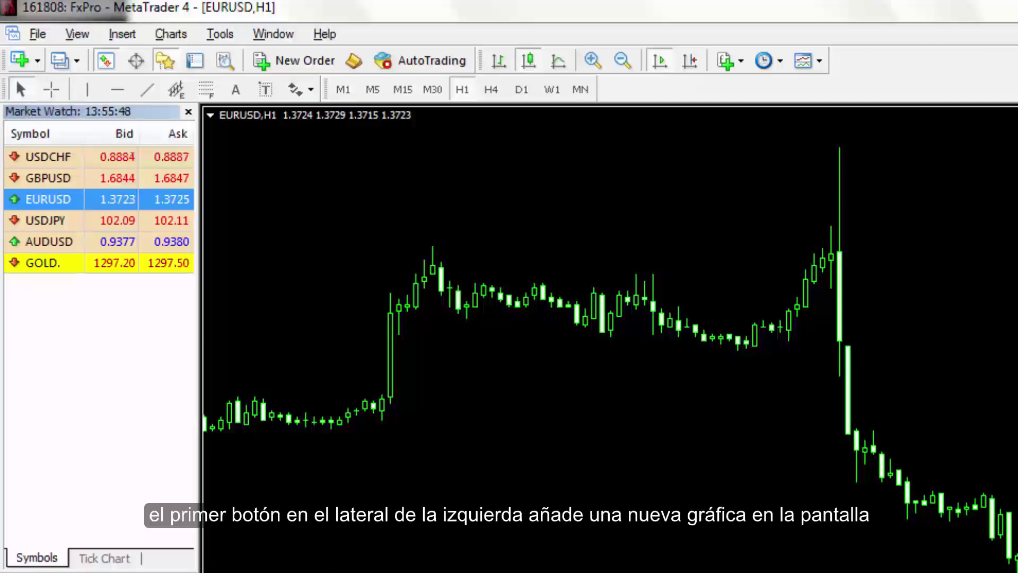
Open a new chart window for GOLD. from its entry in the Market Watch symbols
left_click(20, 60)
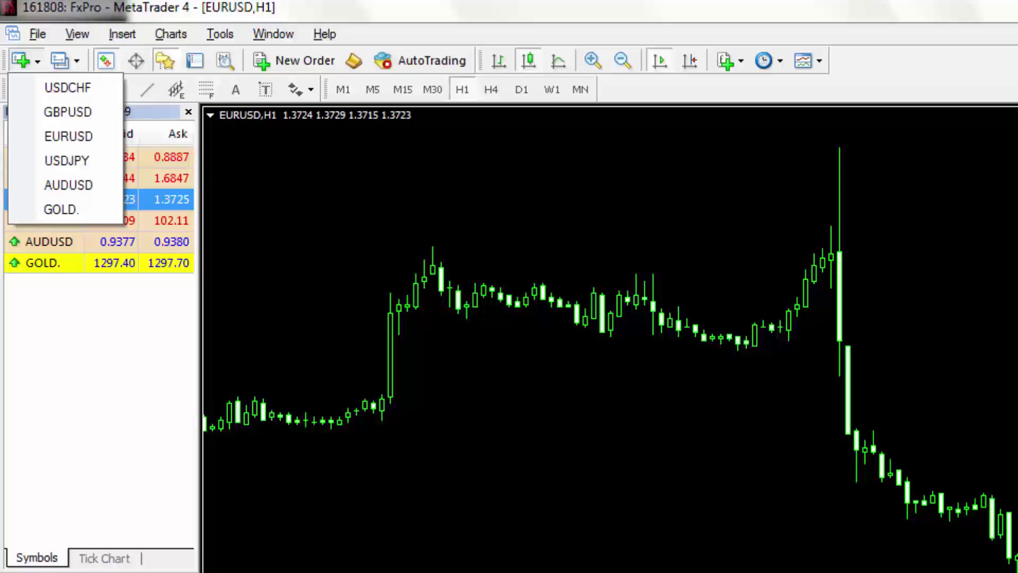
left_click(32, 220)
right_click(63, 223)
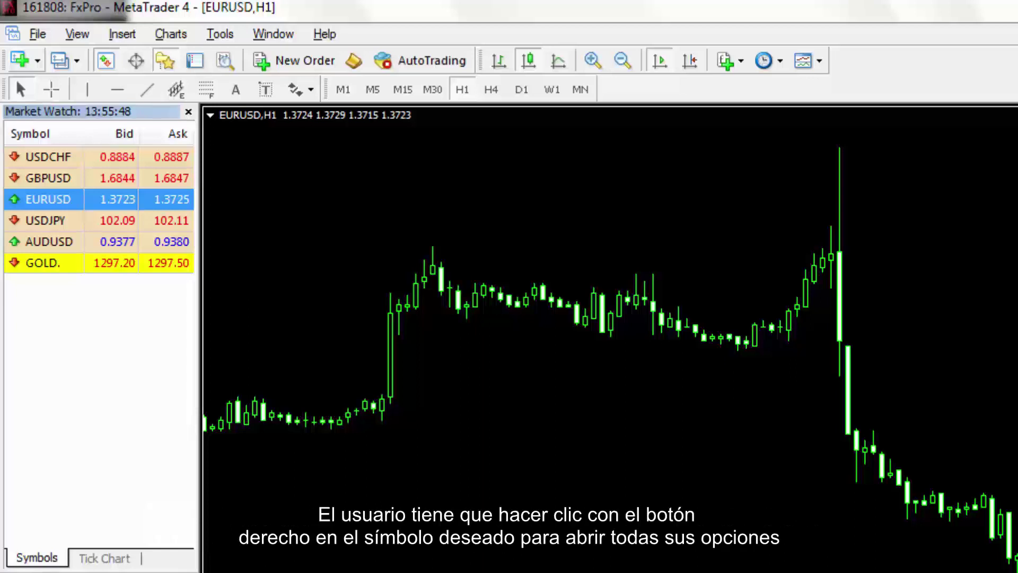
right_click(71, 264)
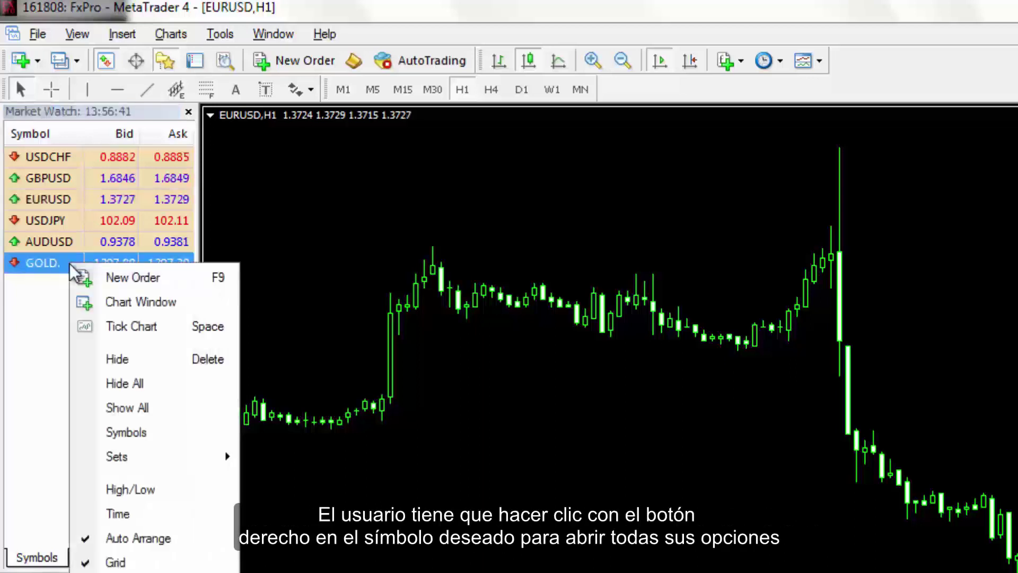
left_click(112, 293)
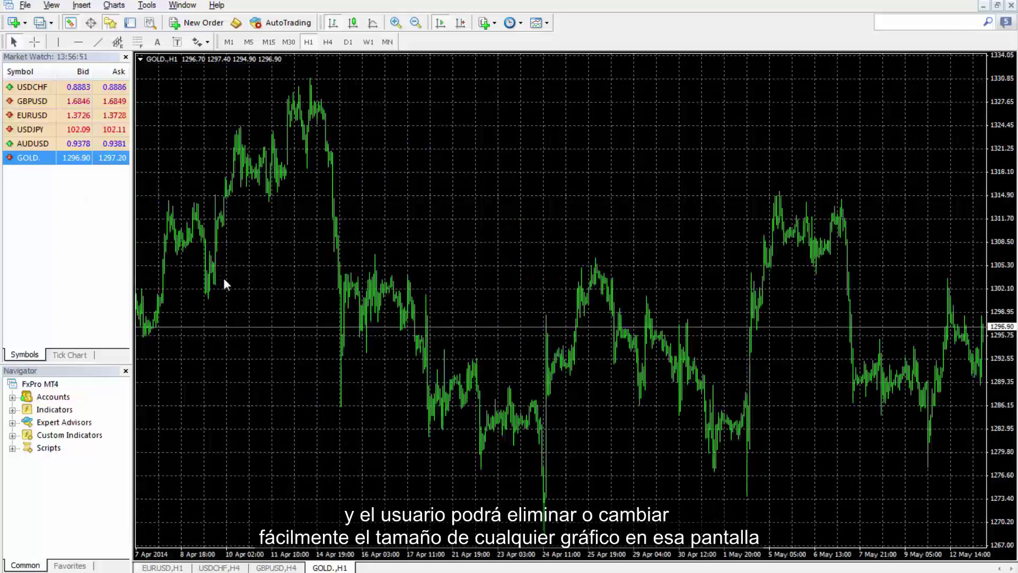
Replace the GOLD. chart with AUDUSD by dropping the Market Watch symbol onto the chart
left_click(52, 142)
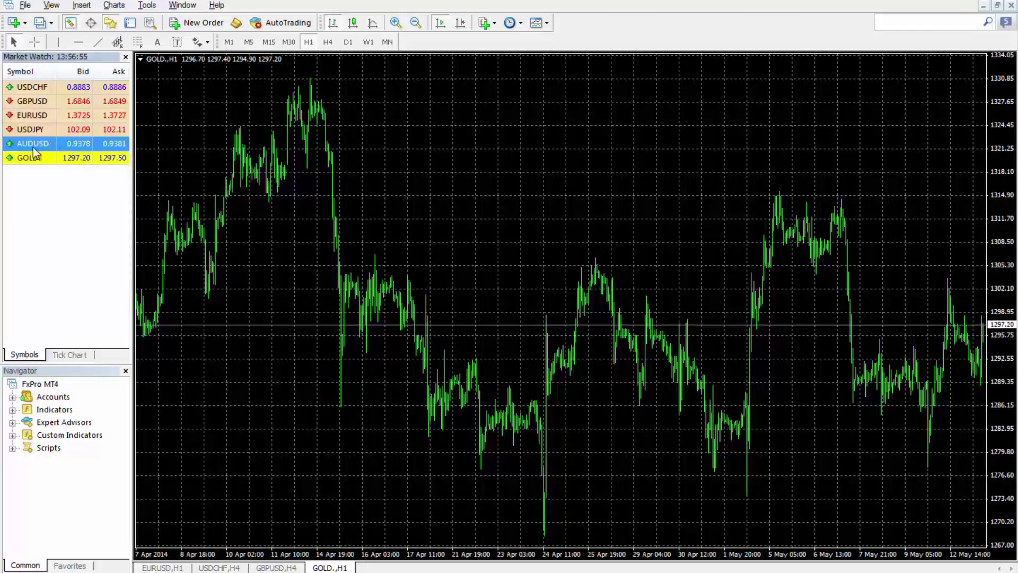
left_click_drag(38, 151, 204, 152)
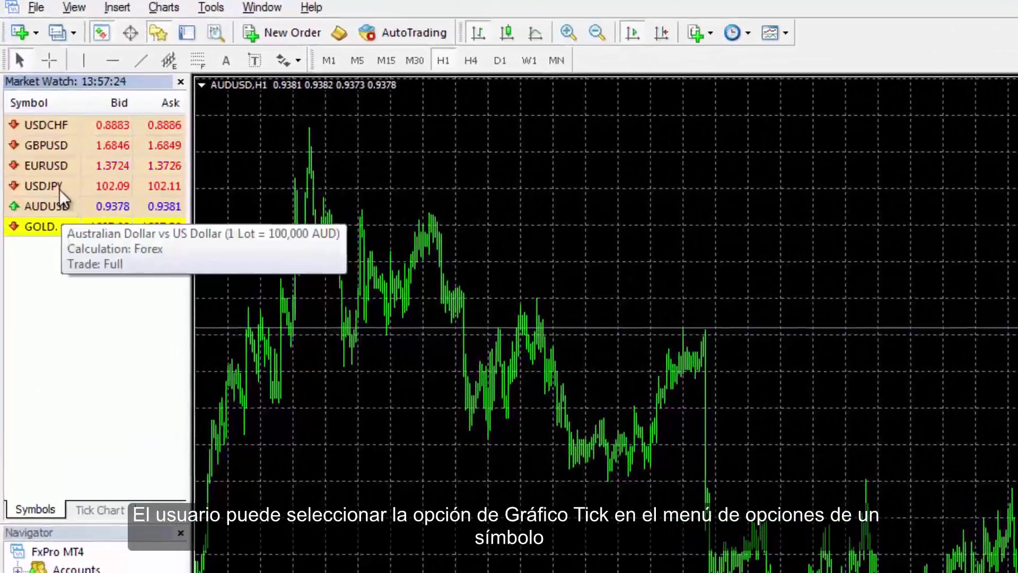
View the tick chart for GOLD. in Market Watch, then return to the symbol list
right_click(60, 189)
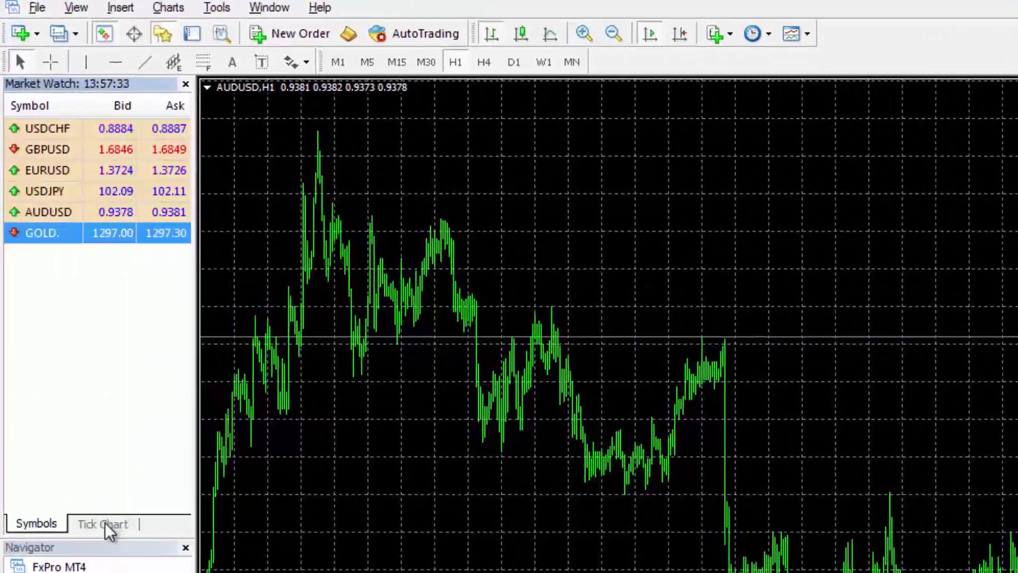
left_click(107, 524)
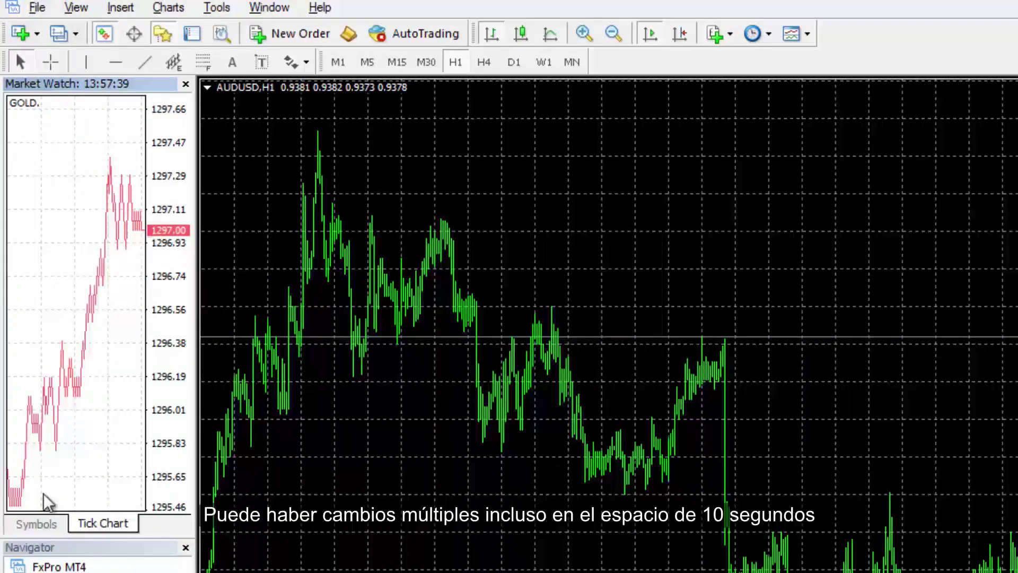
left_click(43, 525)
Show all available symbols in Market Watch and look through the full list
right_click(43, 233)
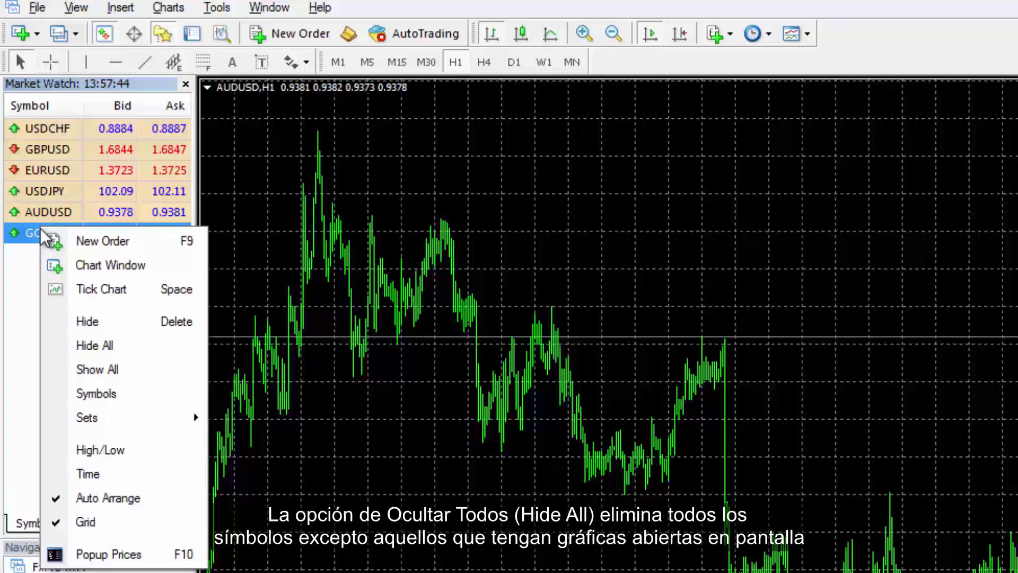
left_click(95, 369)
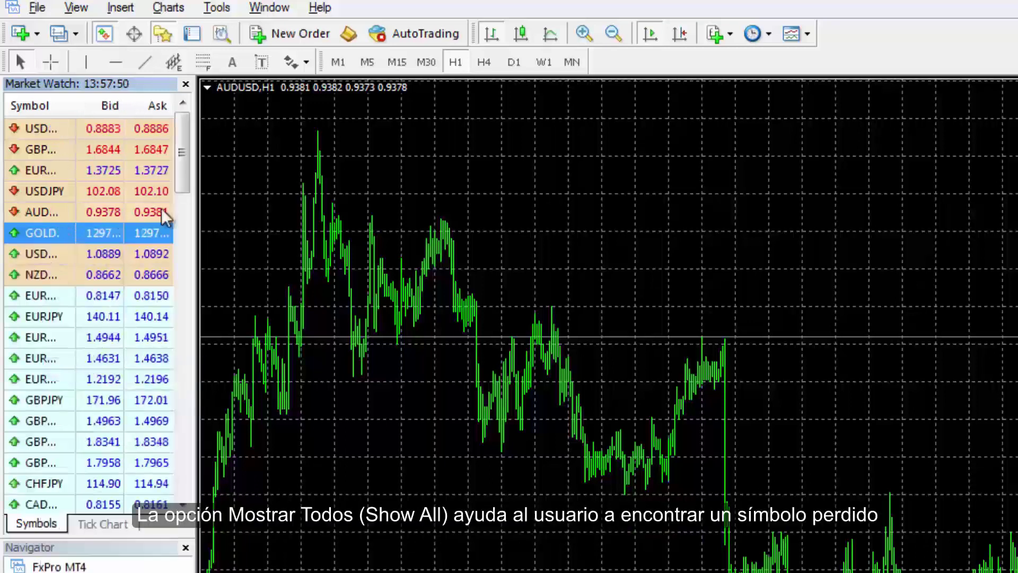
left_click_drag(186, 186, 183, 318)
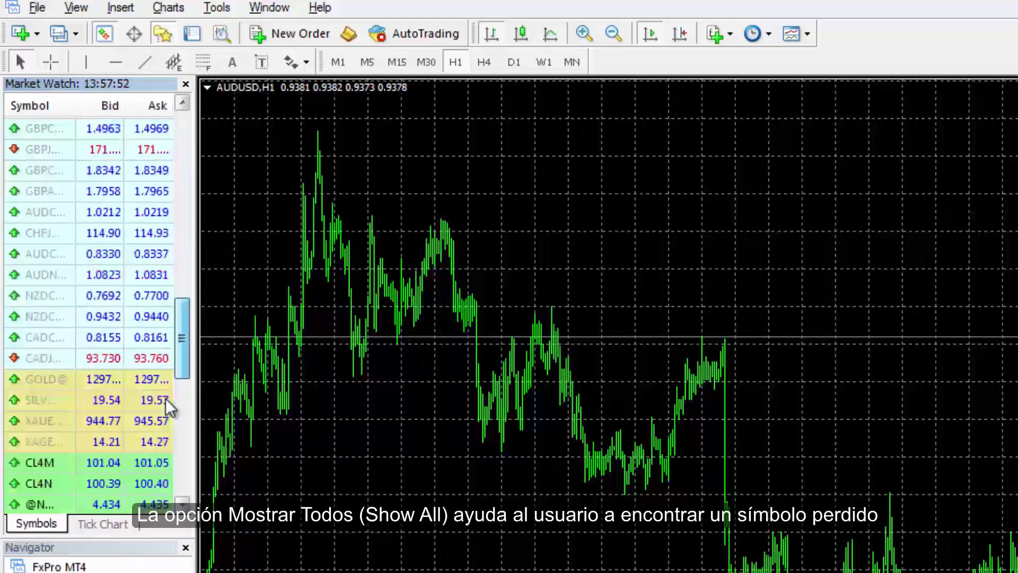
scroll(106, 316, "up", 10)
Hide all Market Watch symbols that have no open chart
right_click(102, 316)
left_click(150, 439)
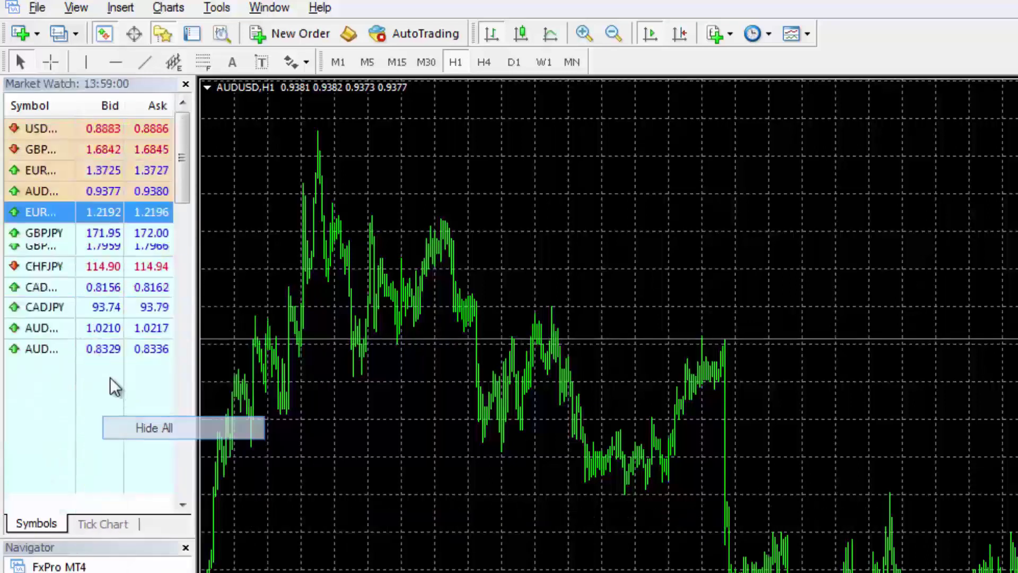
Add GOLD. (Spot Gold) from the Metals group back to Market Watch using the Symbols dialog
right_click(63, 190)
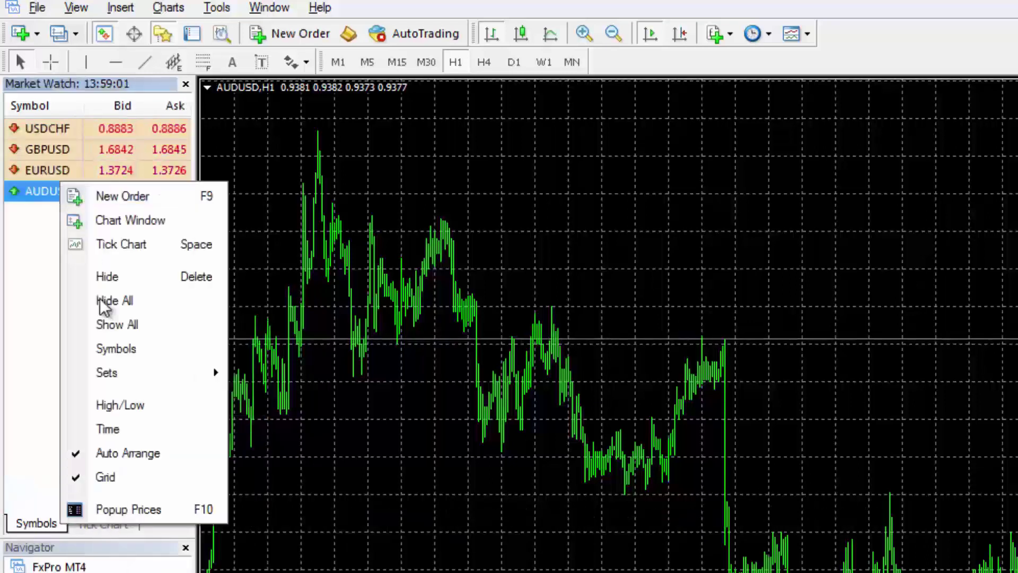
left_click(116, 350)
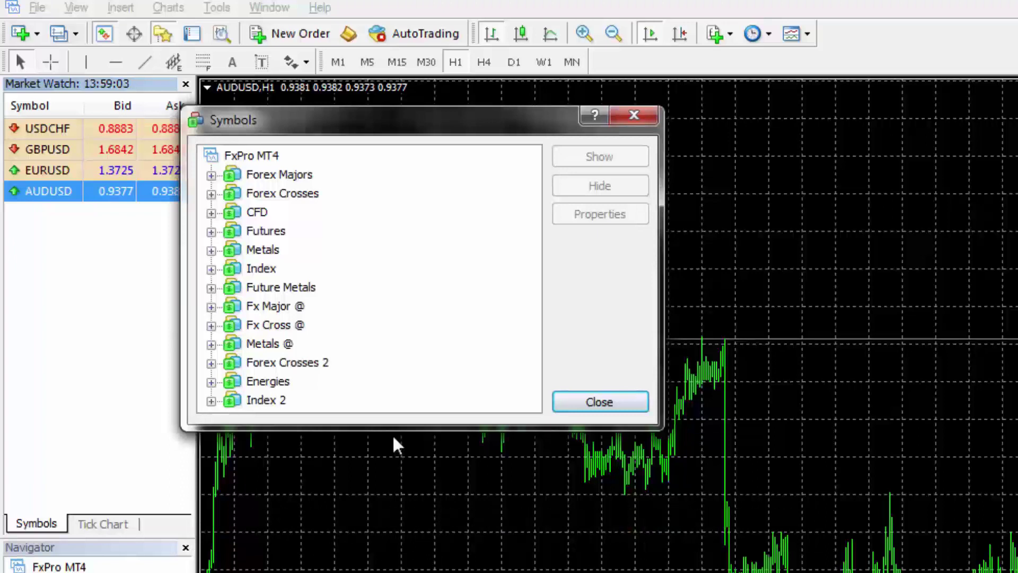
left_click(211, 232)
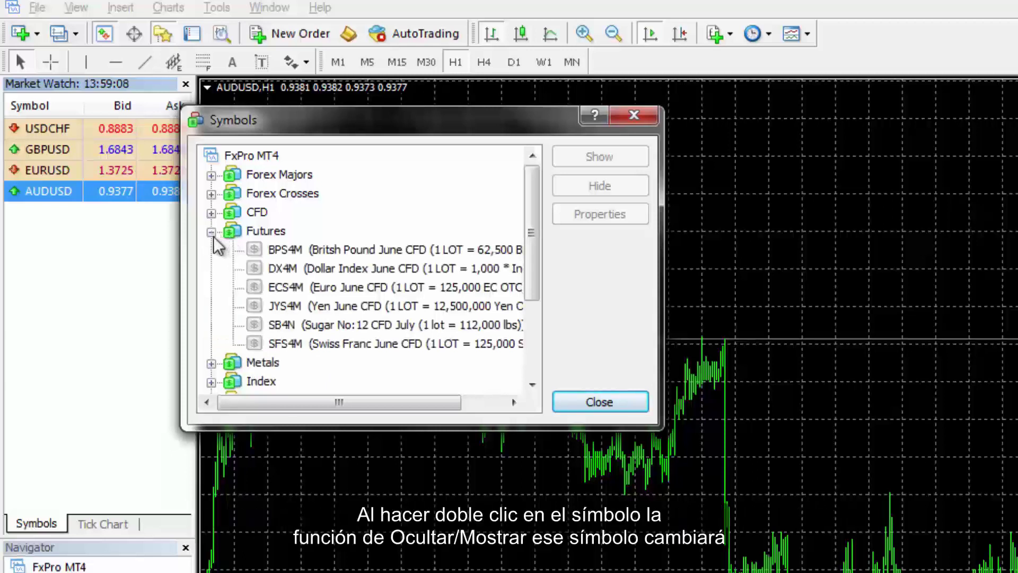
double_click(247, 307)
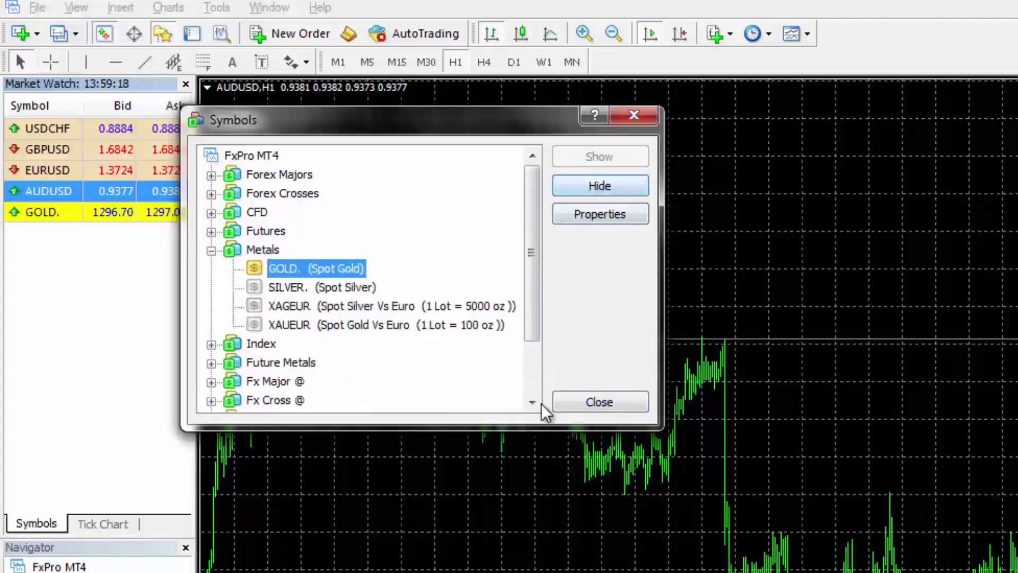
left_click(569, 408)
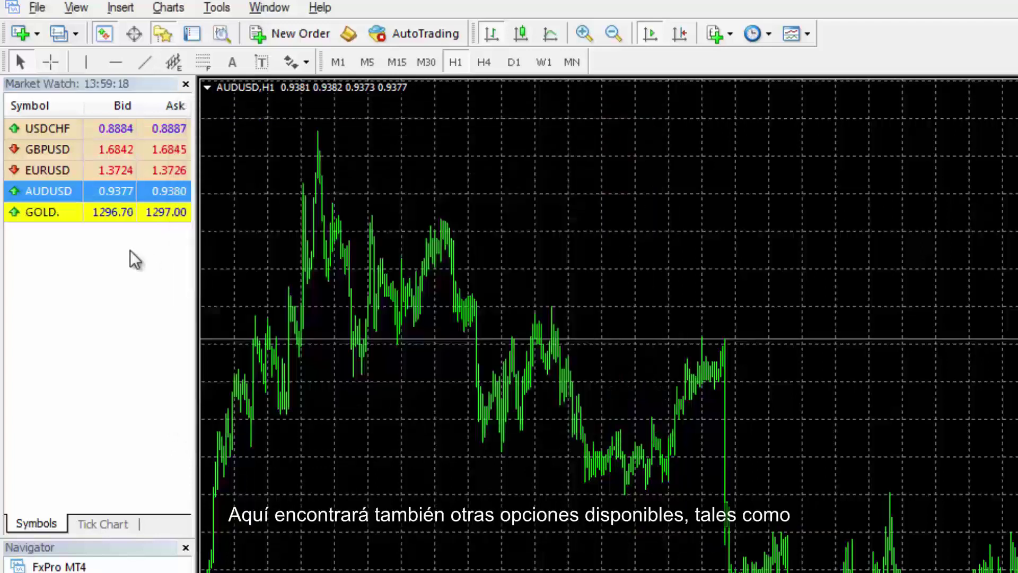
View the Market Watch quotes in an enlarged Popup prices window, then close it
right_click(112, 212)
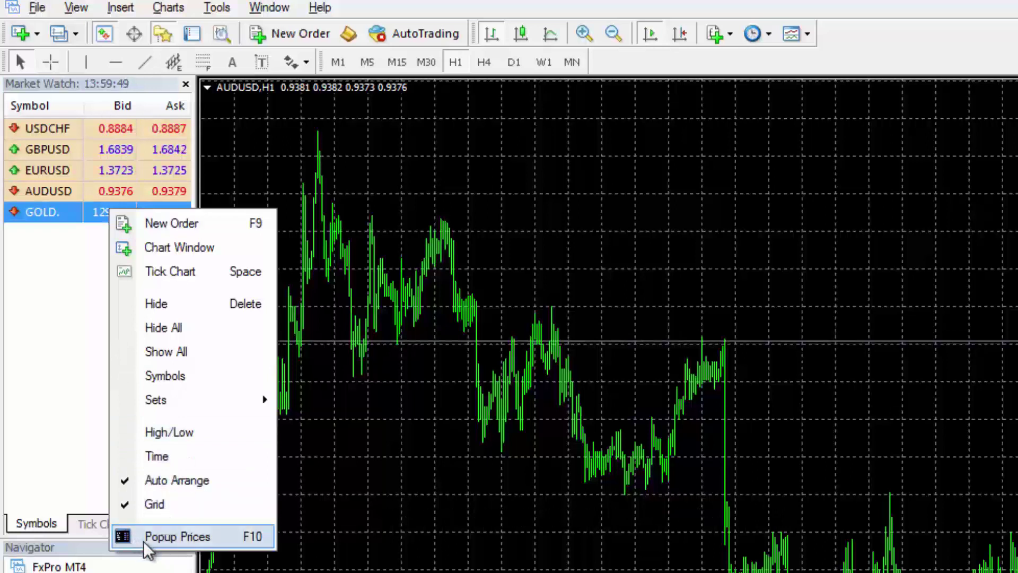
left_click(146, 545)
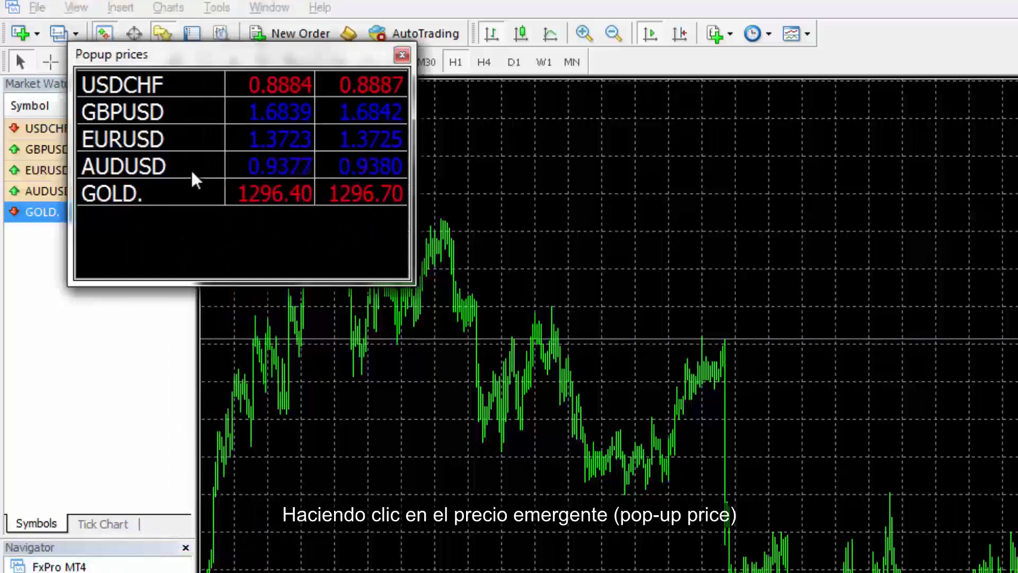
left_click_drag(409, 282, 974, 520)
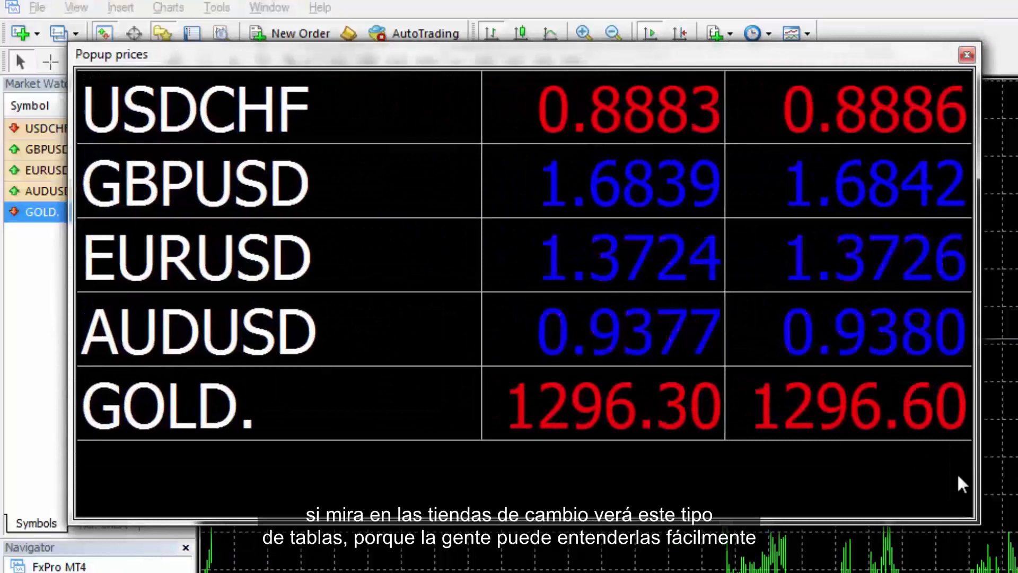
left_click(966, 56)
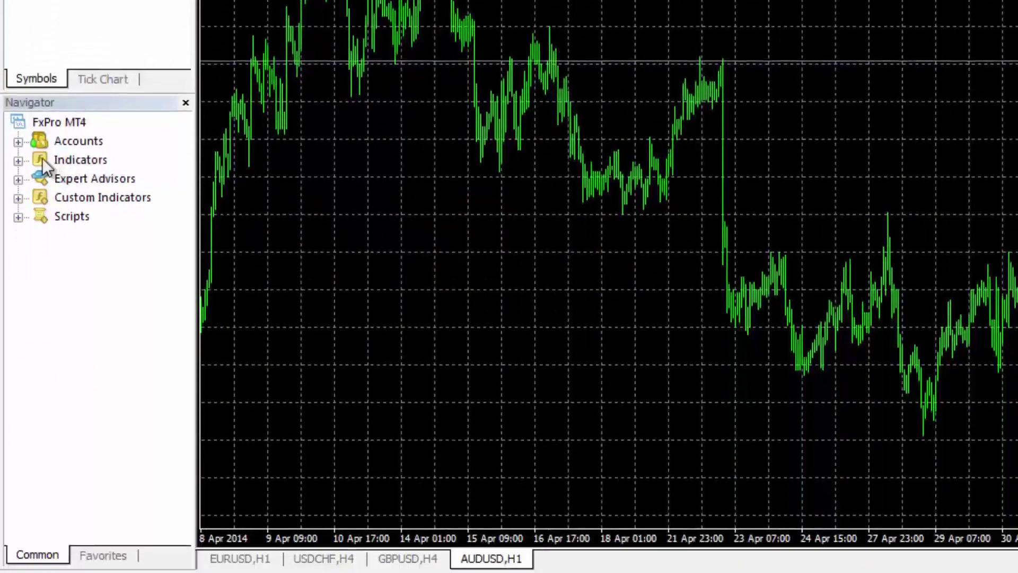
Examine the Navigator groups, looking into Accounts down to the FxPro.com-Demo01 server, then Indicators and Expert Advisors
left_click(19, 142)
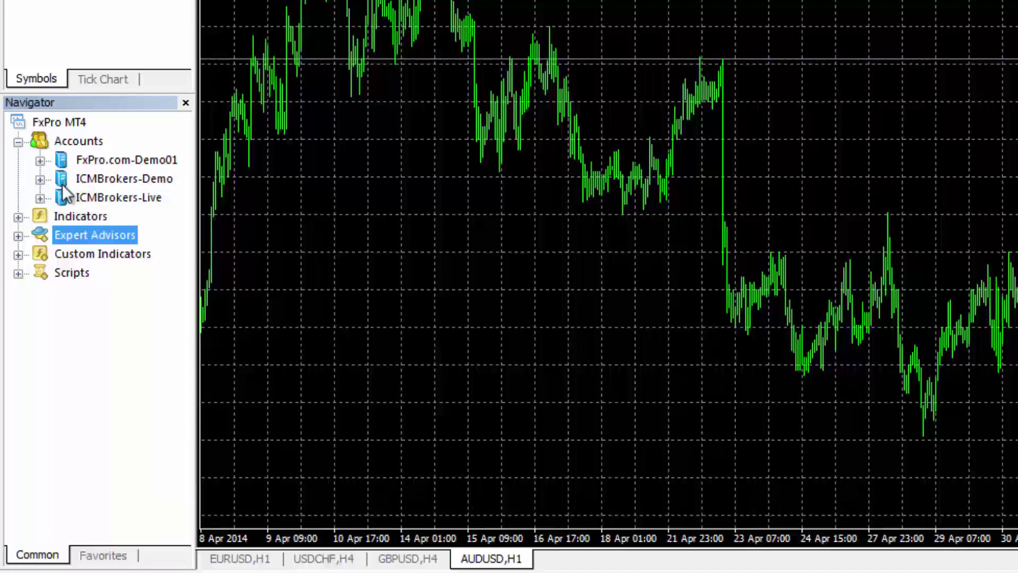
left_click(41, 162)
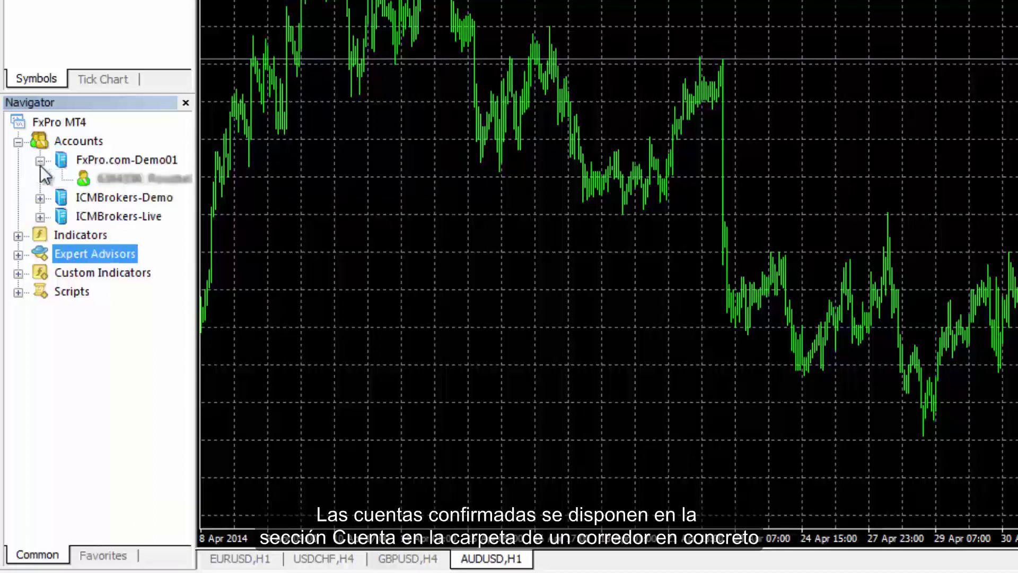
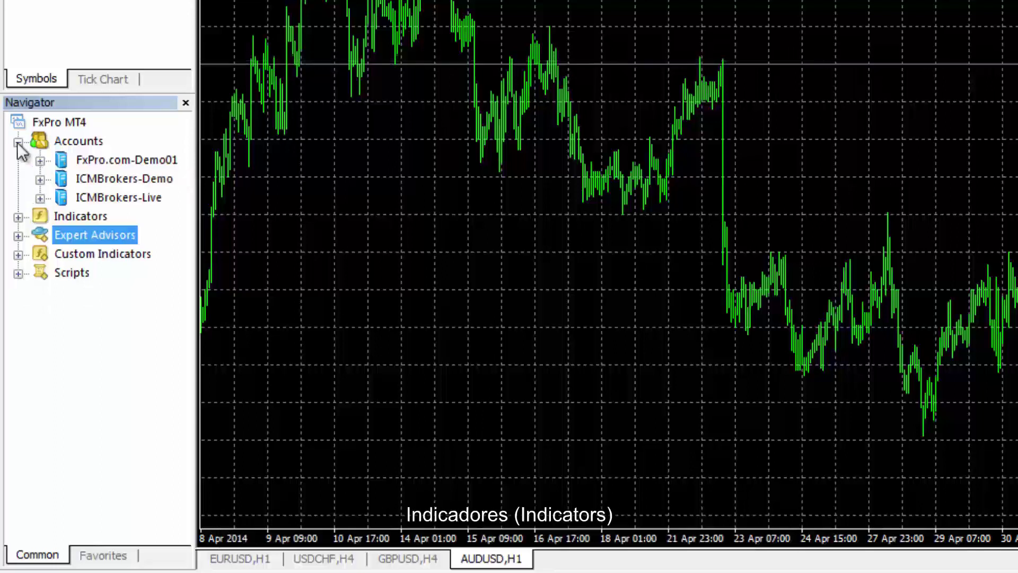
left_click(17, 142)
left_click(18, 160)
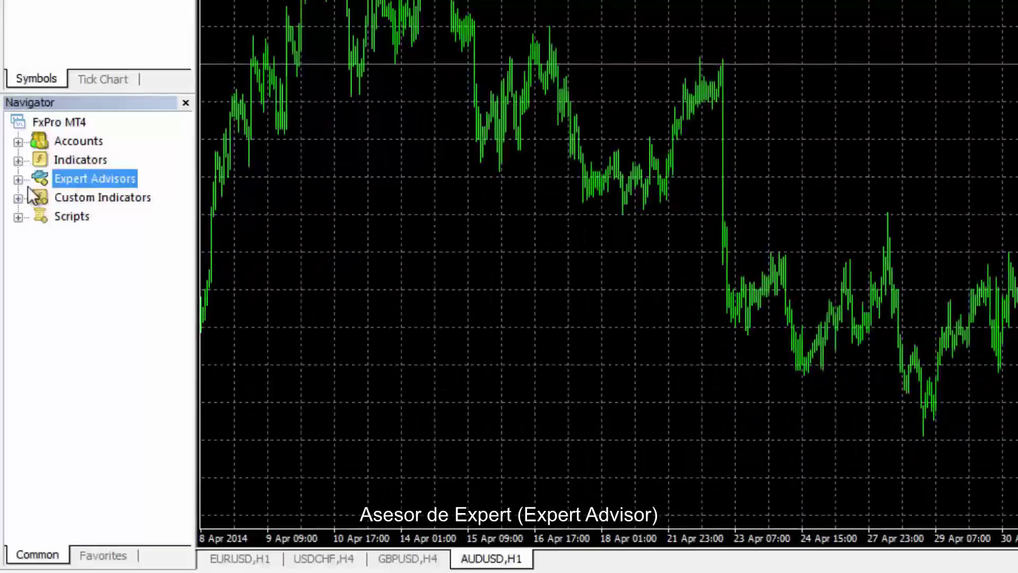
left_click(24, 186)
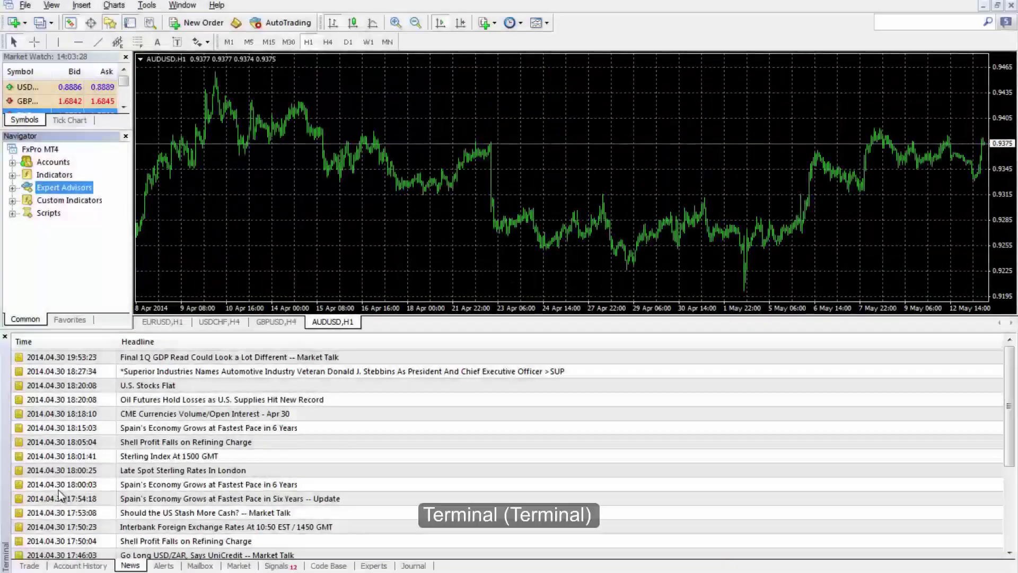
Review the open trades in the Terminal, then display the account history with All History and browse its transactions
left_click(24, 565)
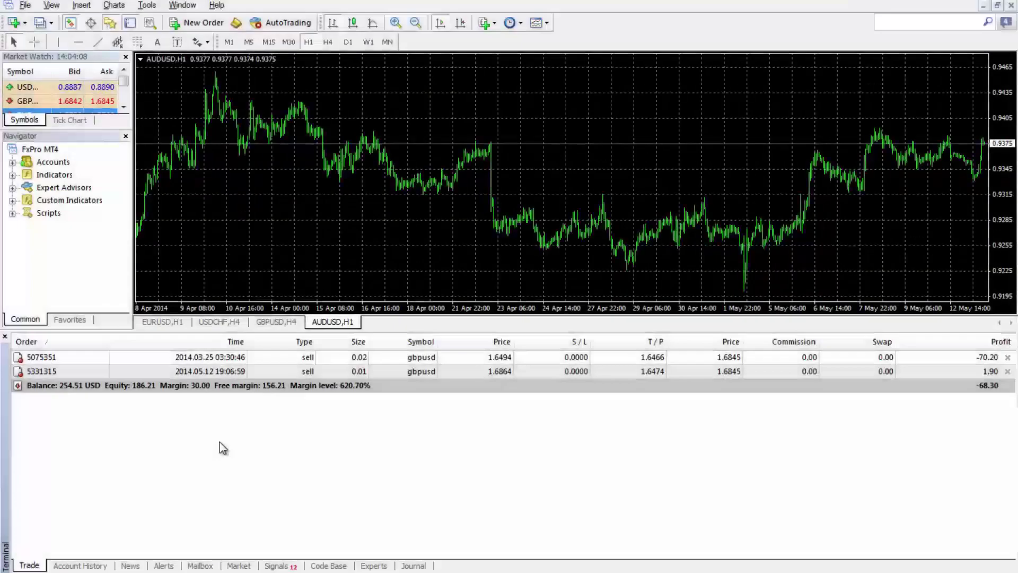
left_click(84, 565)
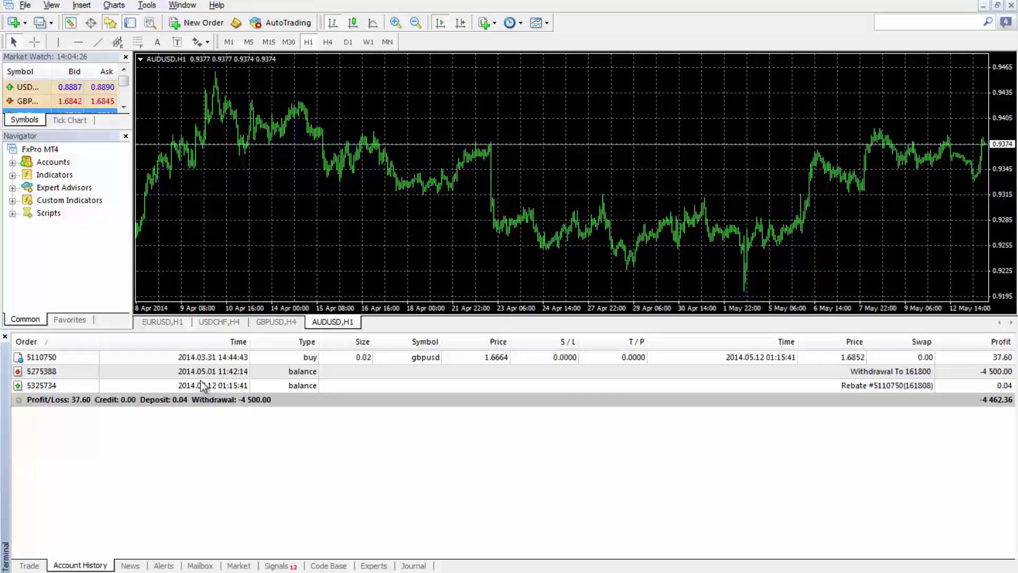
right_click(180, 376)
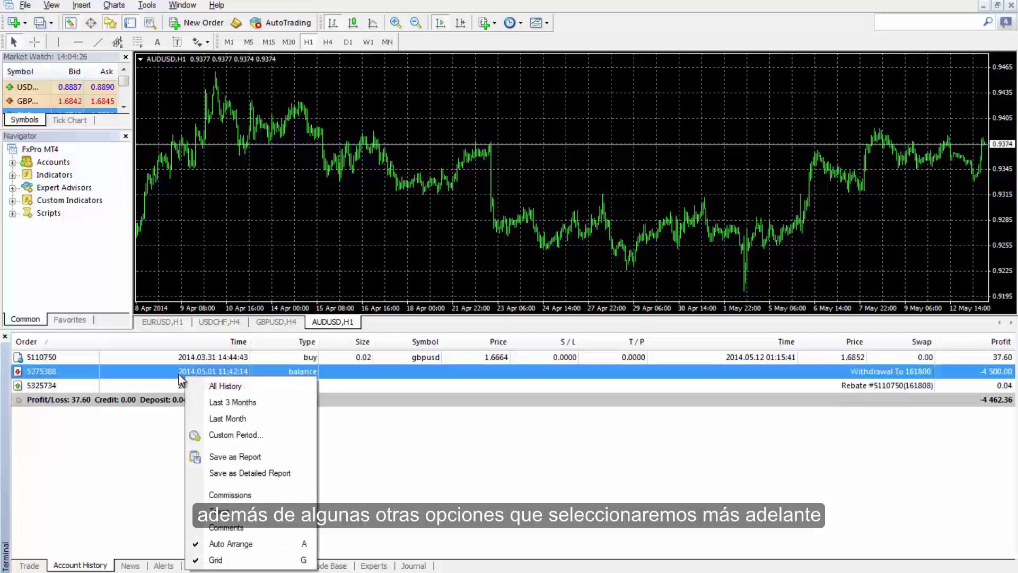
left_click(227, 386)
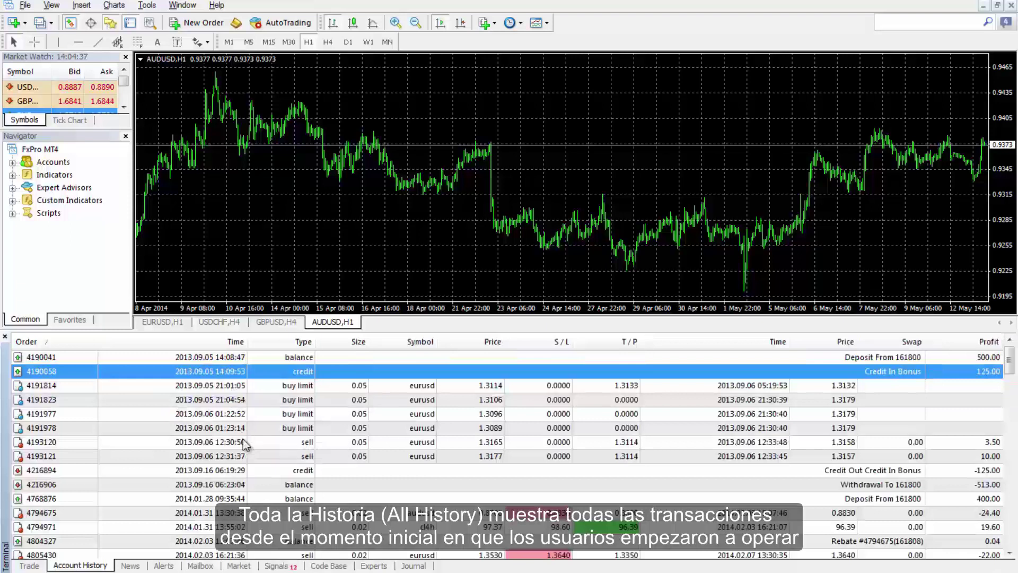
scroll(243, 440, "down", 6)
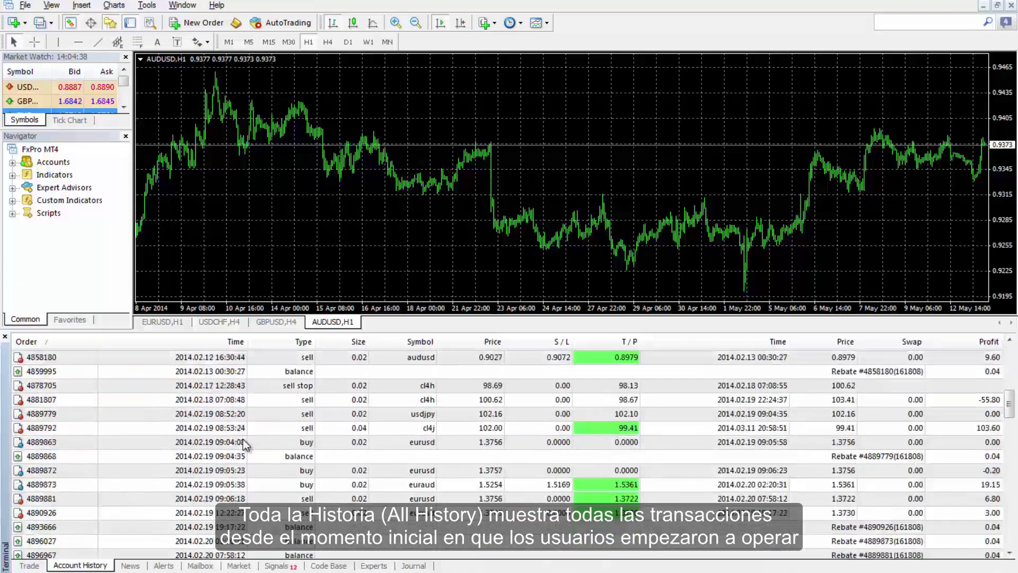
scroll(313, 435, "down", 3)
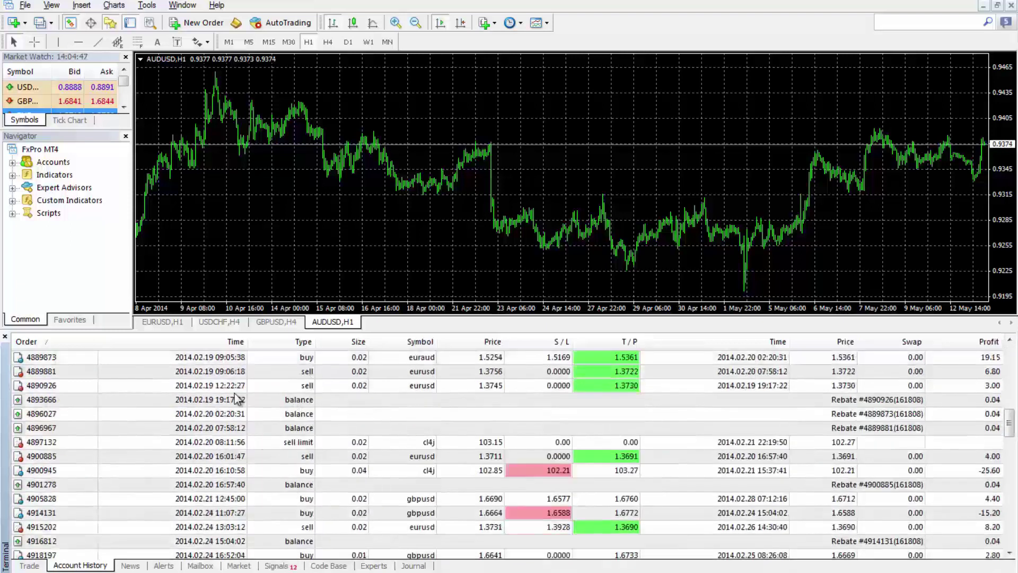
Open the Custom Period settings for the account history and examine the available Period choices
right_click(236, 390)
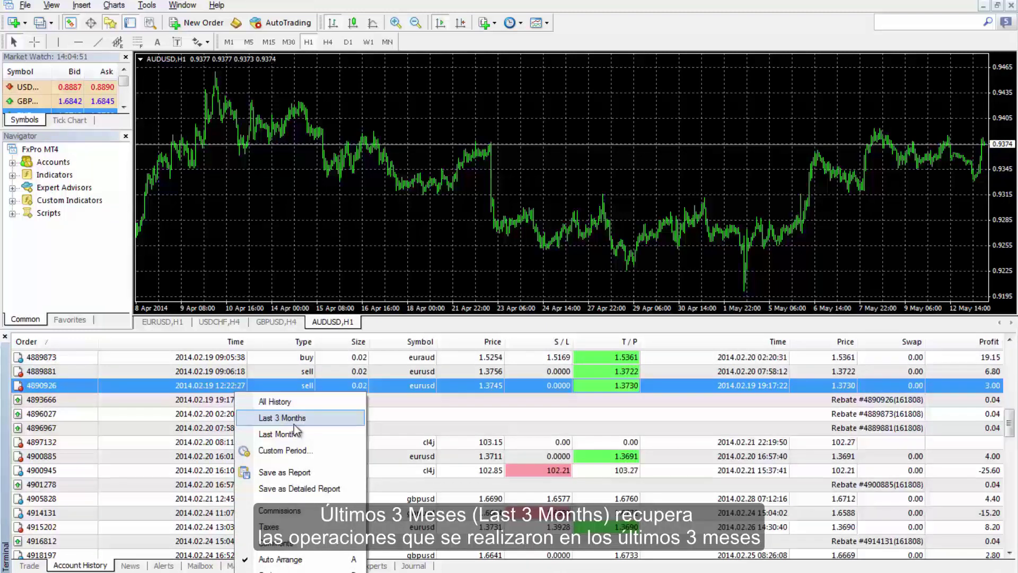
left_click(306, 451)
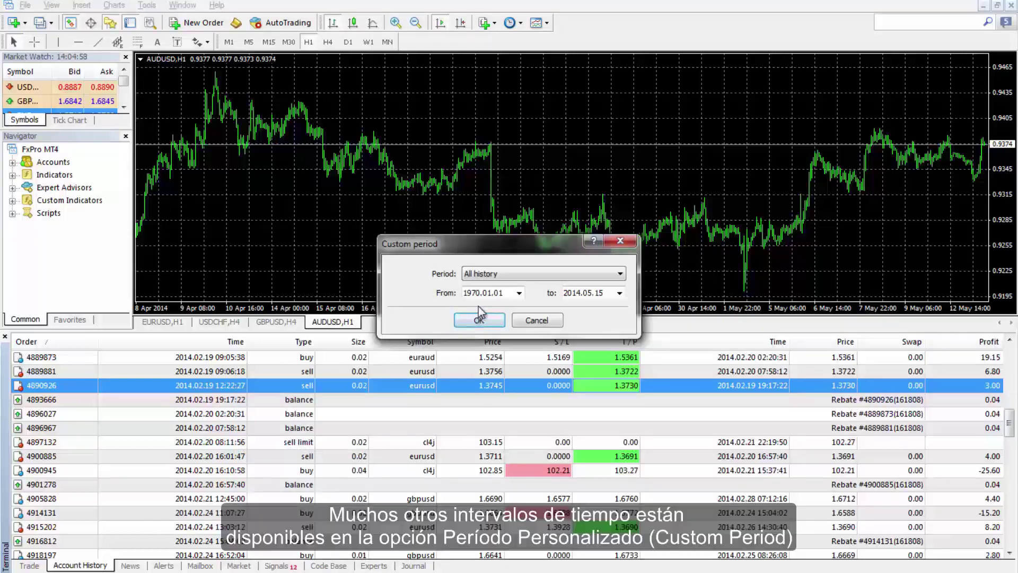
left_click(513, 277)
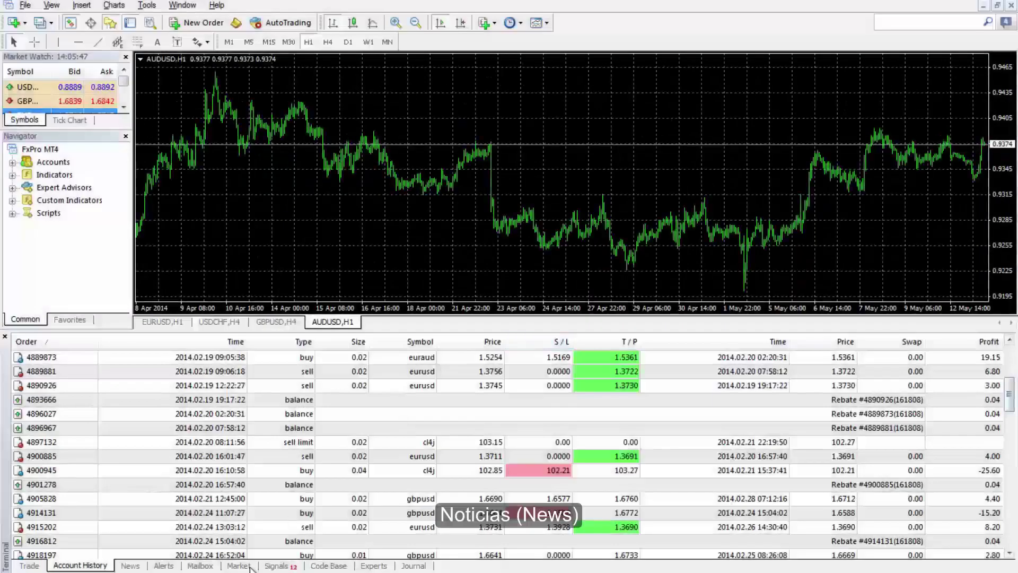
View the market news in the Terminal and select the headline "Final 1Q GDP Read Could Look a Lot Different -- Market Talk"
left_click(133, 566)
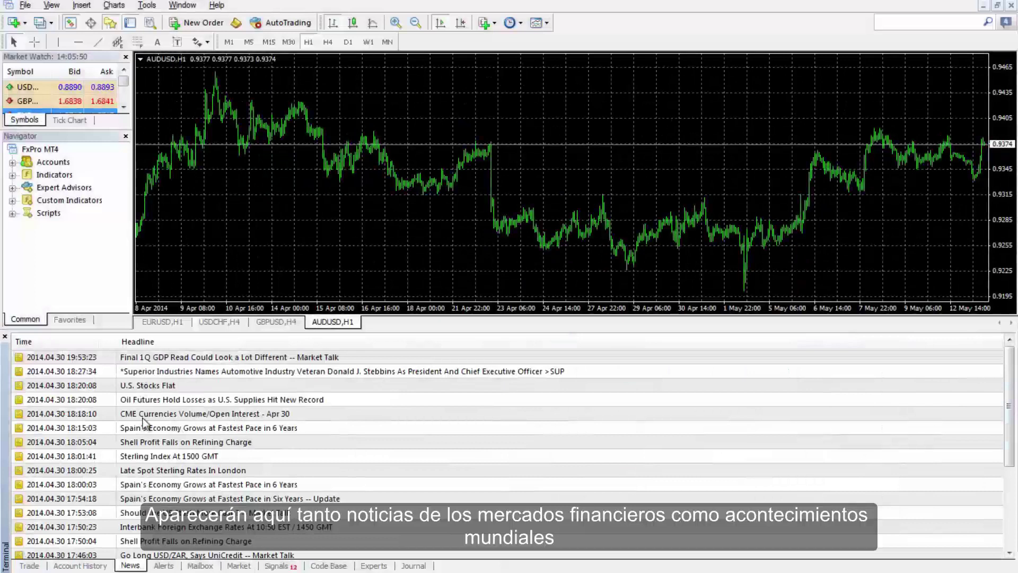
left_click(183, 358)
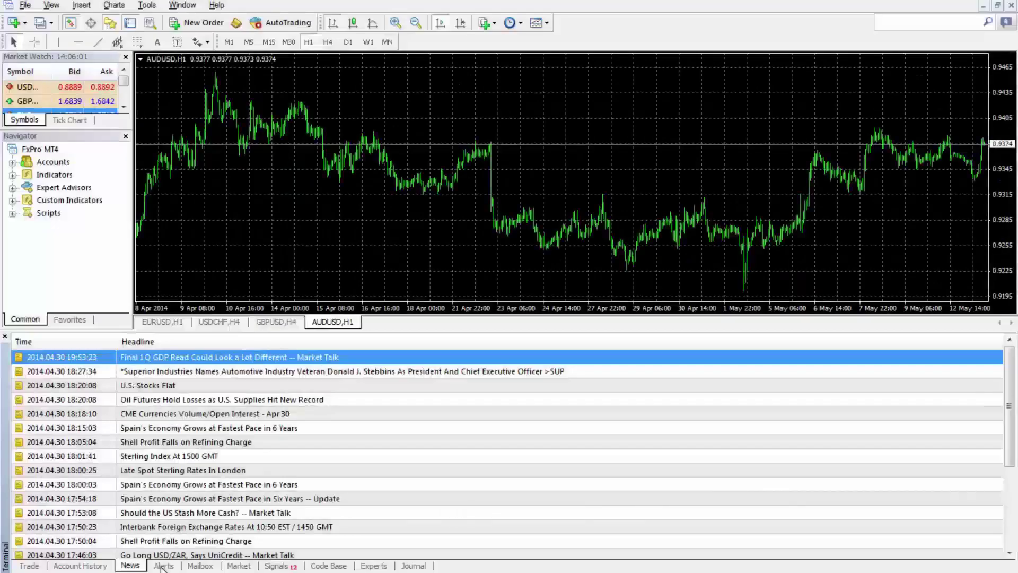
Look at creating a new alert from the Terminal's Alerts list, then view the Mailbox
left_click(163, 565)
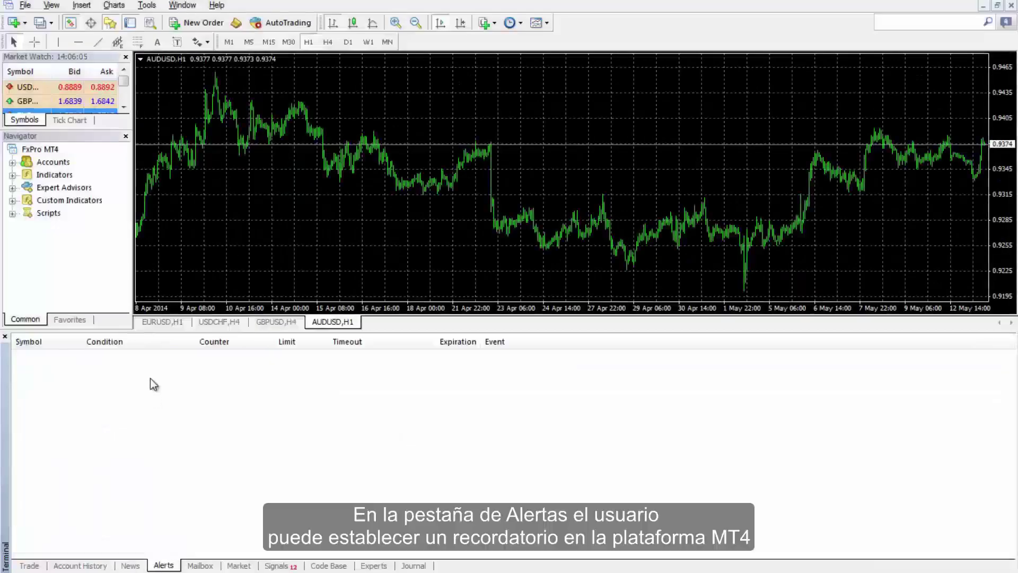
right_click(150, 378)
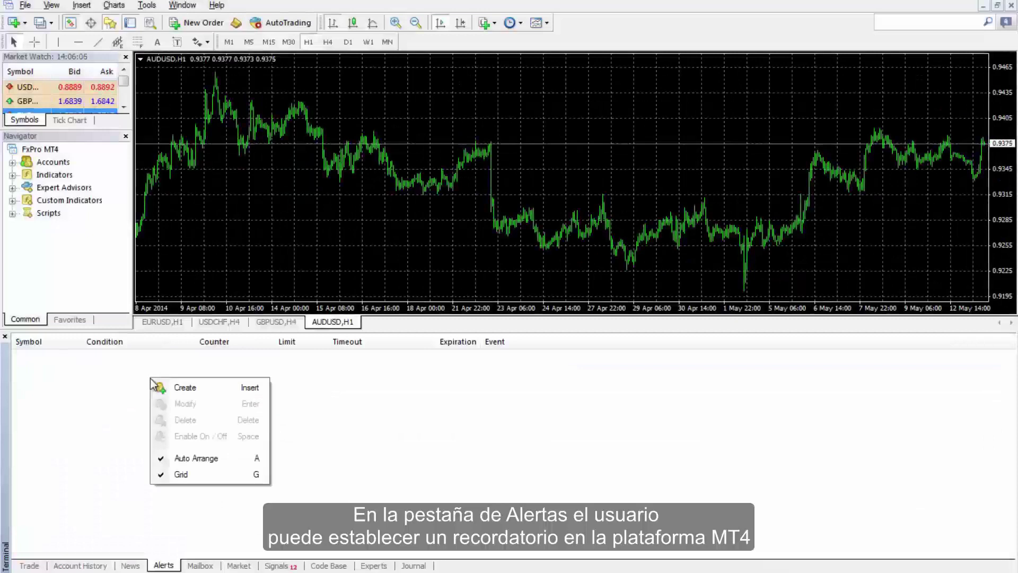
left_click(186, 388)
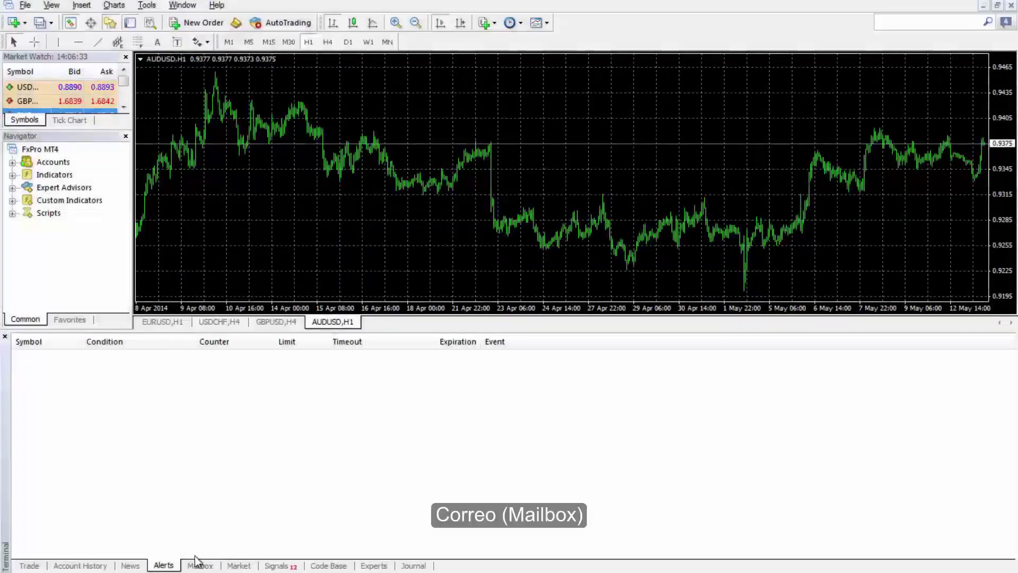
left_click(201, 566)
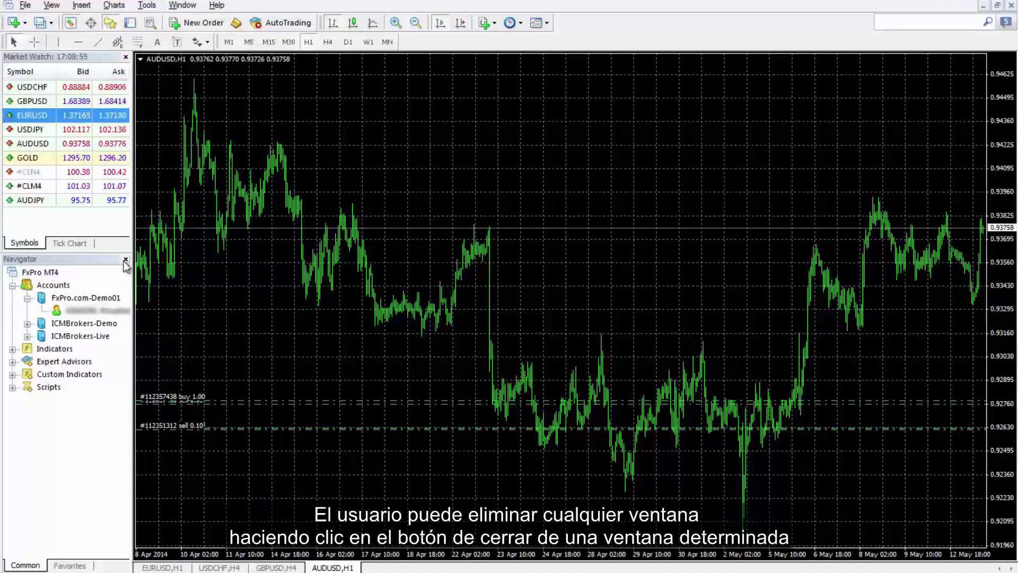
Toggle the Navigator window on and off, leaving it hidden
left_click(111, 24)
left_click(111, 23)
left_click(111, 24)
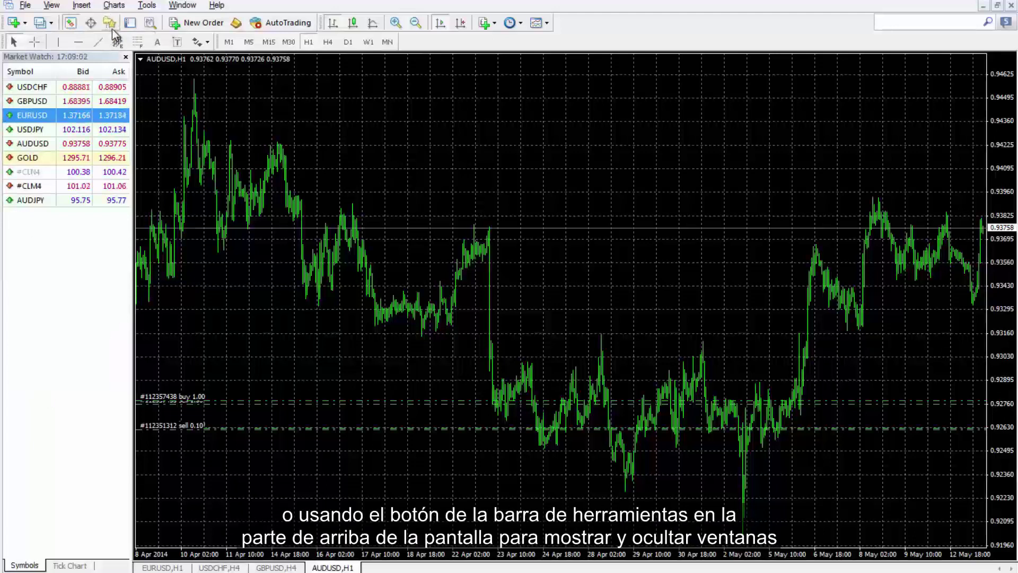
left_click(111, 25)
left_click(113, 26)
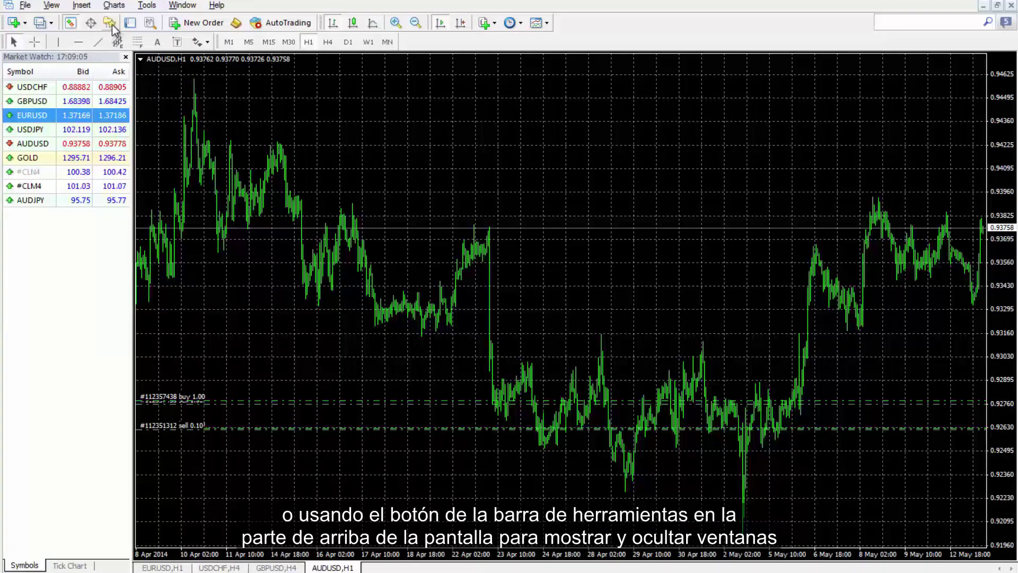
Hide the Market Watch window, show it once more, and hide it again
left_click(71, 25)
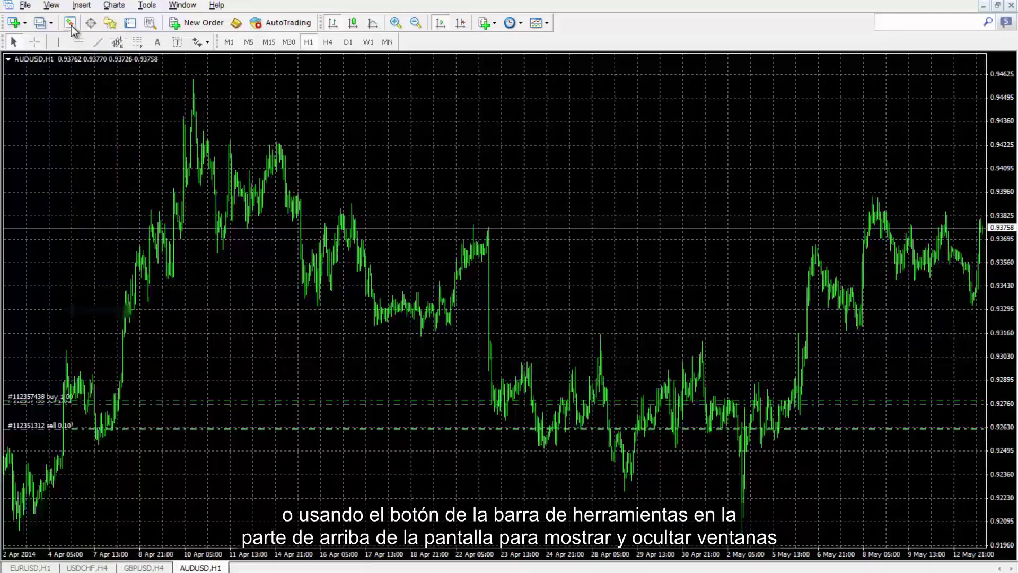
left_click(71, 26)
left_click(71, 26)
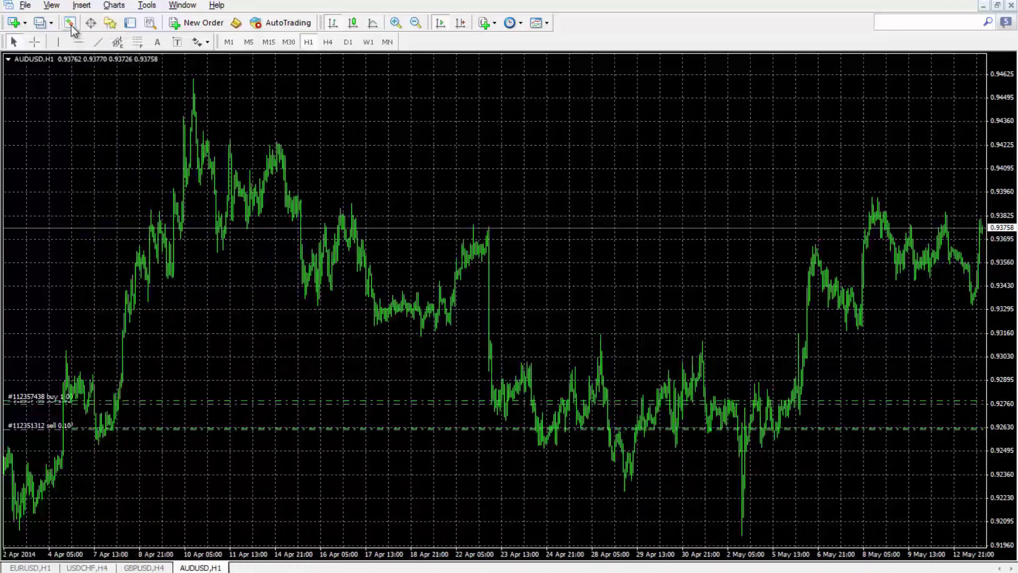
Show the Terminal, reduce its height to give the chart more room, and hide it again
left_click(129, 25)
left_click_drag(416, 330, 380, 457)
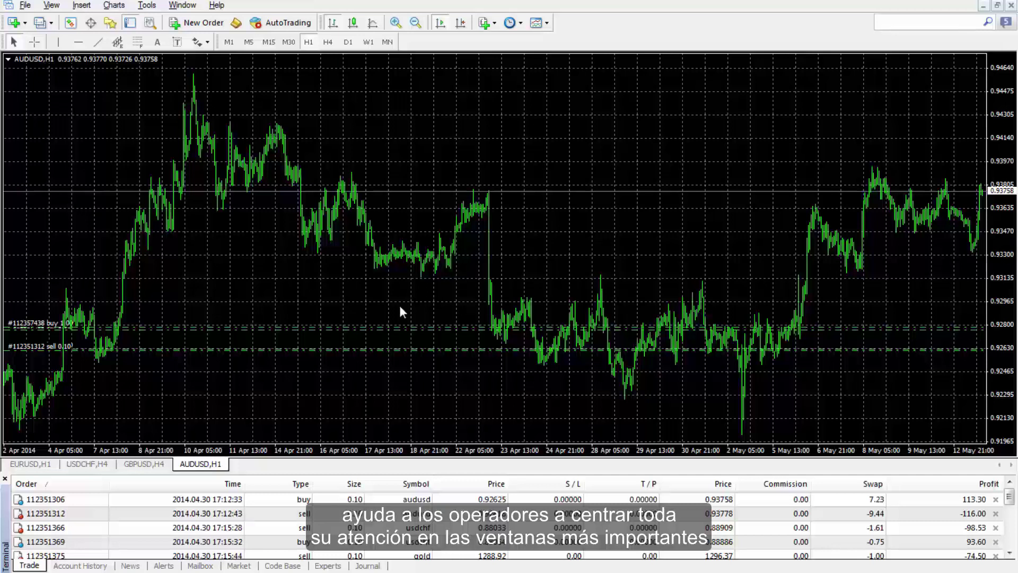
left_click(129, 25)
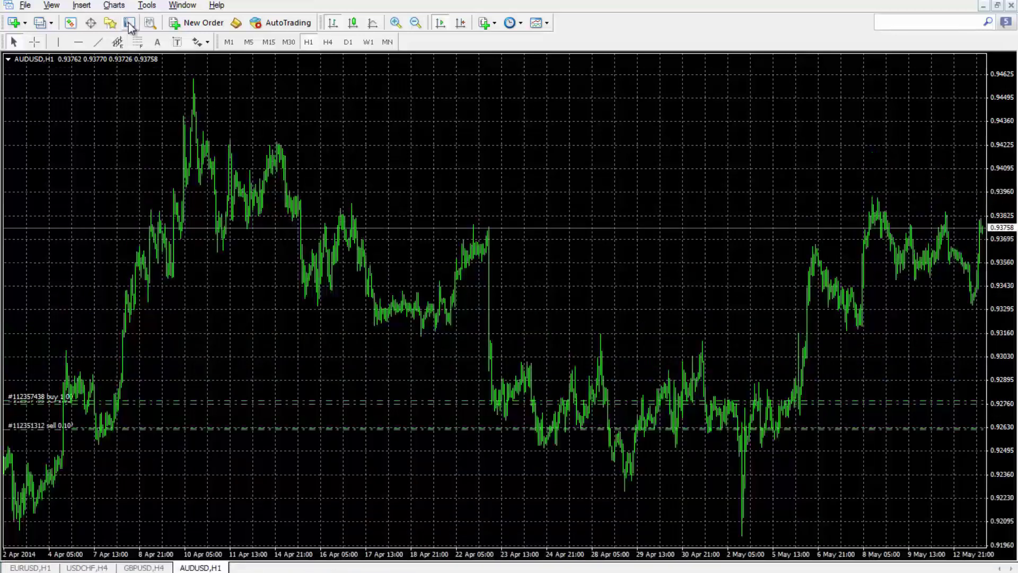
View the new order window for AUDUSD and close it without placing a trade
left_click(195, 24)
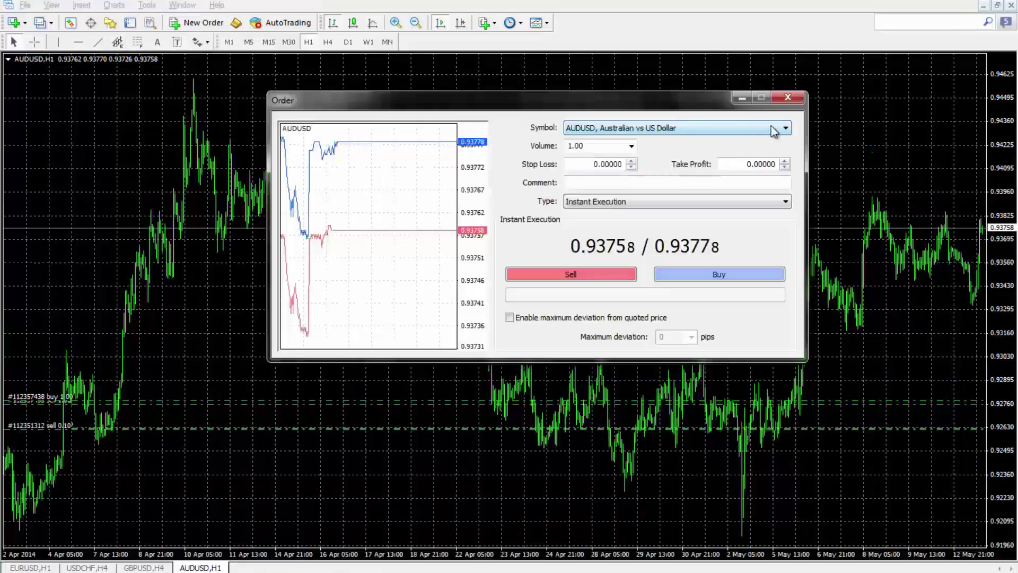
left_click(781, 102)
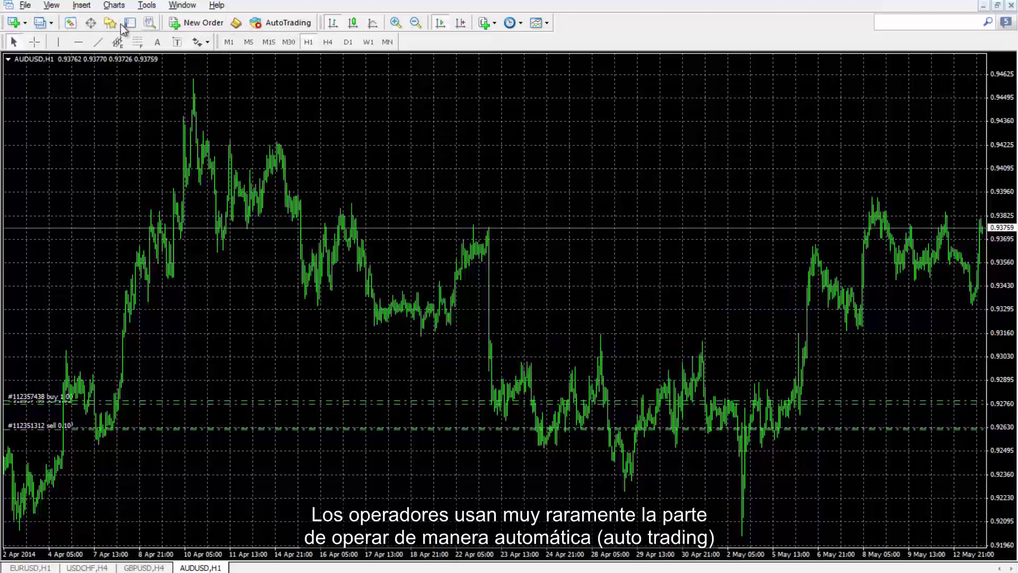
Customize the Standard toolbar by removing the AutoTrading and MetaEditor buttons
right_click(237, 29)
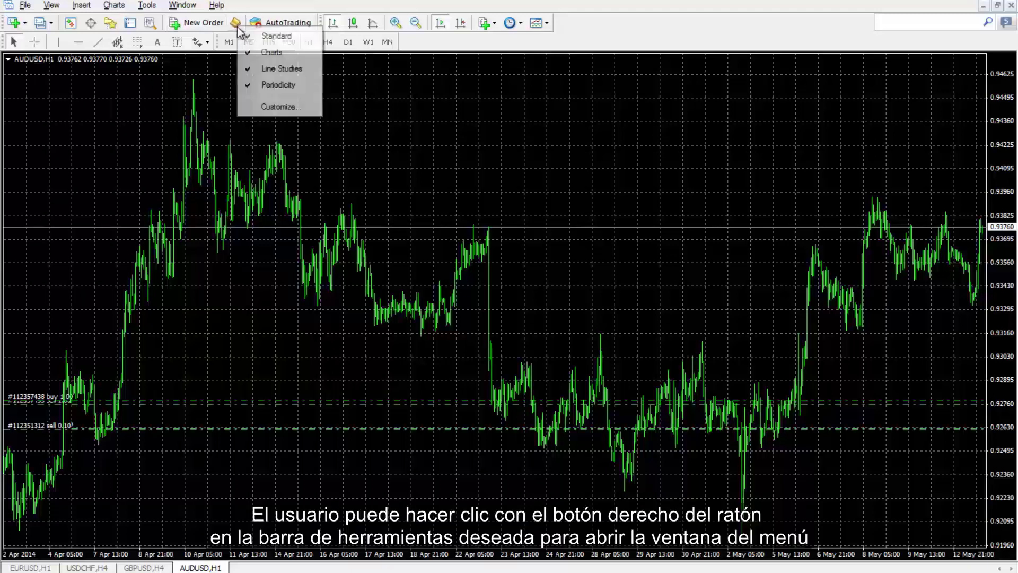
left_click(266, 109)
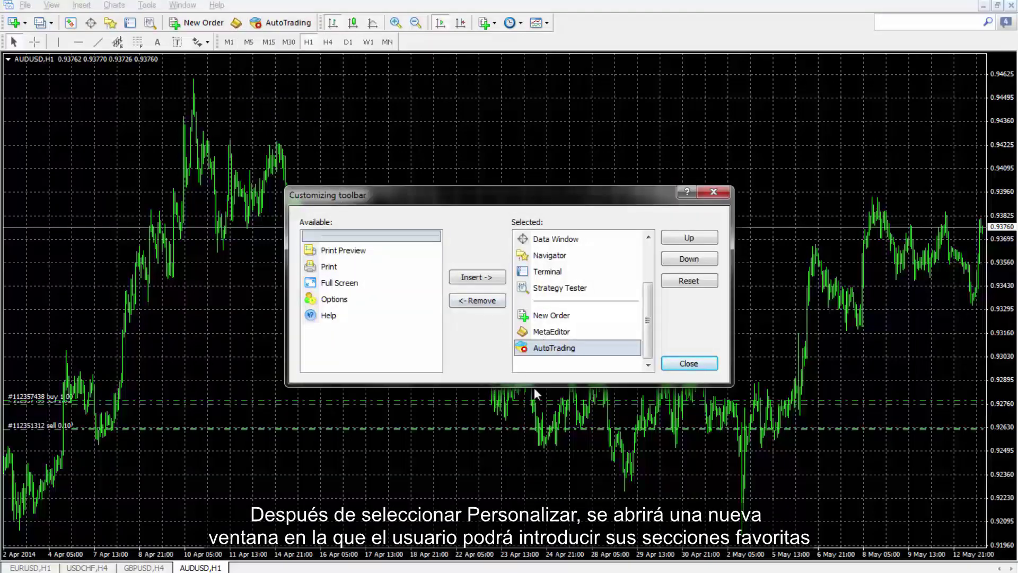
left_click(491, 301)
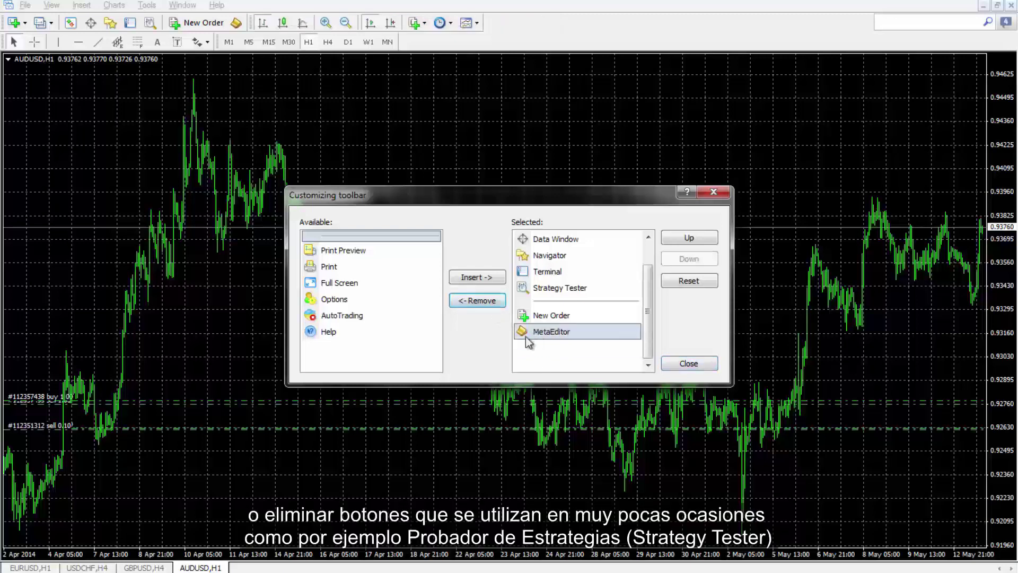
left_click(478, 302)
Remove the Strategy Tester and Data Window buttons from the Standard toolbar and finish customizing
left_click(542, 290)
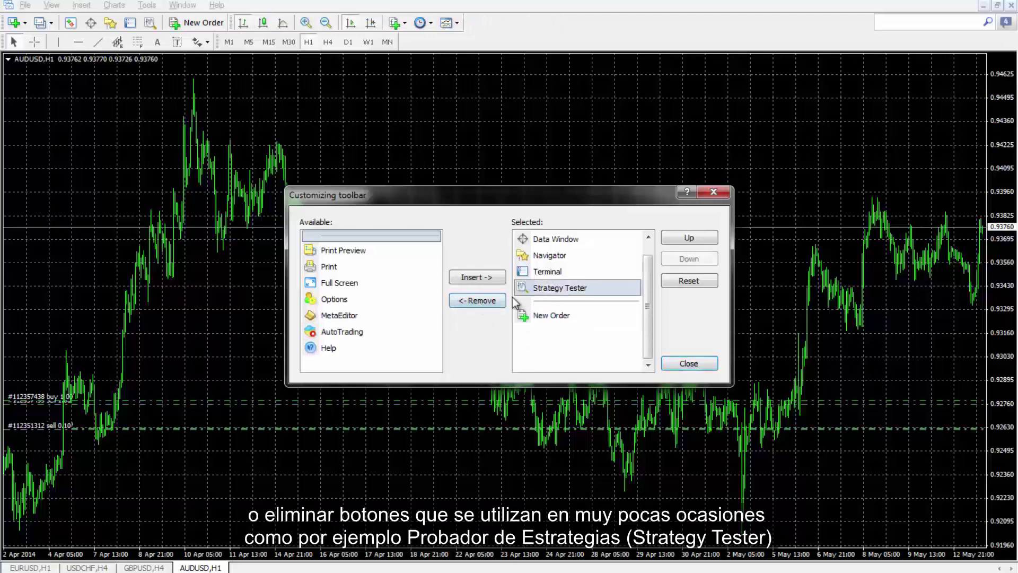
left_click(466, 302)
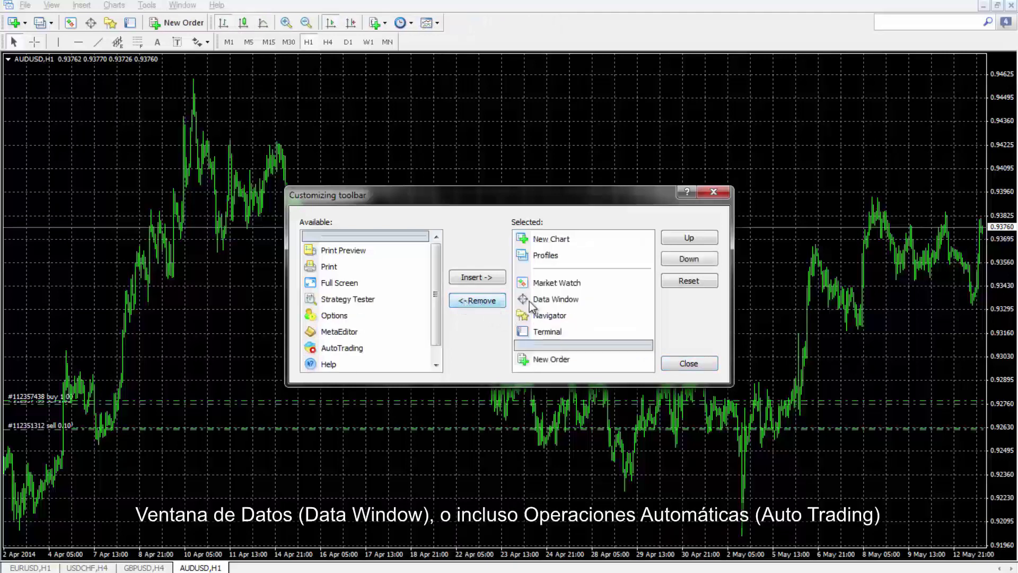
key("Up")
key("Up")
key("Up")
left_click(472, 305)
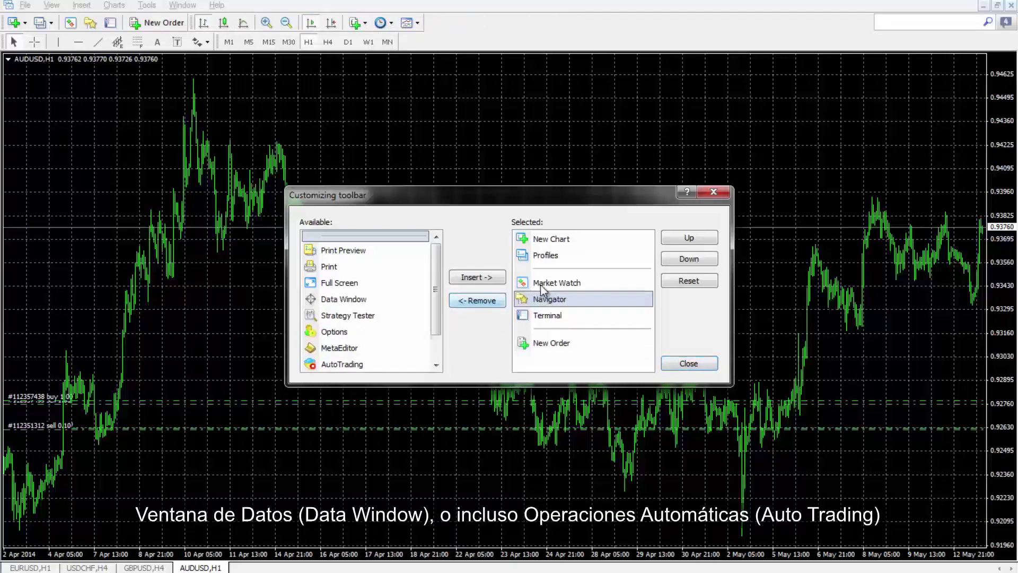
left_click(688, 364)
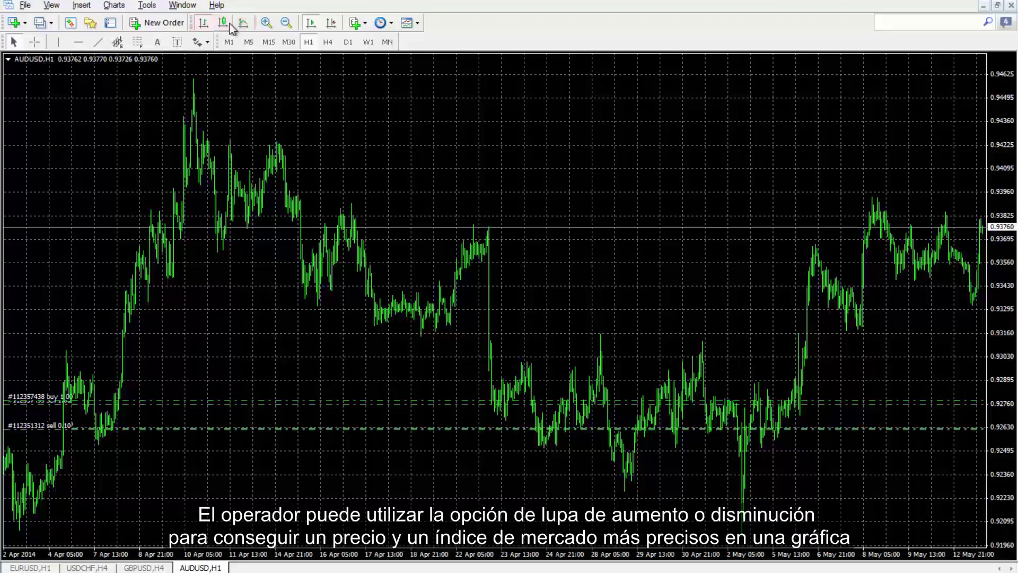
Display the AUDUSD chart as candlesticks, zoom in for detail, and zoom back out one level
left_click(270, 23)
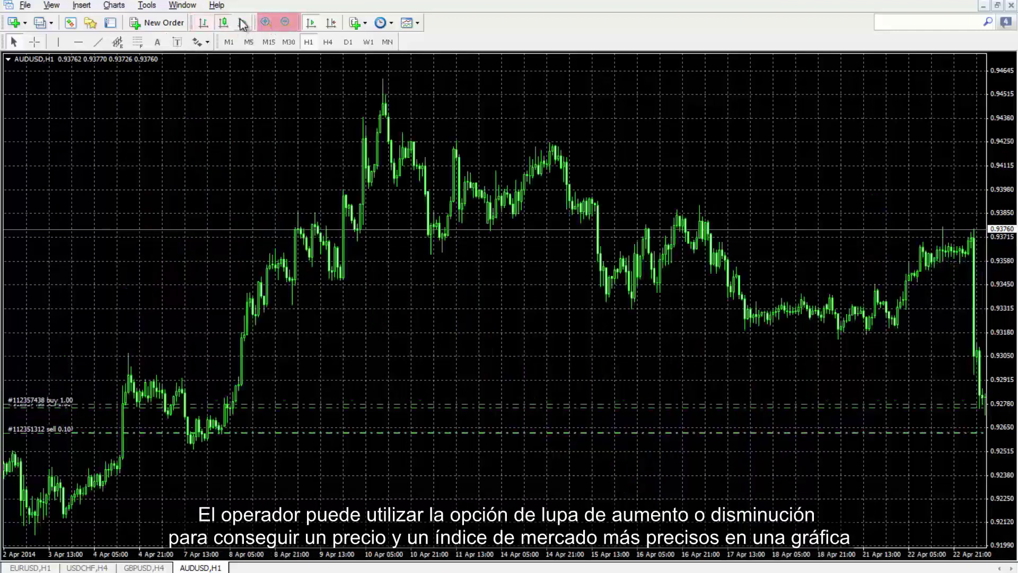
left_click(266, 24)
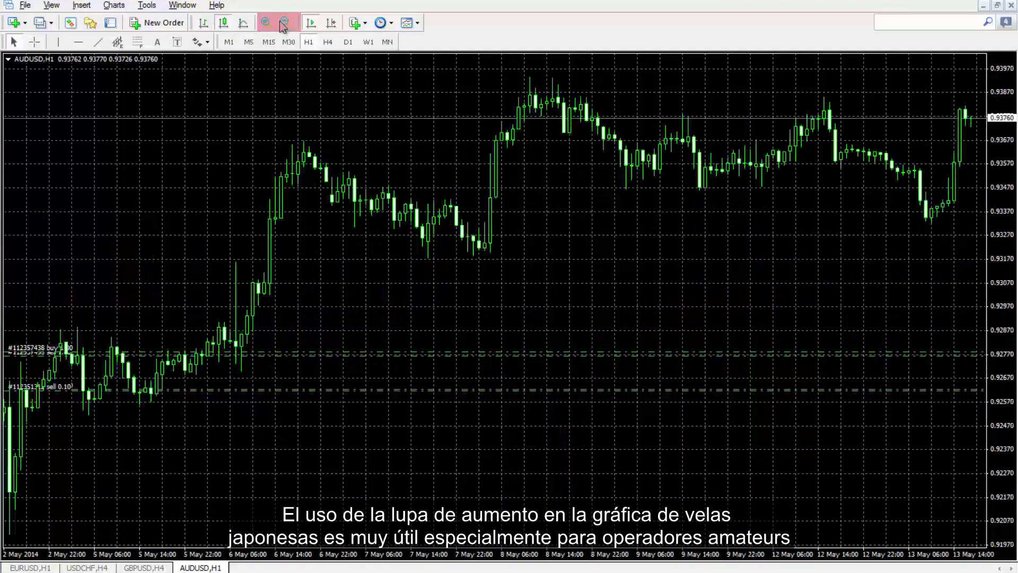
left_click(283, 23)
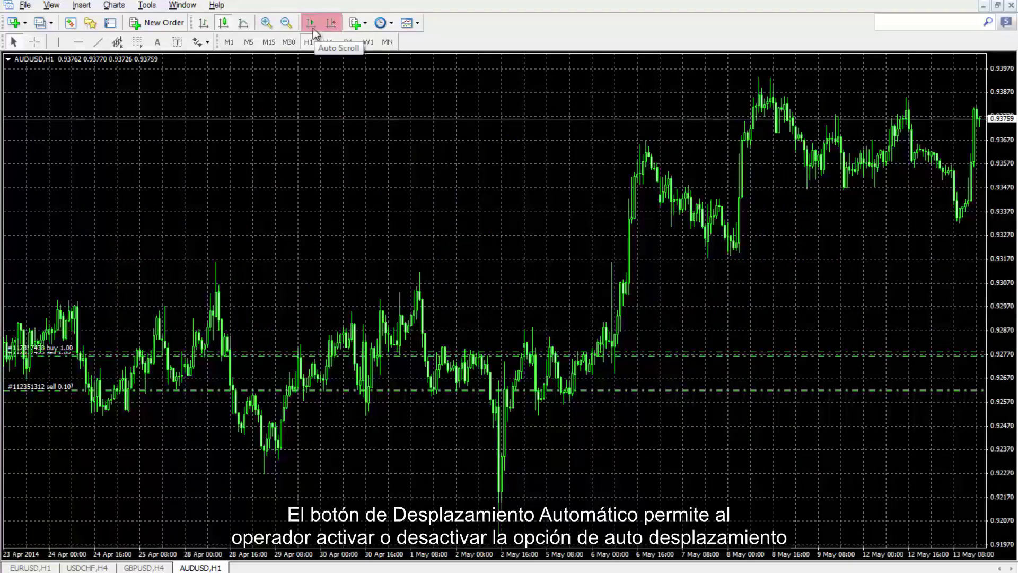
Browse earlier AUDUSD prices on the chart while Auto Scroll is active
scroll(388, 189, "up", 5)
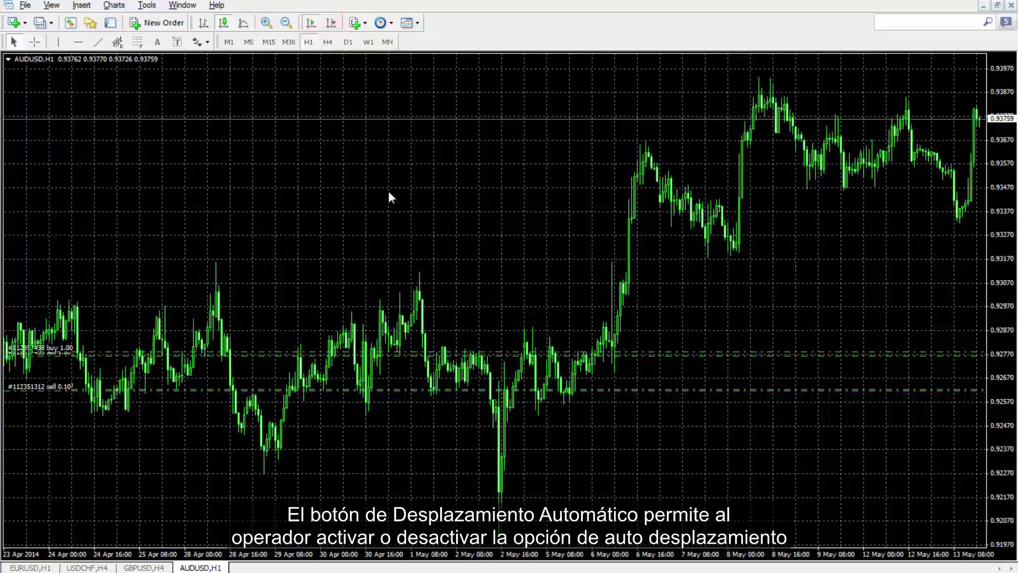
scroll(389, 192, "up", 5)
scroll(533, 217, "up", 2)
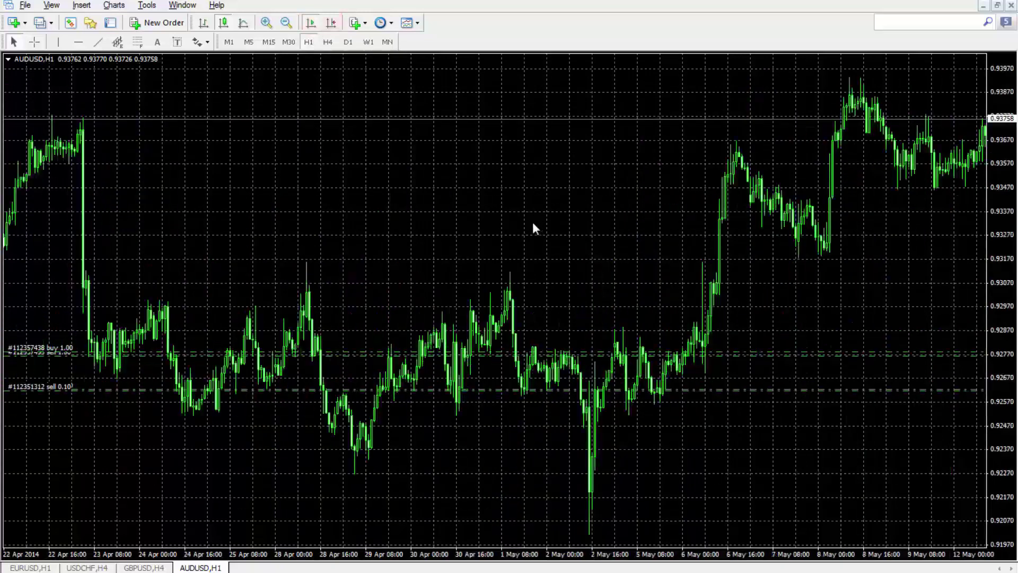
scroll(533, 222, "up", 4)
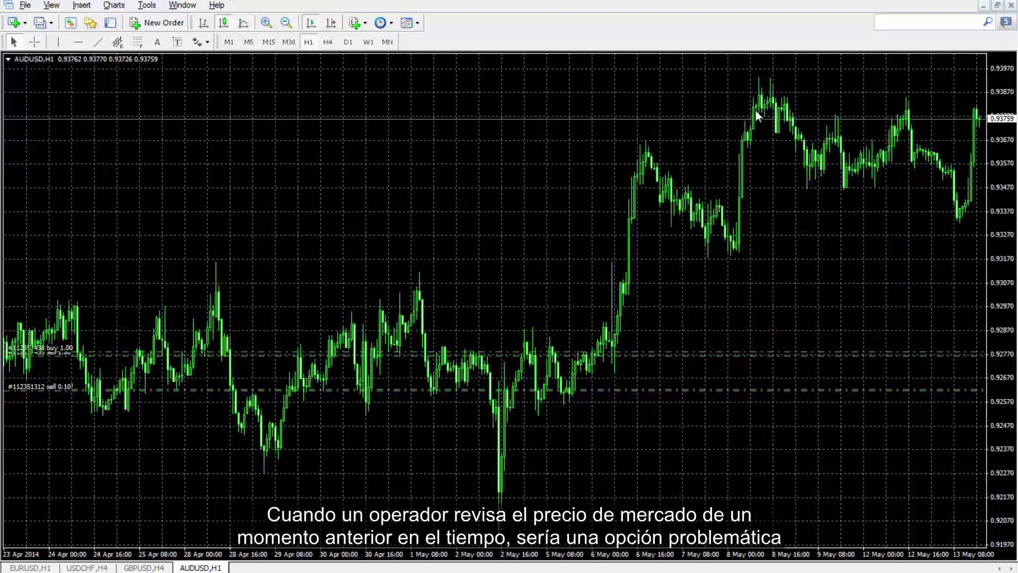
Turn off Auto Scroll and move the AUDUSD chart back to the prices from late March 2014
left_click(330, 22)
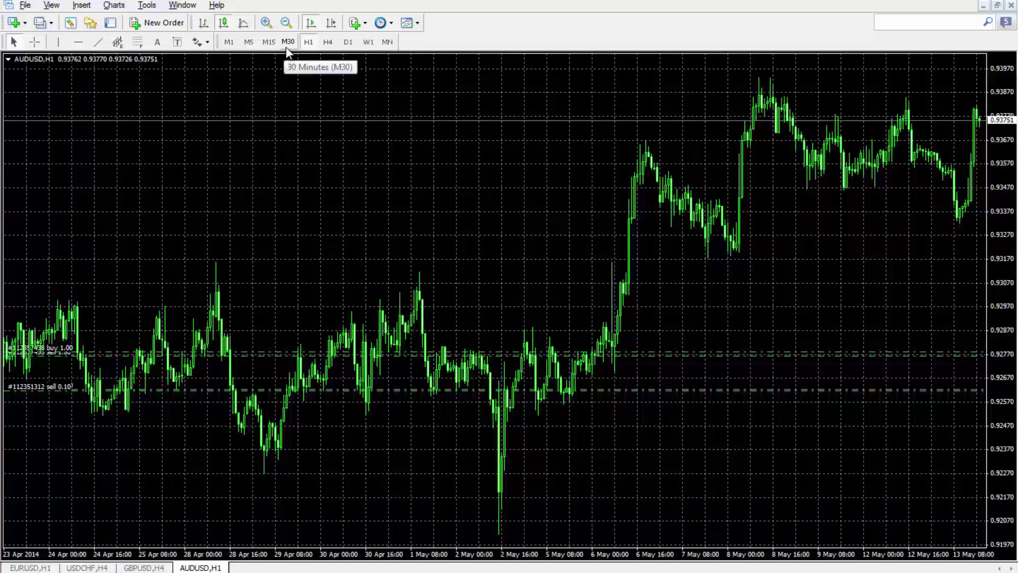
left_click(311, 26)
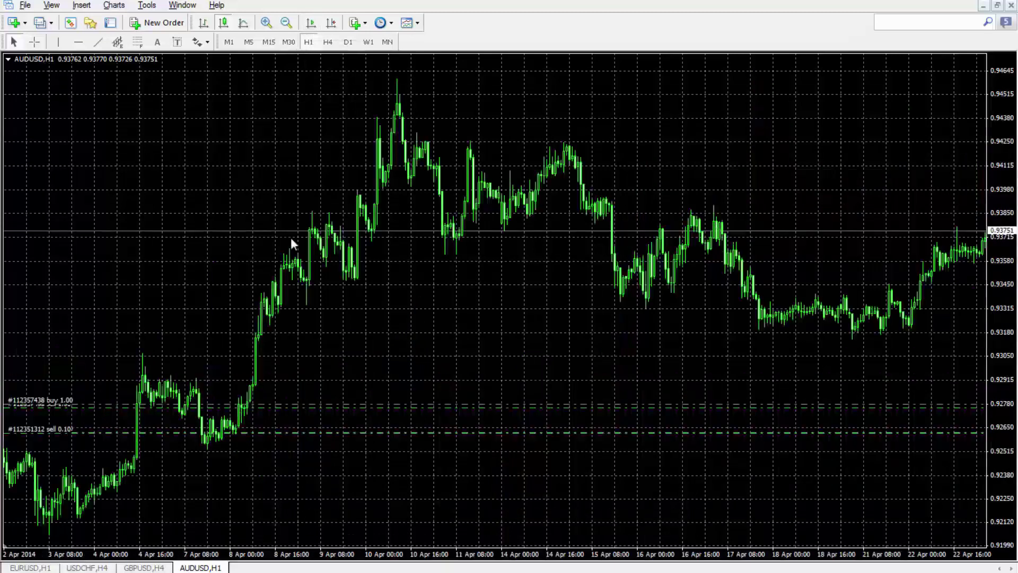
scroll(293, 223, "up", 5)
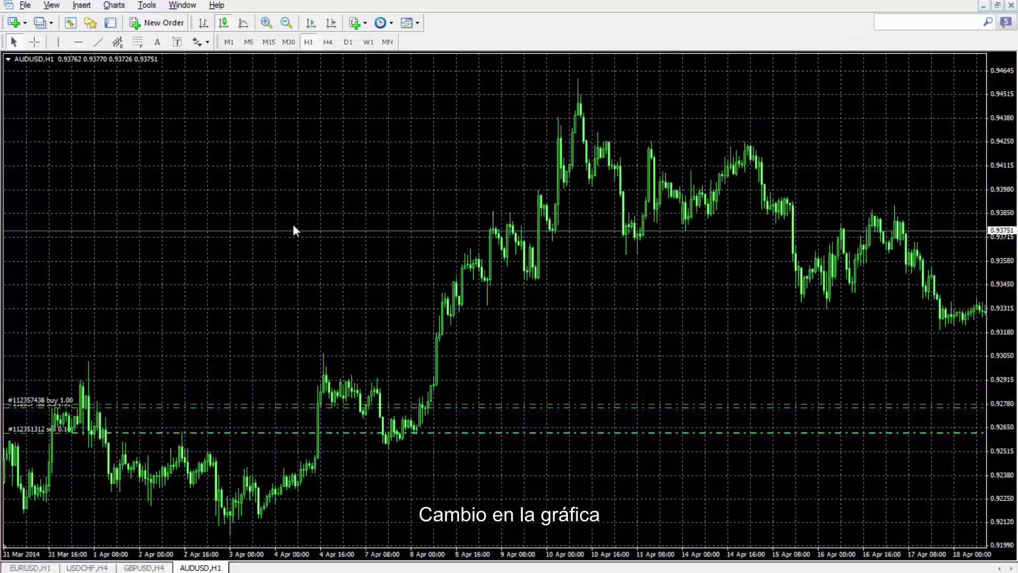
Turn Chart Shift on, off and on again to compare the space after the latest AUDUSD price, leaving it on
left_click(329, 24)
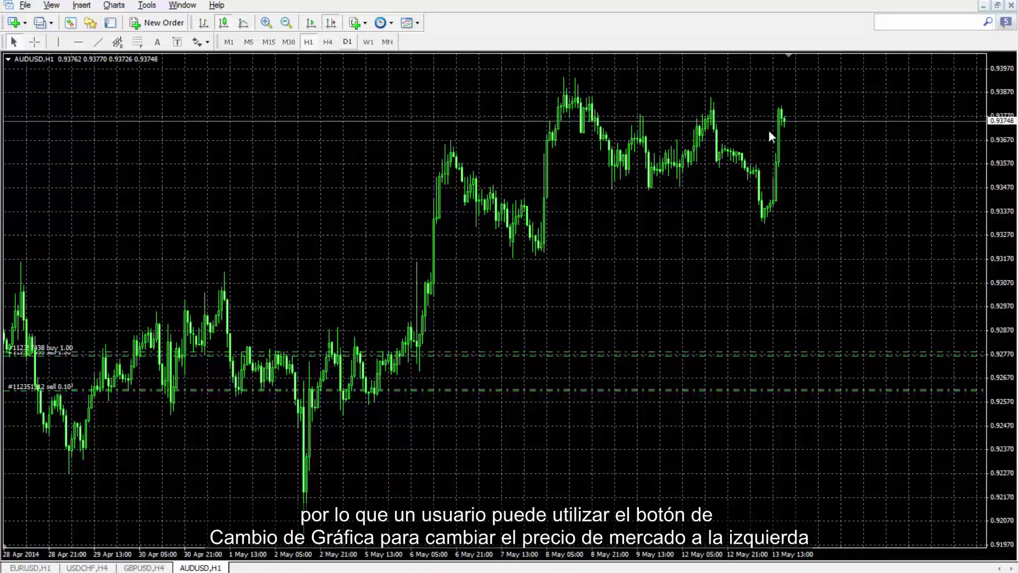
left_click(332, 23)
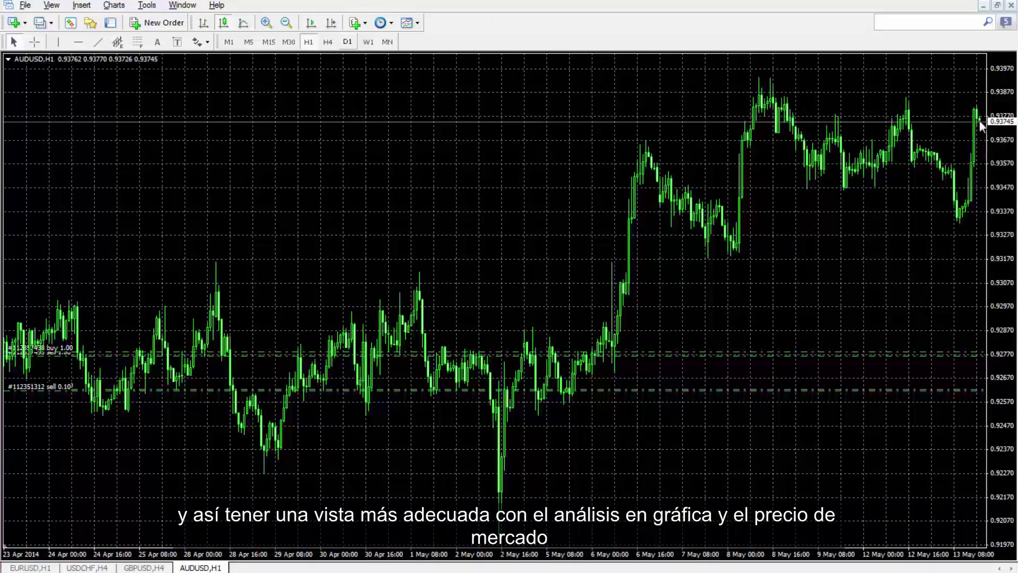
left_click(331, 24)
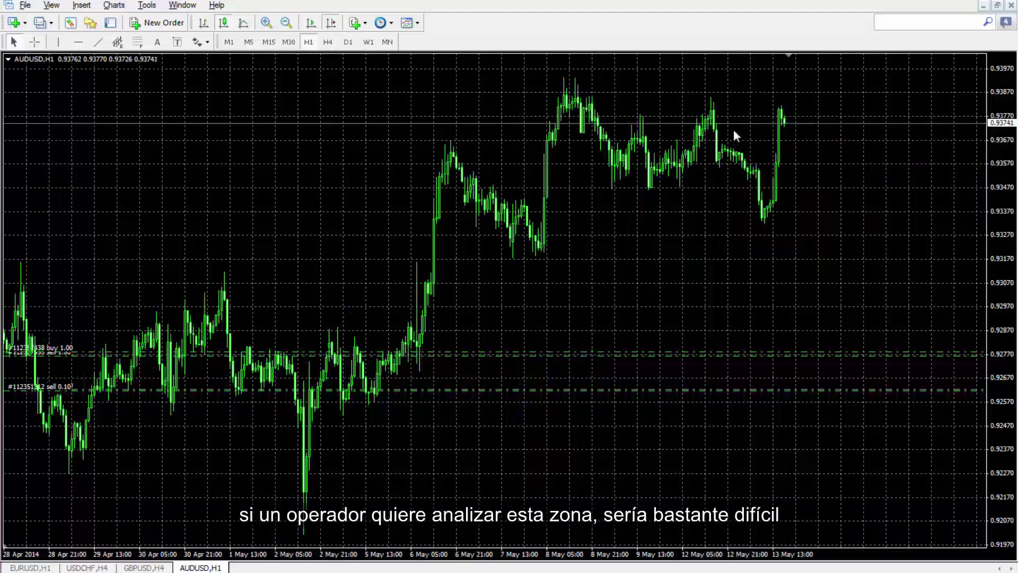
Hide the grid on the AUDUSD chart
right_click(761, 89)
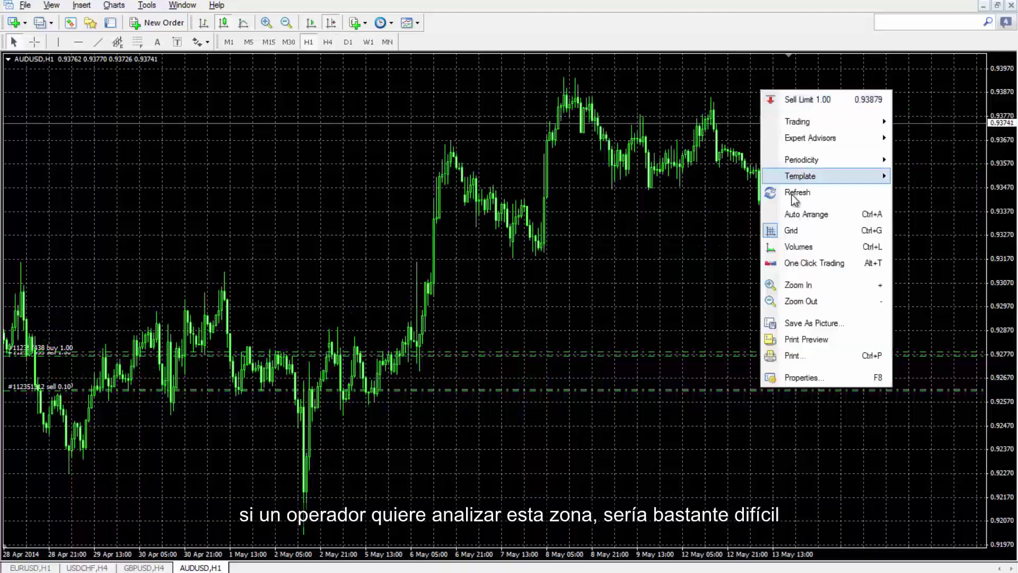
left_click(788, 229)
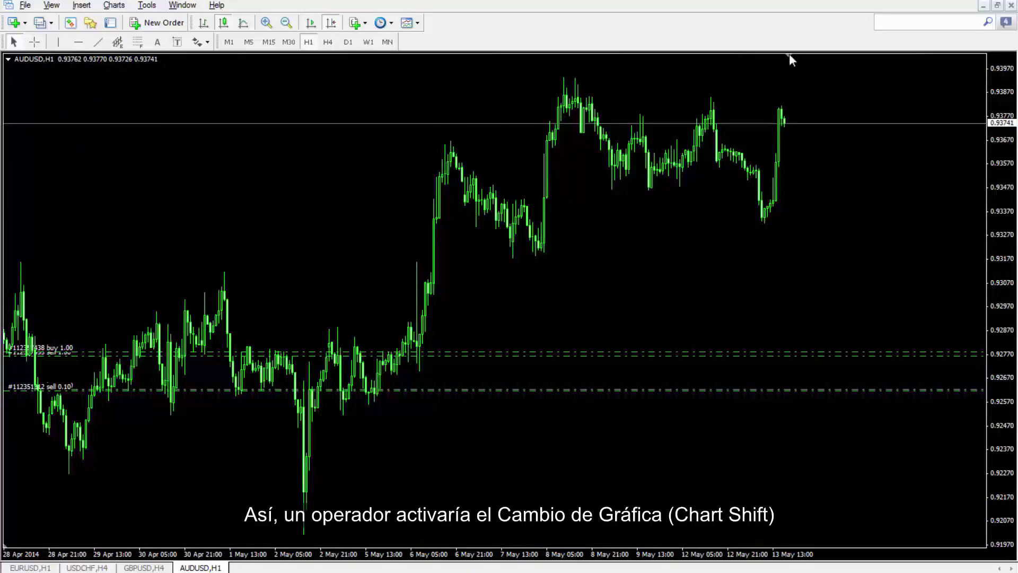
Reposition the Chart Shift marker to leave less empty space after the latest AUDUSD price
left_click_drag(789, 55, 838, 63)
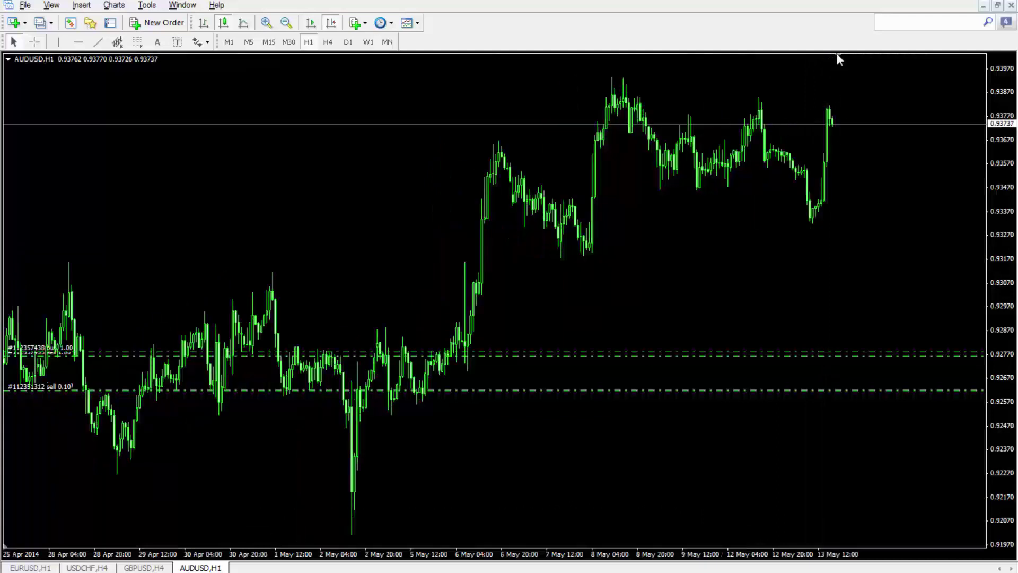
mouse_move(837, 57)
left_mouse_down()
mouse_move(754, 71)
mouse_move(760, 80)
mouse_move(787, 49)
mouse_move(829, 54)
left_mouse_up()
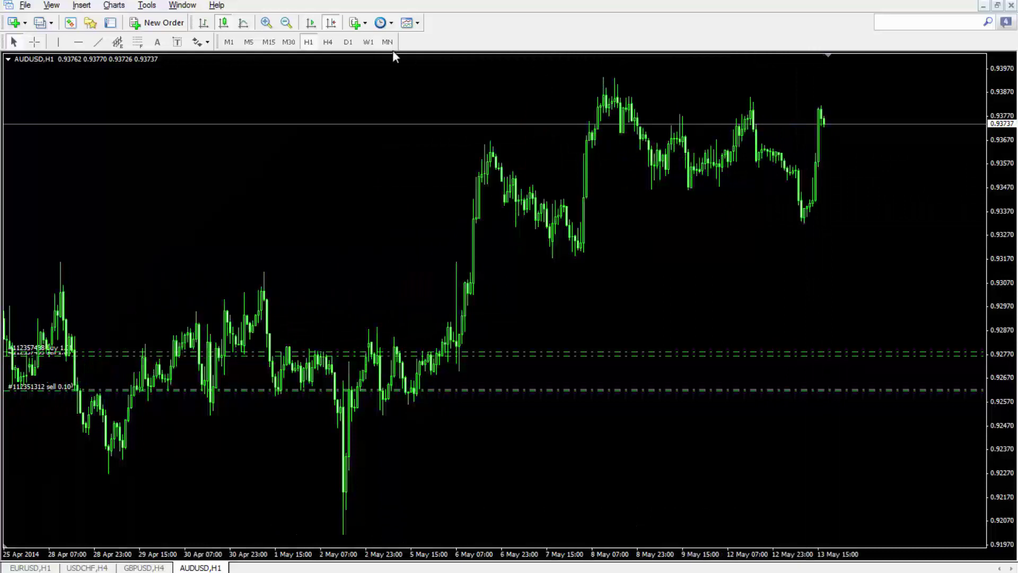
Add the Commodity Channel Index trend indicator with period 14 and Typical Price (HLC/3), and shrink its subwindow below the AUDUSD chart
left_click(356, 24)
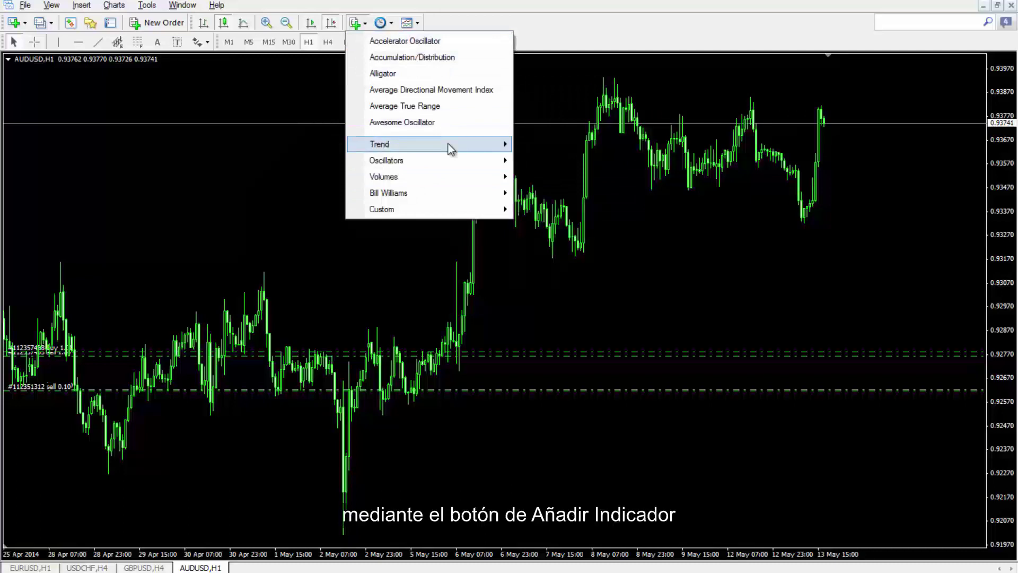
mouse_move(449, 147)
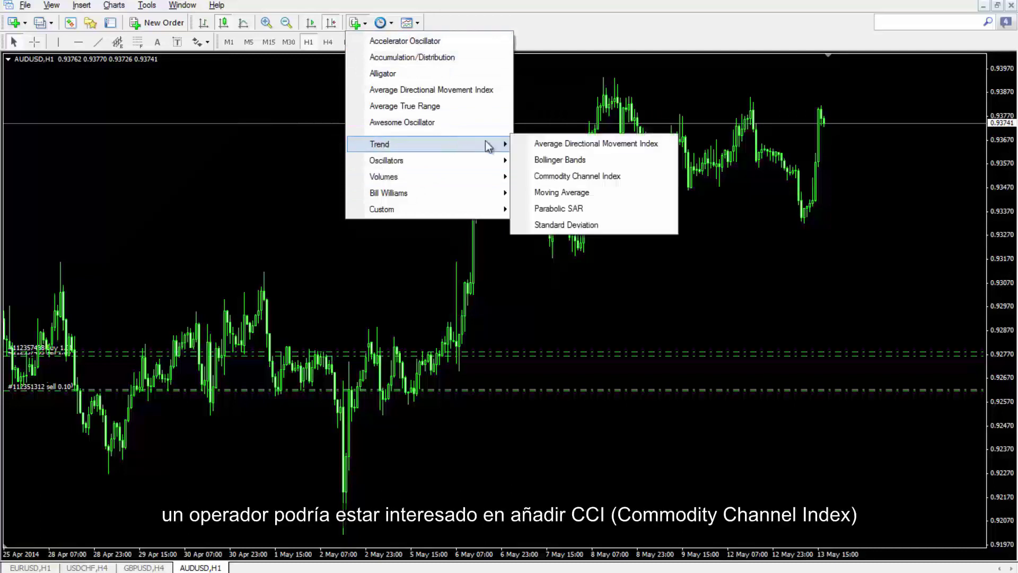
left_click(533, 175)
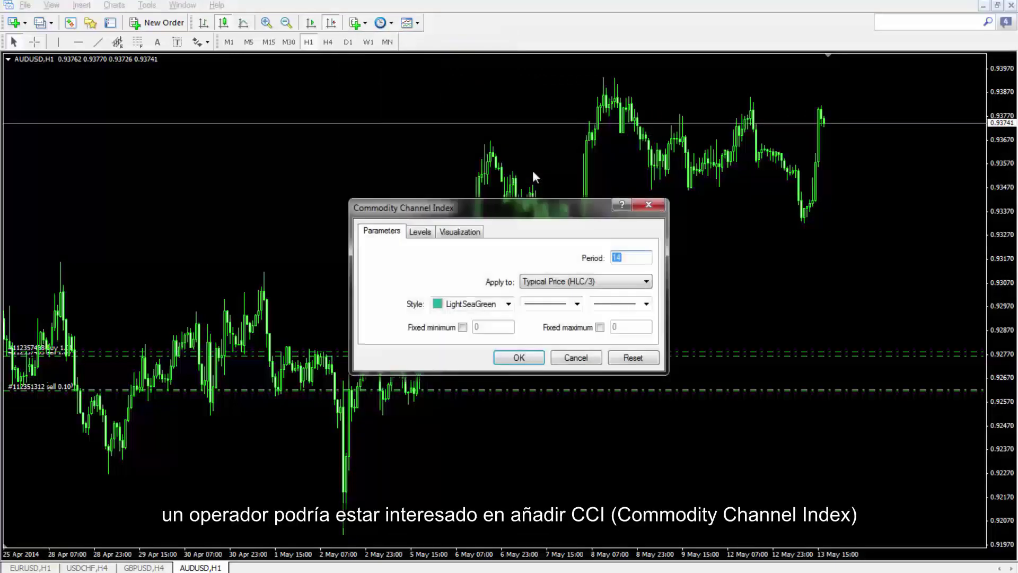
left_click(517, 357)
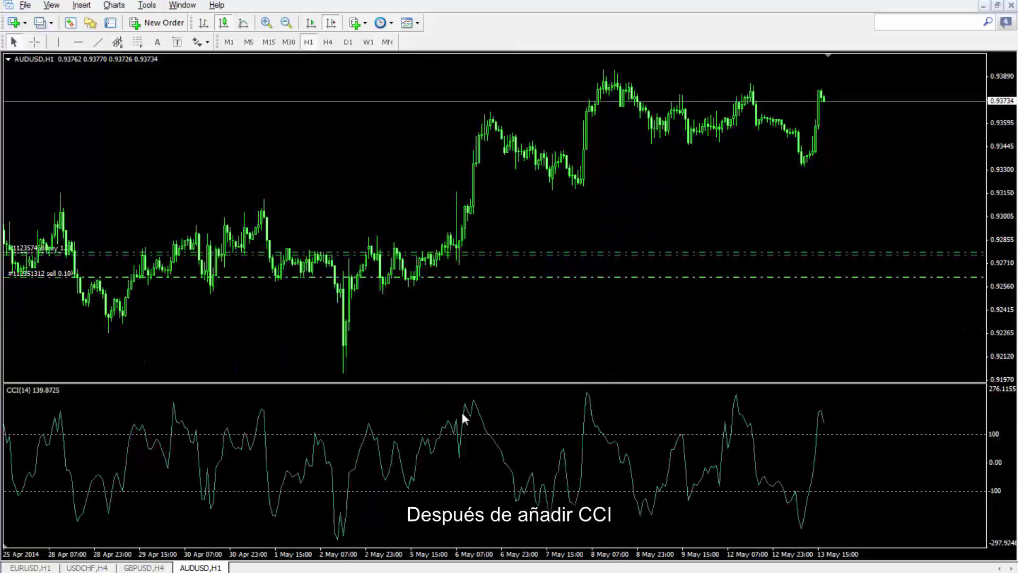
left_click_drag(450, 387, 482, 505)
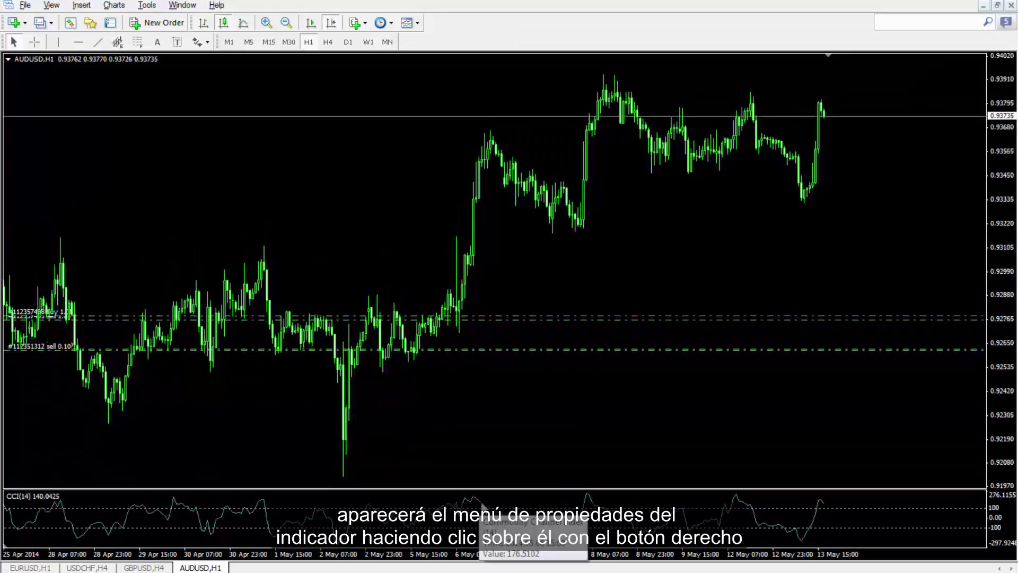
Add a level of 0 to the CCI indicator, alongside its -100 and 100 levels
right_click(481, 504)
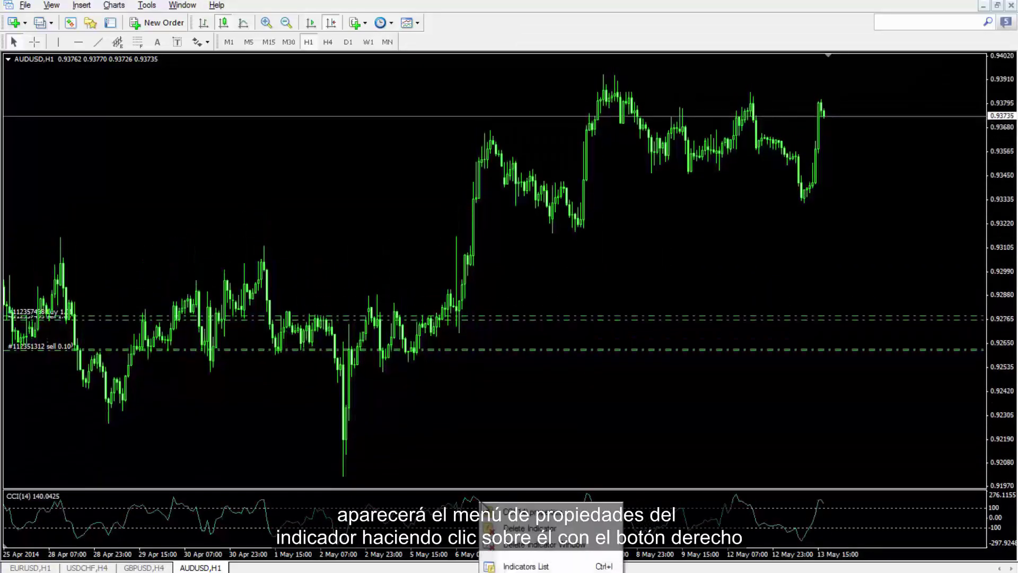
left_click(499, 512)
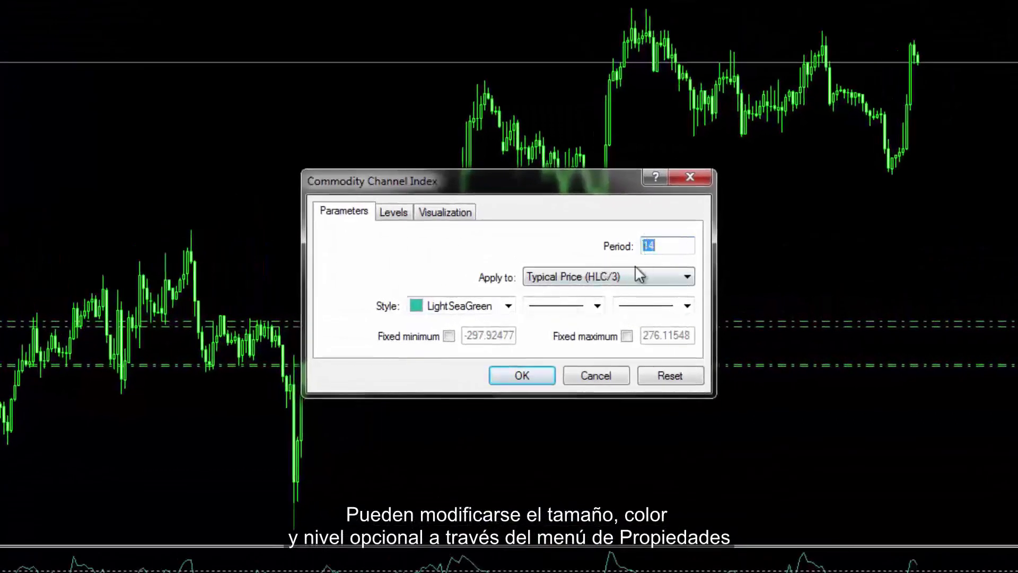
left_click(391, 215)
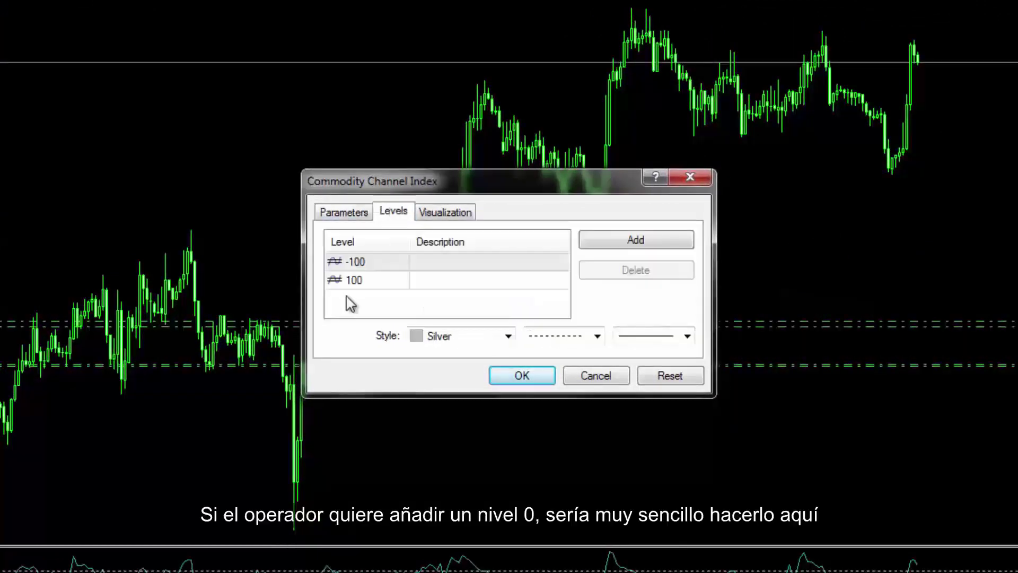
left_click(618, 248)
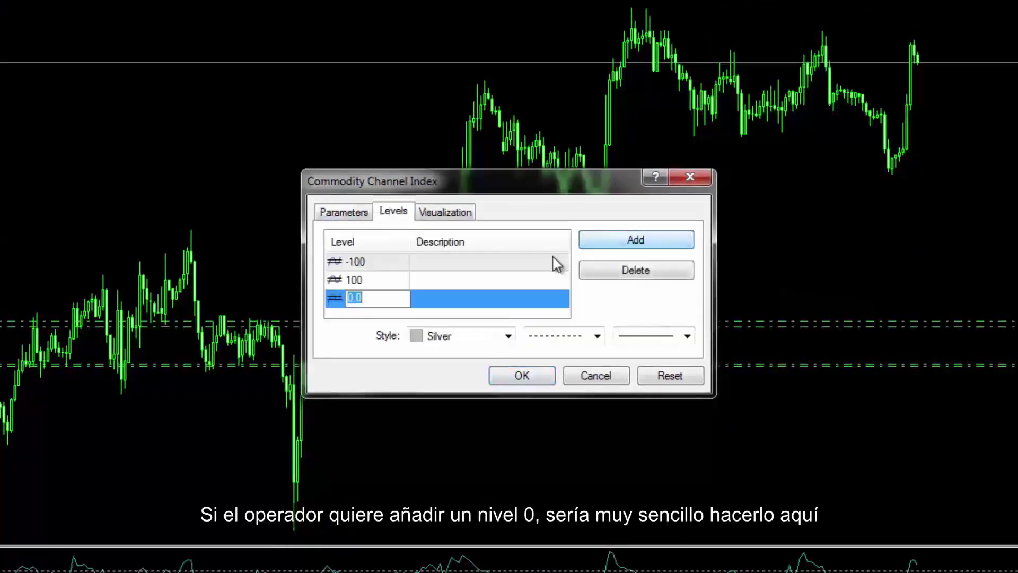
left_click(522, 375)
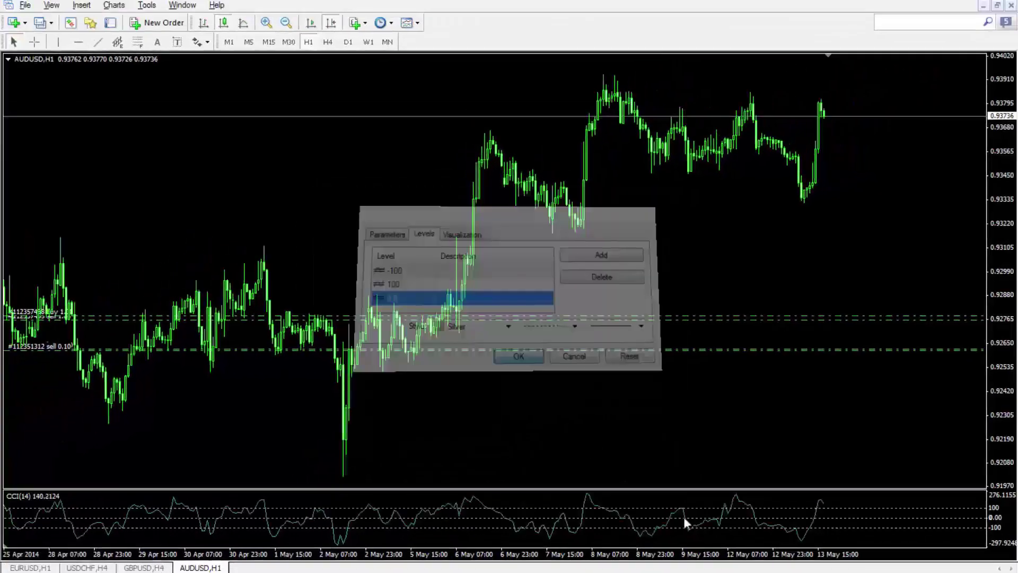
Delete the CCI indicator from the AUDUSD chart
right_click(672, 516)
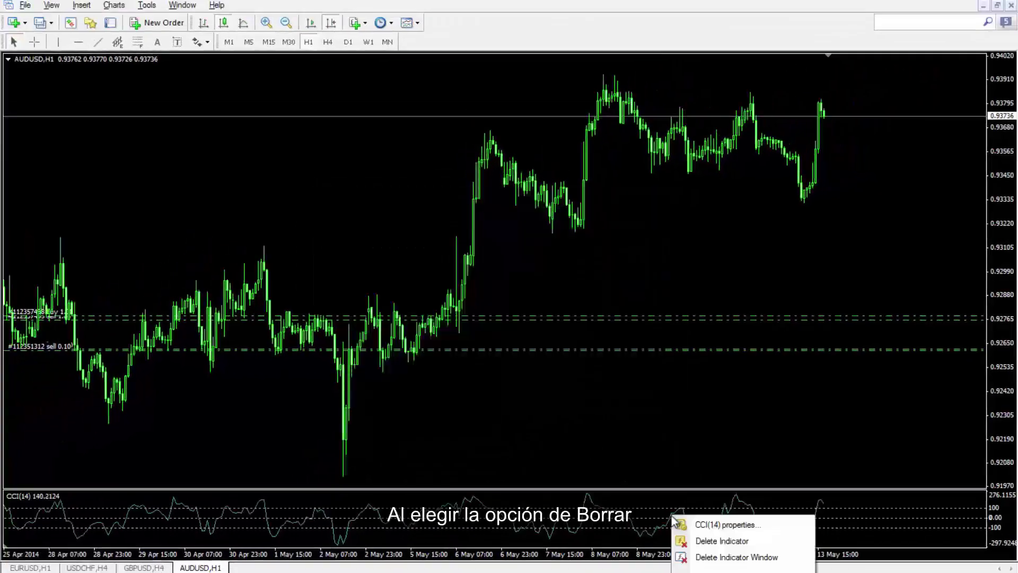
left_click(695, 541)
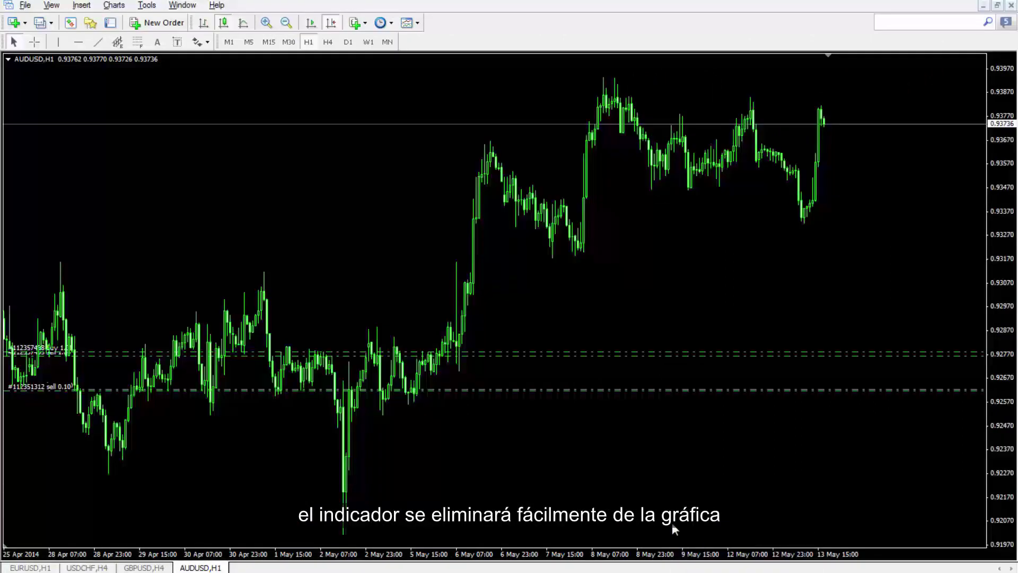
Look over the timeframes offered for the chart, from 1 Minute to Monthly, and the chart templates
left_click(387, 24)
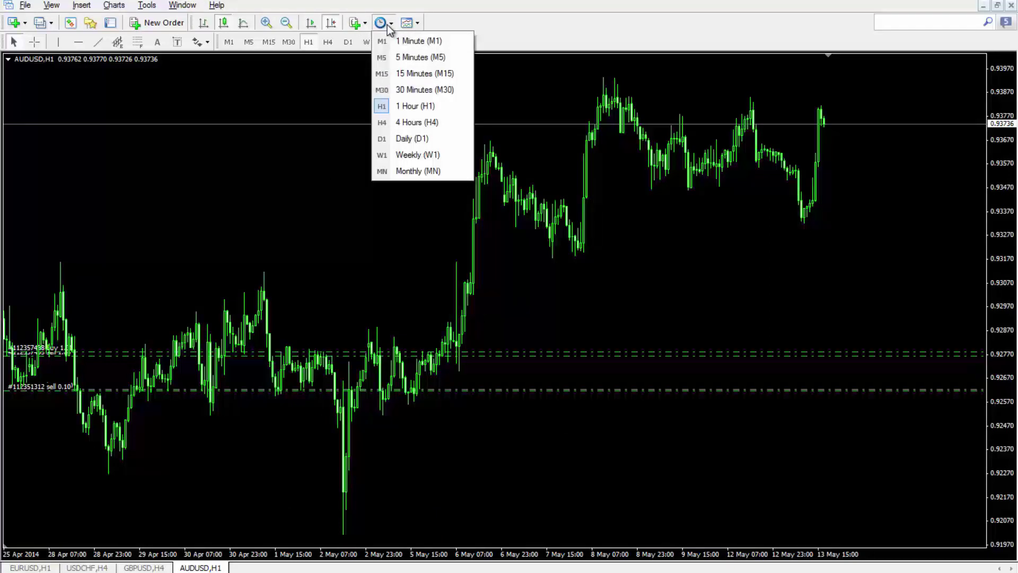
left_click(323, 85)
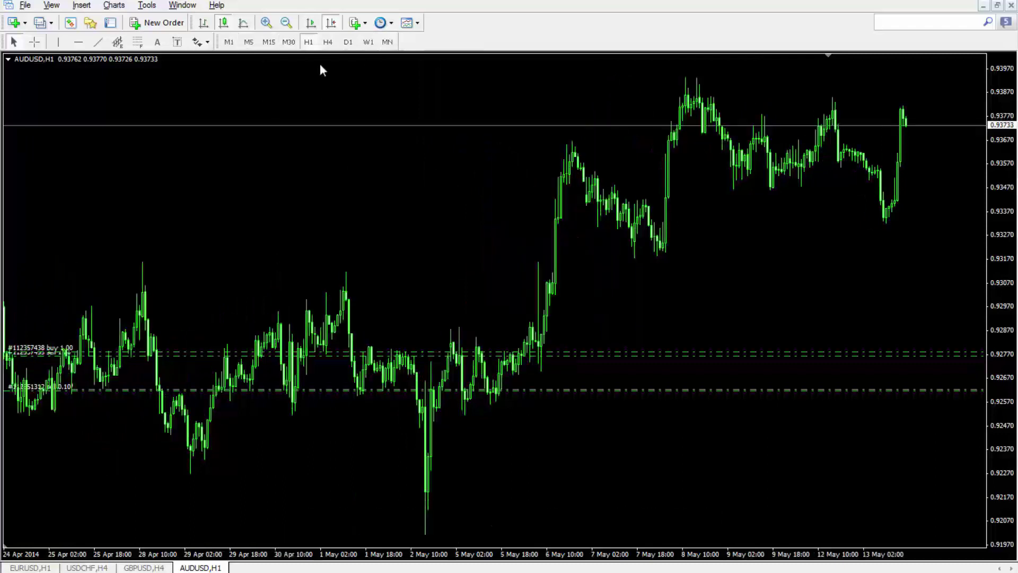
left_click(407, 23)
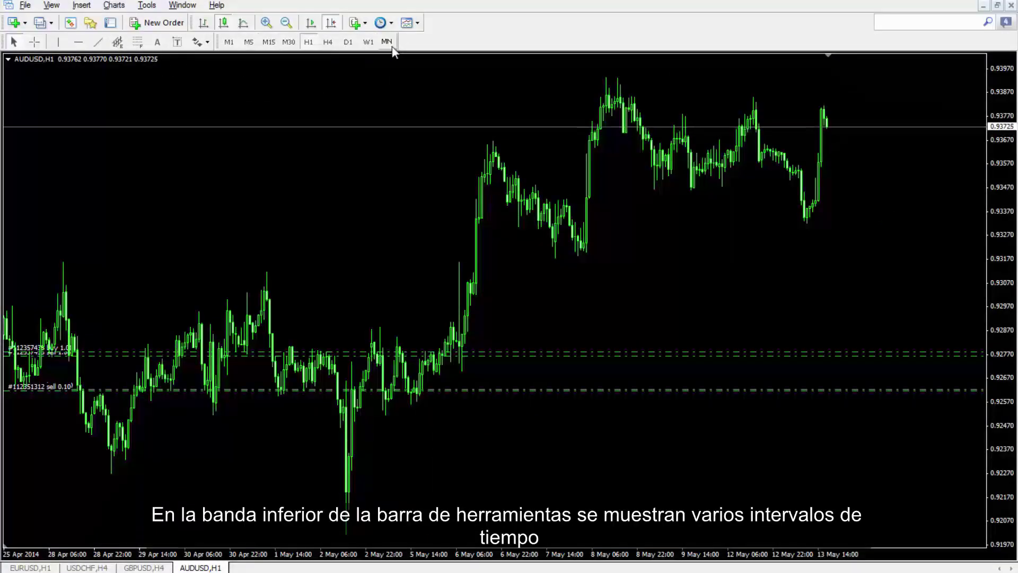
Switch the AUDUSD chart to the H4 timeframe and bring it forward to the latest May 2014 prices
left_click(329, 44)
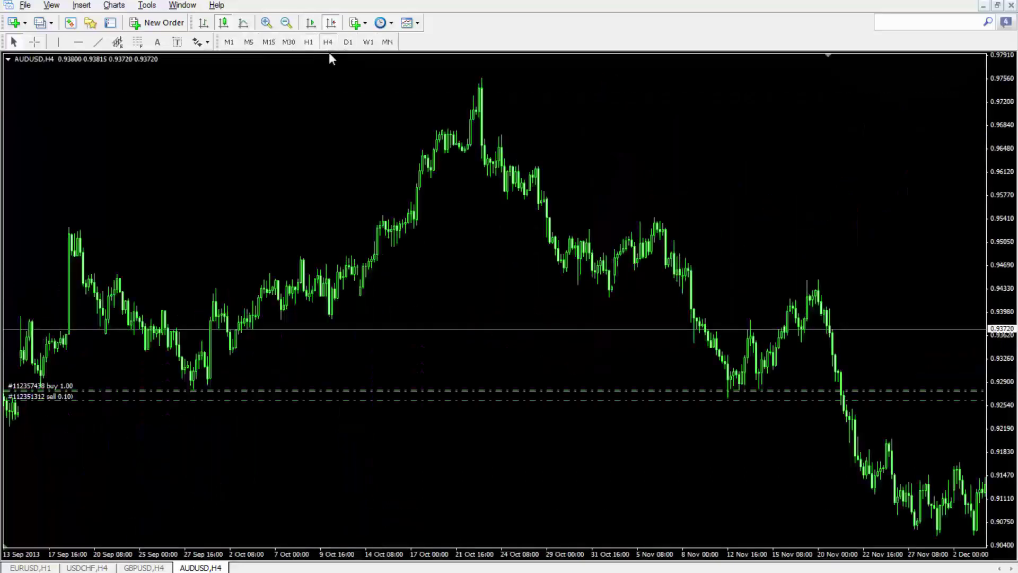
left_click(331, 23)
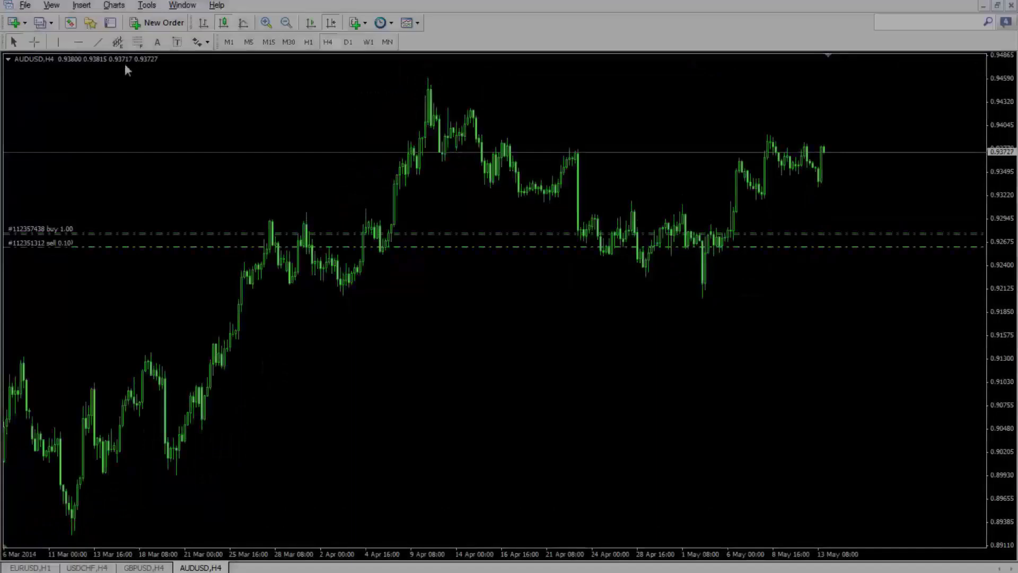
Inspect the date, open, high, low, close and volume of the candle at the early May 2014 low
left_click(36, 42)
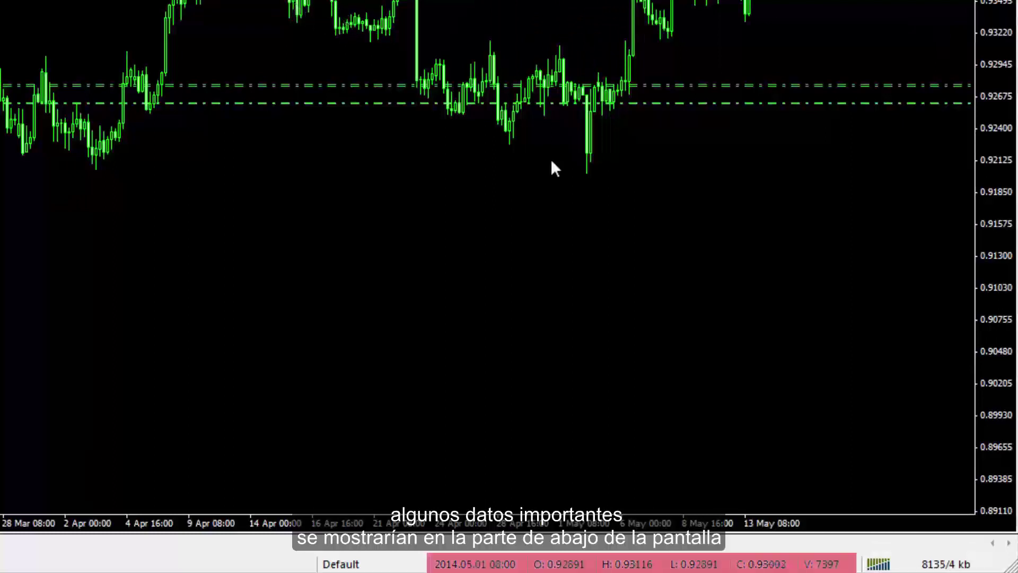
middle_click(587, 175)
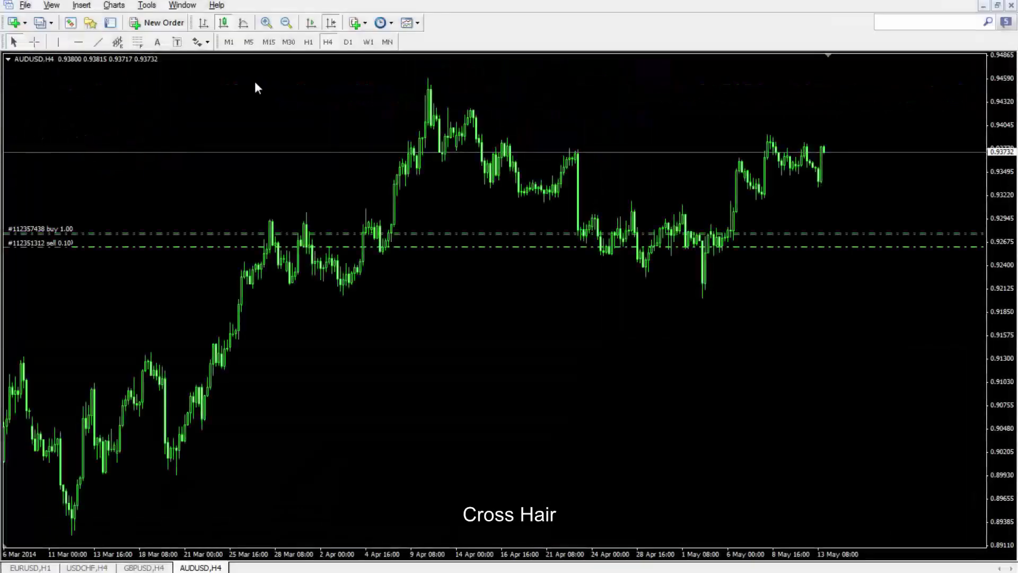
Read price and time with the Crosshair, and measure candles and points from the late-April high to the candles below and further back
left_click(33, 42)
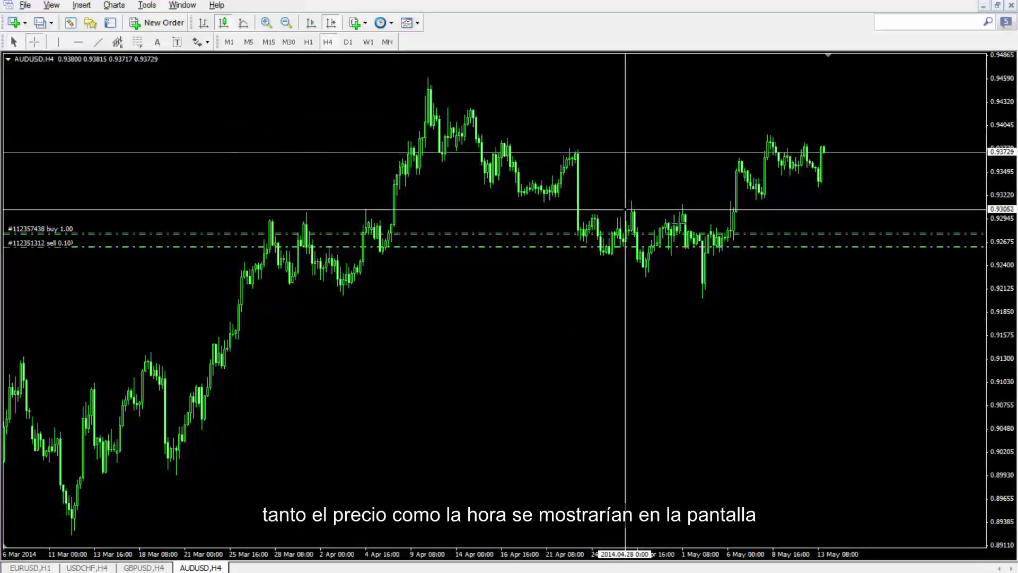
mouse_move(680, 223)
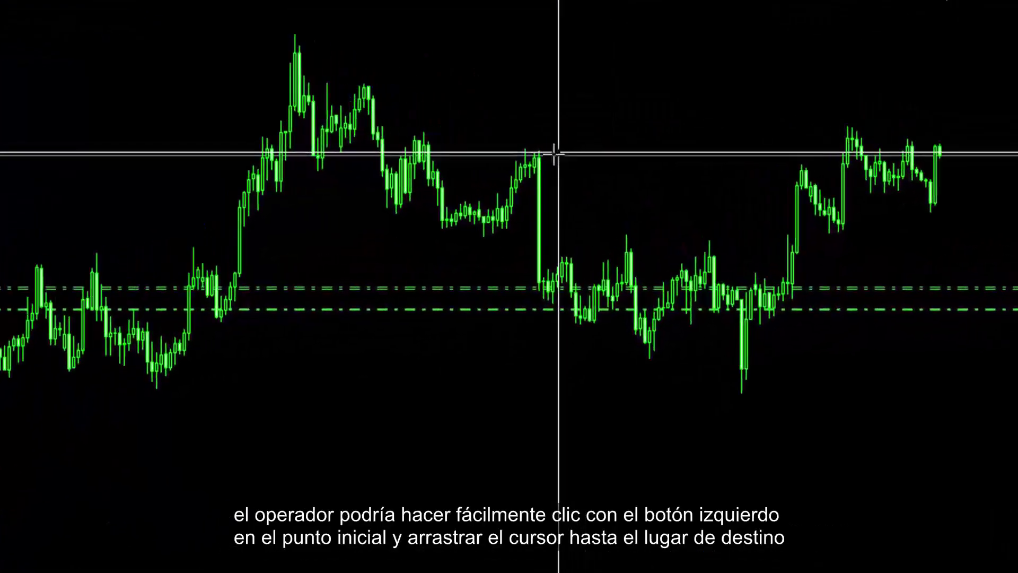
left_click_drag(558, 153, 547, 297)
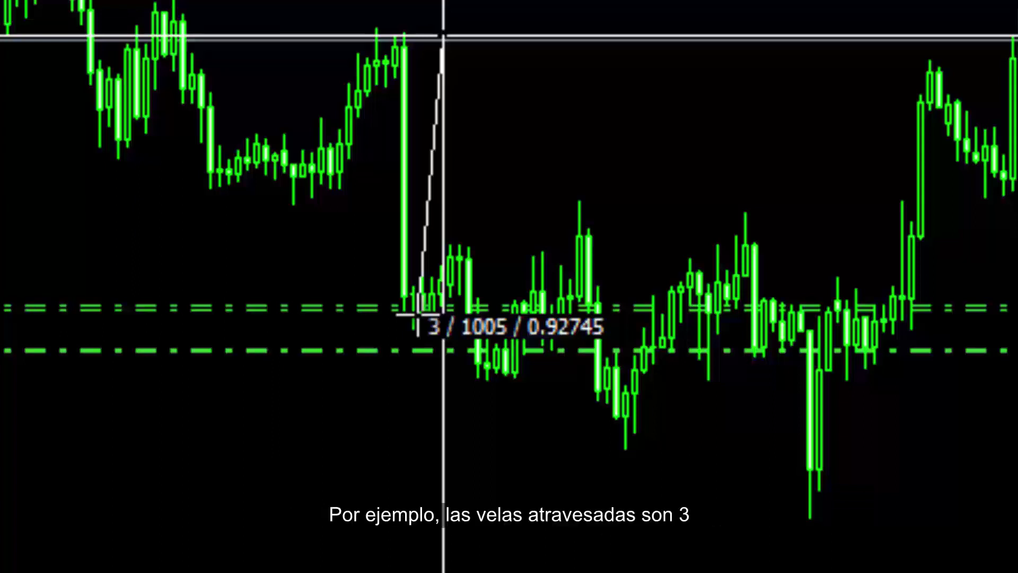
left_click_drag(417, 318, 0, 352)
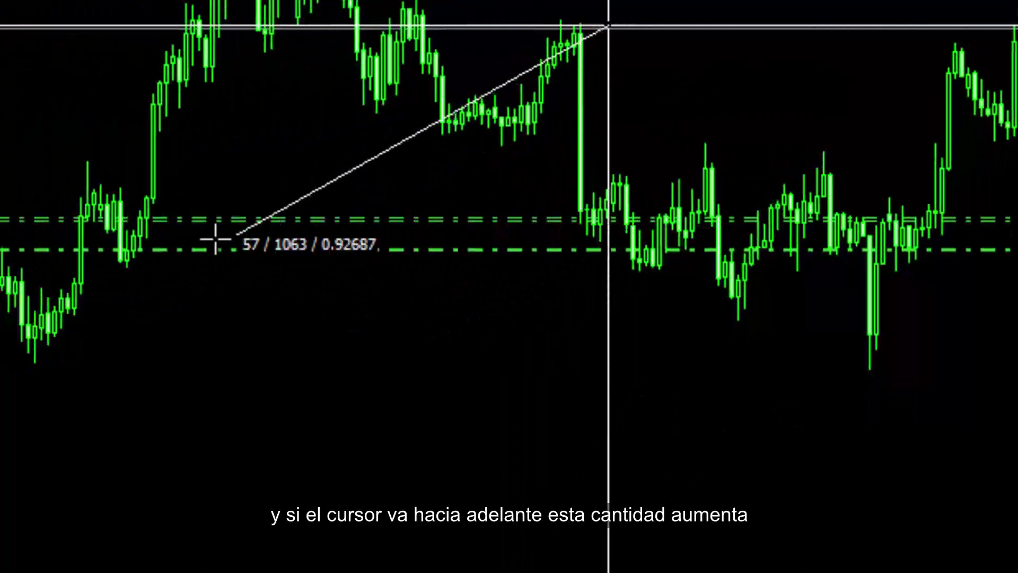
left_click_drag(168, 250, 588, 224)
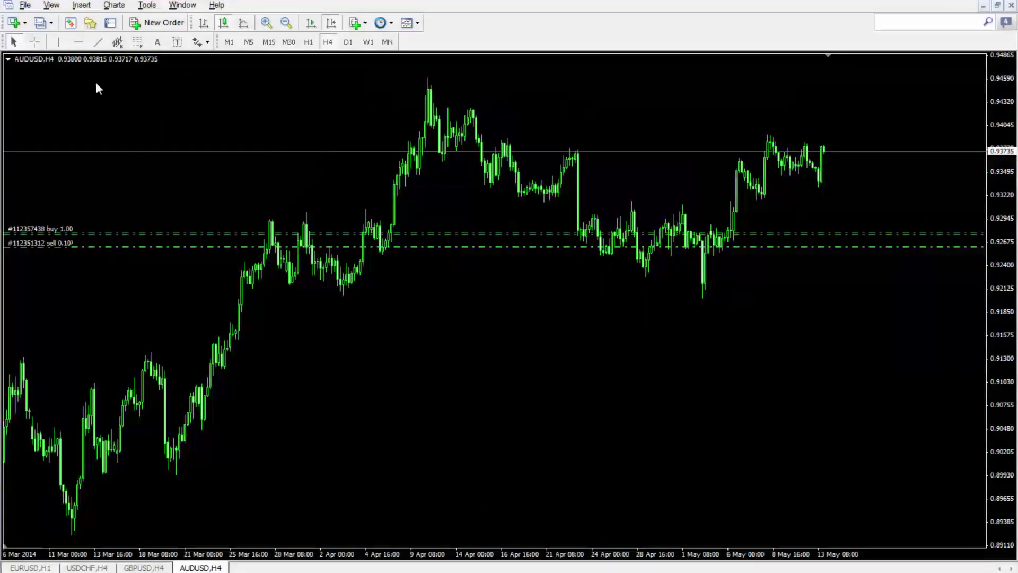
Draw a vertical line on the AUDUSD chart in mid-April 2014 and move it a few candles forward
left_click(61, 46)
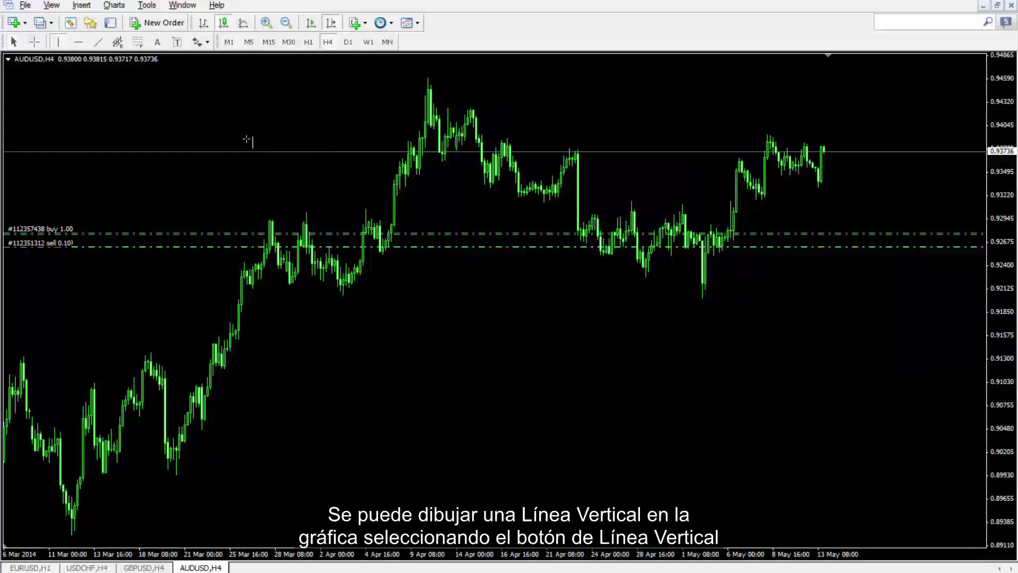
left_click(536, 144)
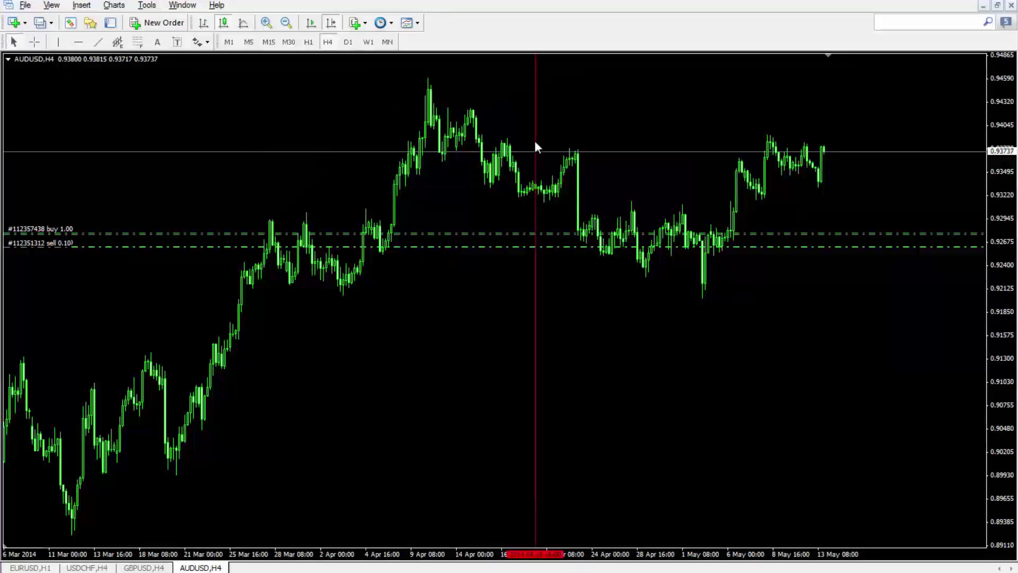
mouse_move(535, 141)
left_mouse_down()
mouse_move(619, 139)
mouse_move(608, 153)
mouse_move(552, 150)
left_mouse_up()
Delete the vertical line from the AUDUSD chart
right_click(552, 150)
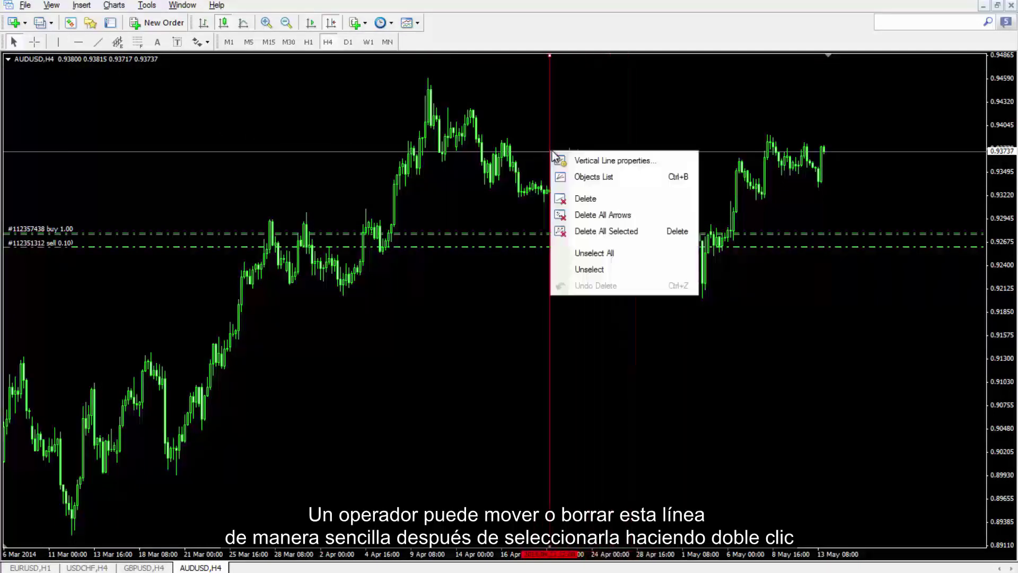
left_click(571, 197)
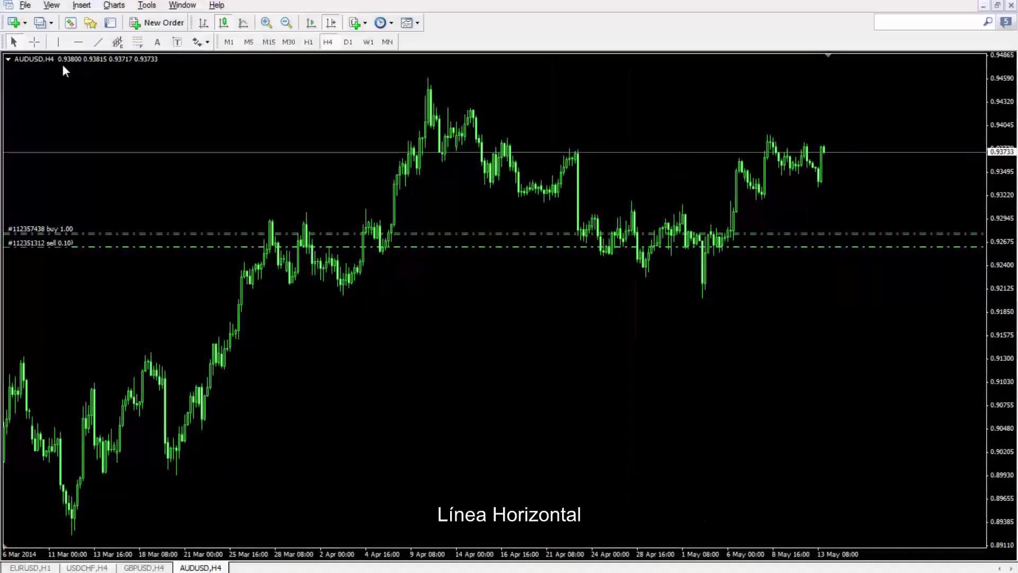
Draw a horizontal line across the AUDUSD chart at a price of about 0.9323
left_click(79, 42)
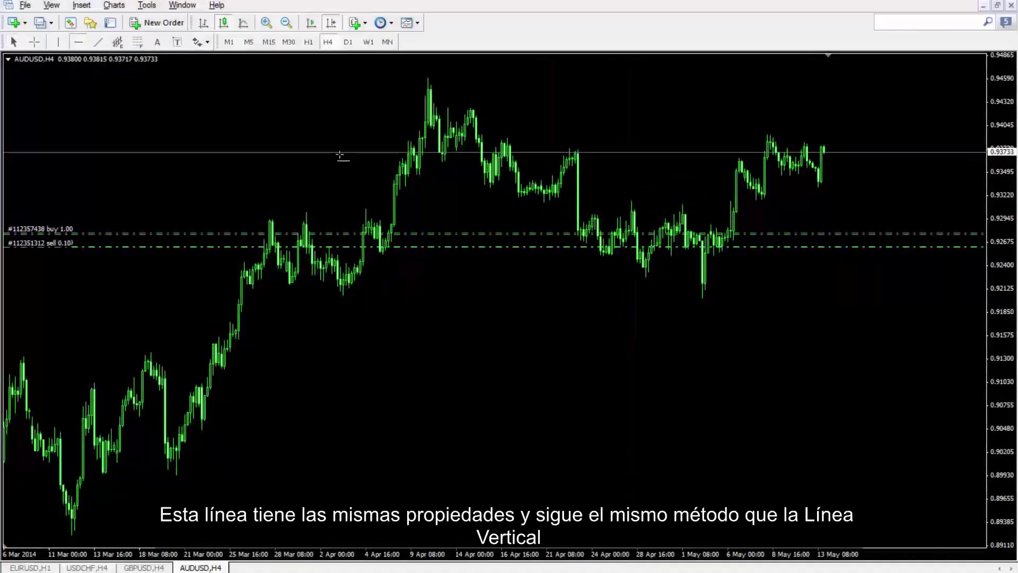
left_click(507, 194)
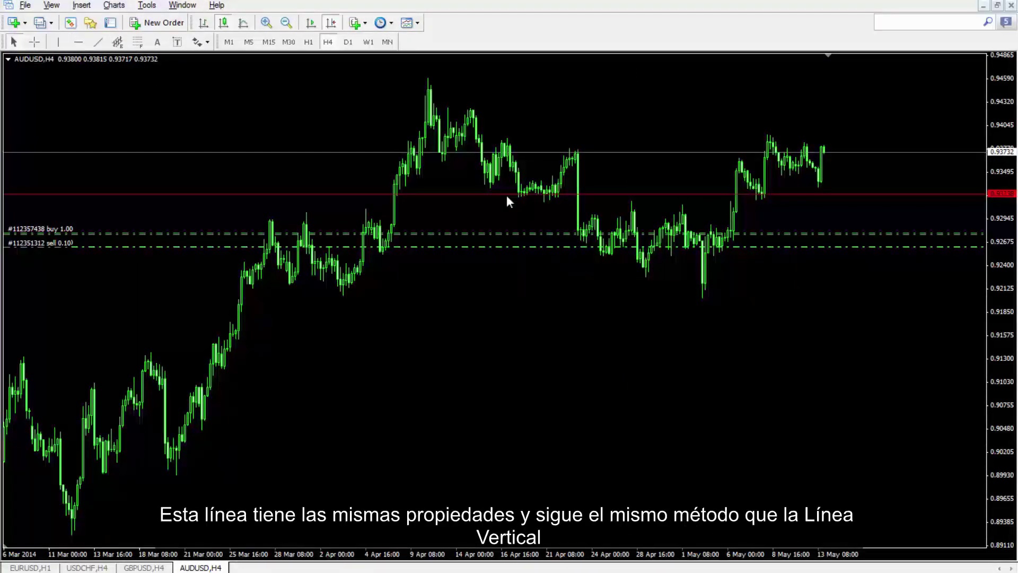
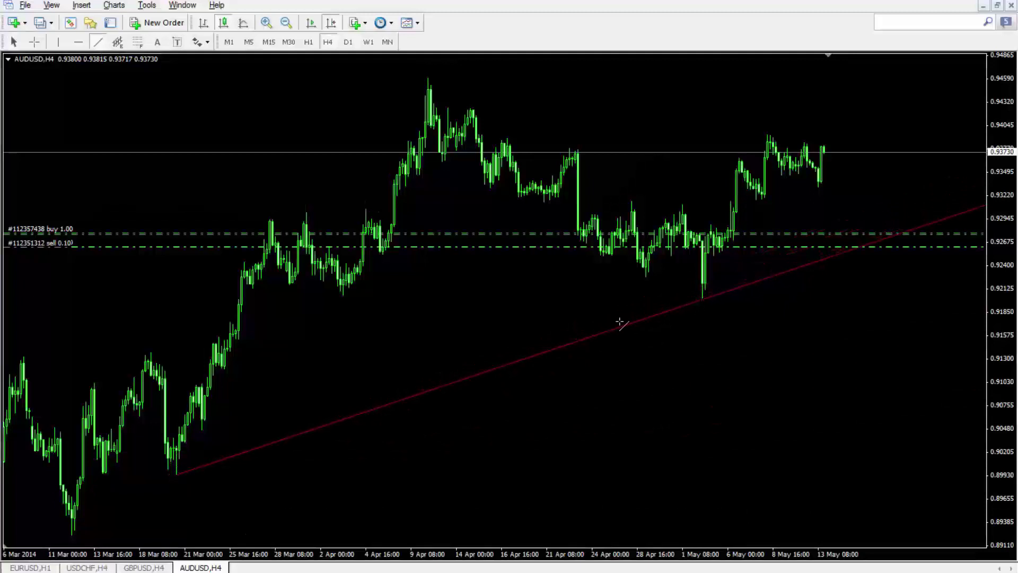
Draw a trendline from the AUDUSD low around 20 March 2014 to the early May low, and align its start point with the March low
left_click_drag(556, 365, 703, 297)
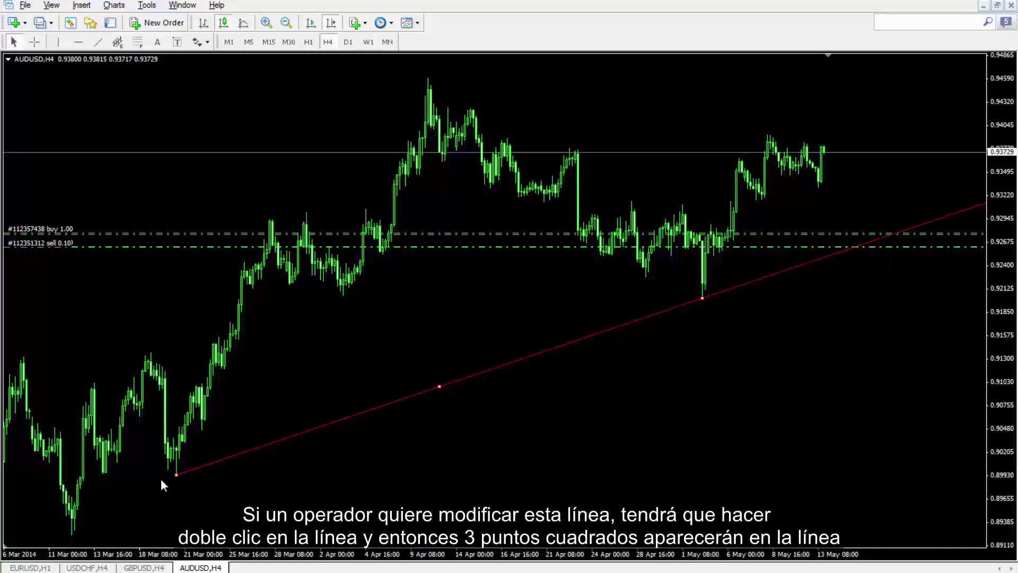
mouse_move(171, 474)
left_mouse_down()
mouse_move(202, 431)
mouse_move(176, 475)
left_mouse_up()
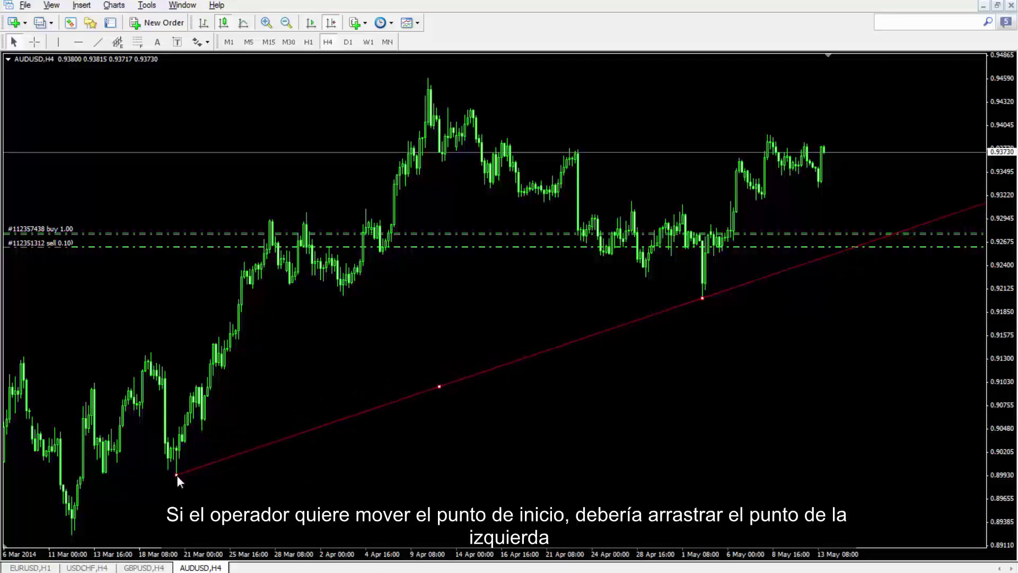
Move the AUDUSD trendline's end point to 29 April 2014 at about 0.9231 and raise its start point to about 0.9008
left_click_drag(701, 297, 645, 276)
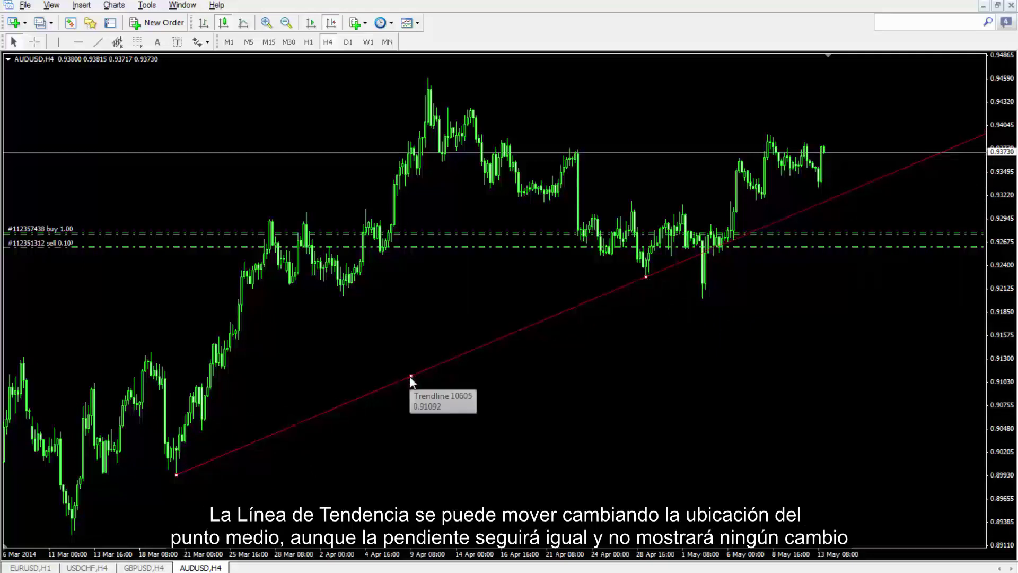
mouse_move(411, 377)
left_mouse_down()
mouse_move(386, 308)
mouse_move(411, 347)
mouse_move(411, 372)
left_mouse_up()
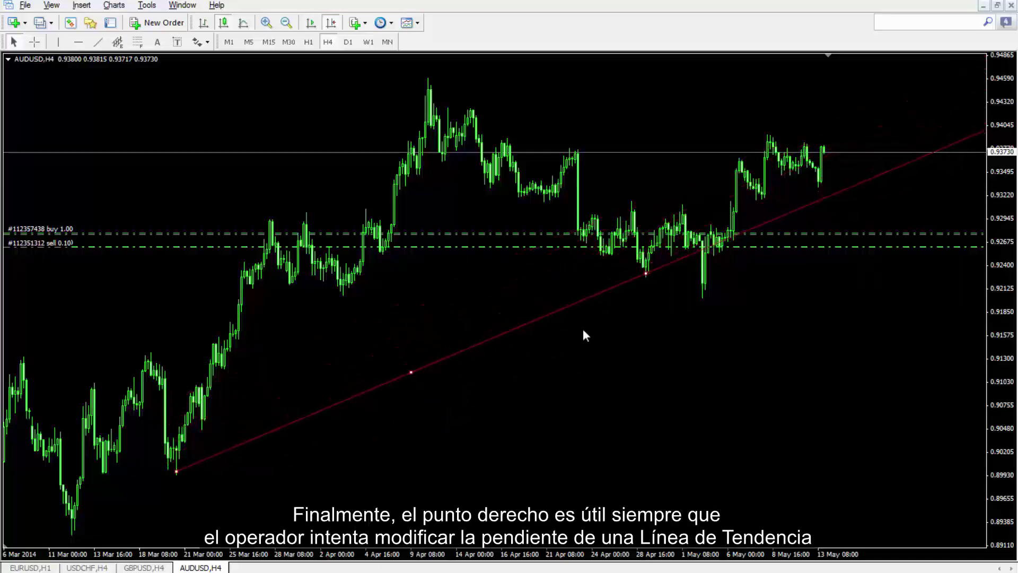
mouse_move(173, 473)
left_mouse_down()
mouse_move(175, 481)
mouse_move(177, 463)
left_mouse_up()
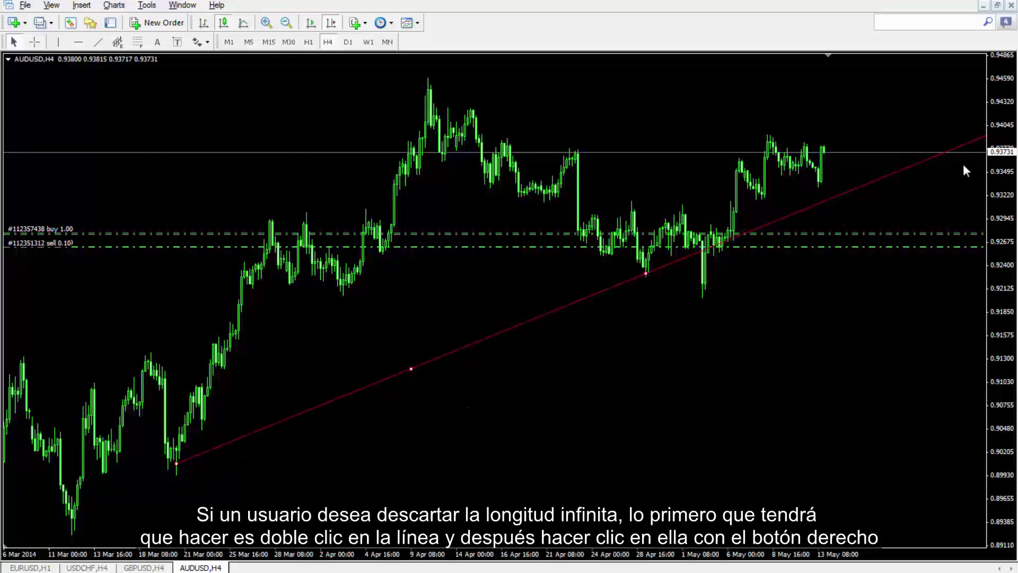
Turn off the Ray option in the trendline's properties so that the line ends at its second point
right_click(645, 272)
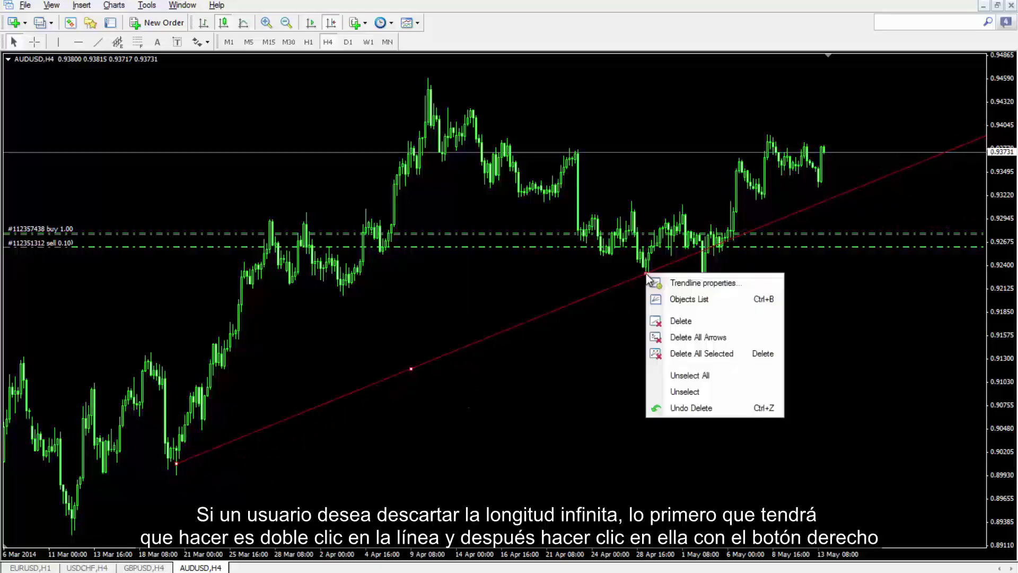
left_click(690, 283)
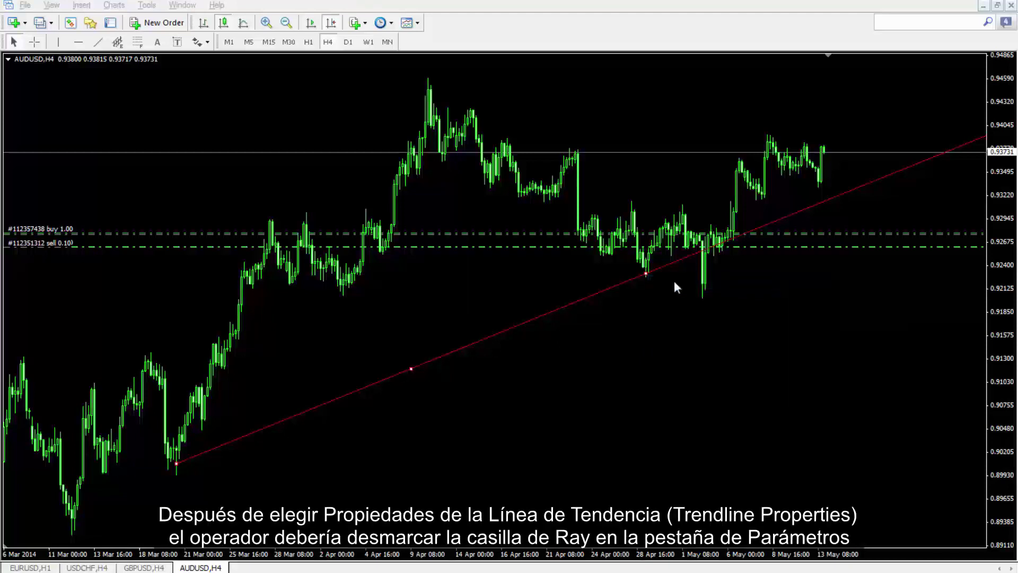
left_click(424, 237)
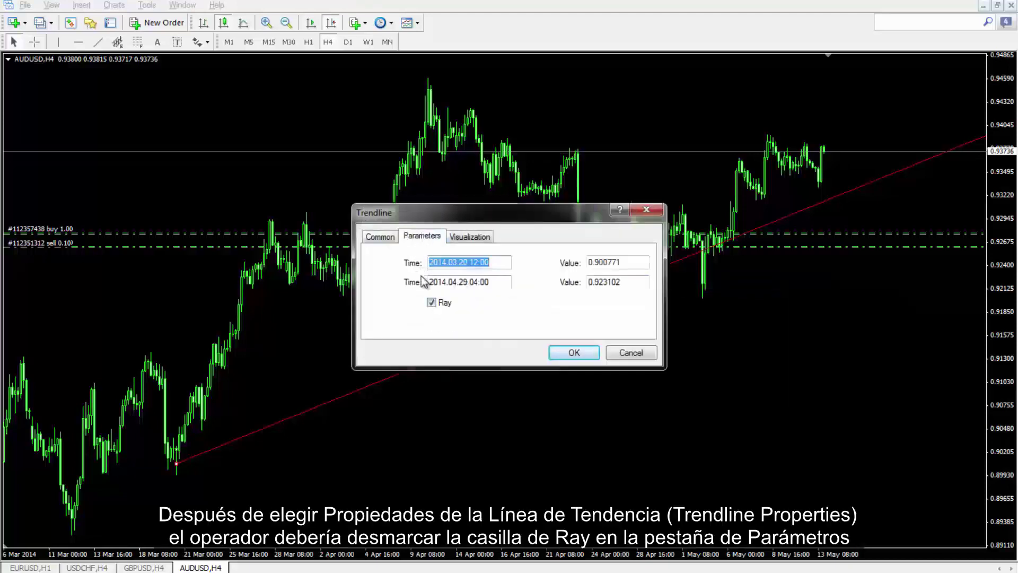
left_click(431, 302)
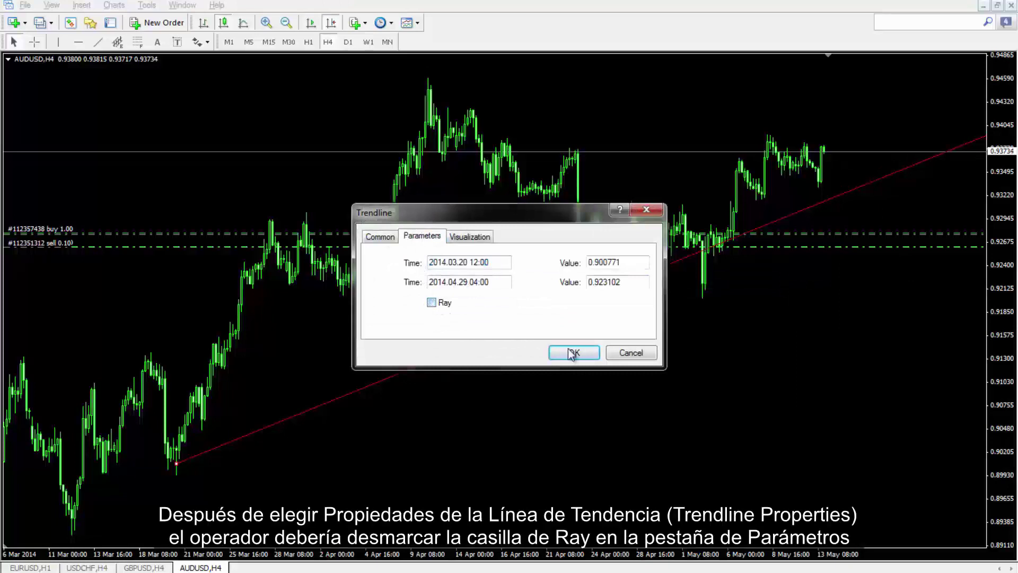
left_click(573, 353)
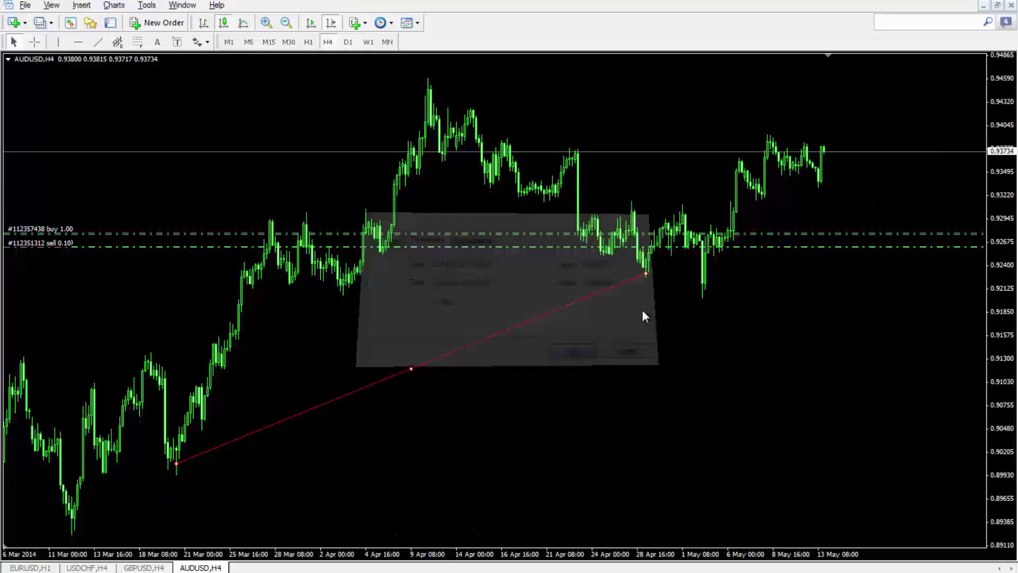
Reshape the trendline to run from the 20 March low to 13 May 2014 at about 0.925, and delete it from the chart
left_click_drag(645, 273, 839, 257)
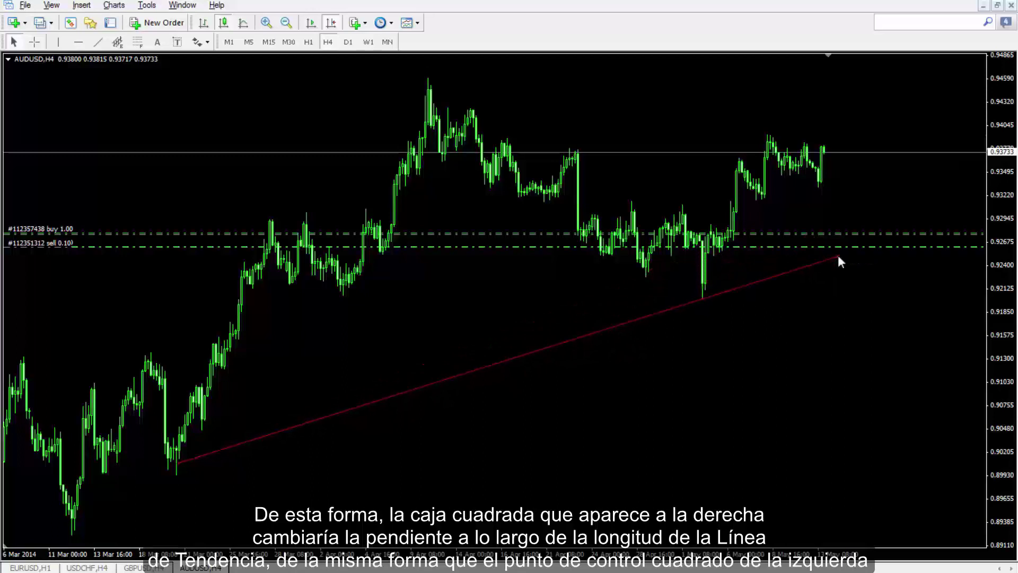
left_click_drag(179, 459, 177, 473)
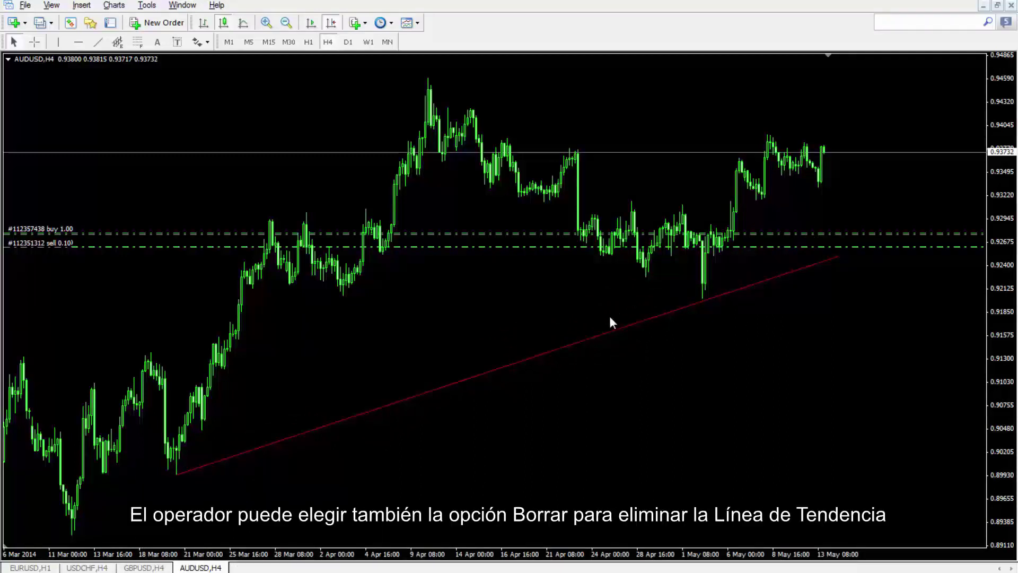
right_click(829, 266)
left_click(852, 313)
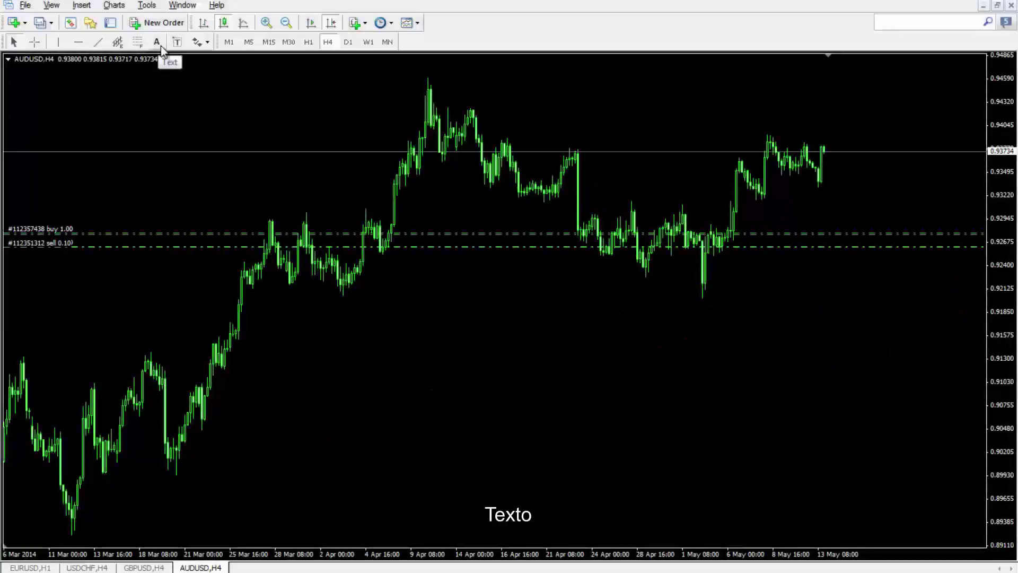
Try placing a text object above the late March 2014 candles on the AUDUSD chart, and cancel its settings
left_click(157, 42)
left_click(275, 145)
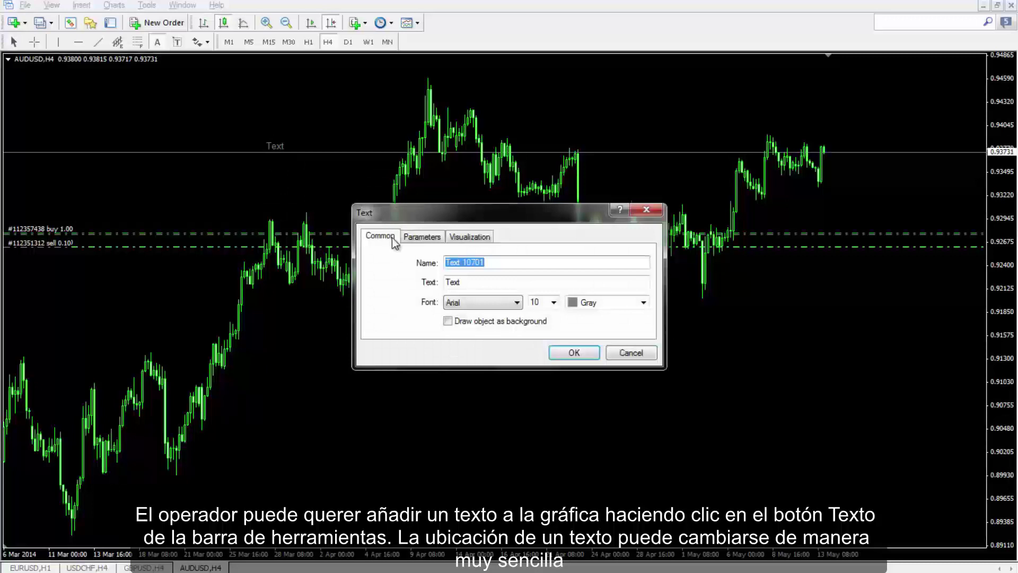
left_click(630, 353)
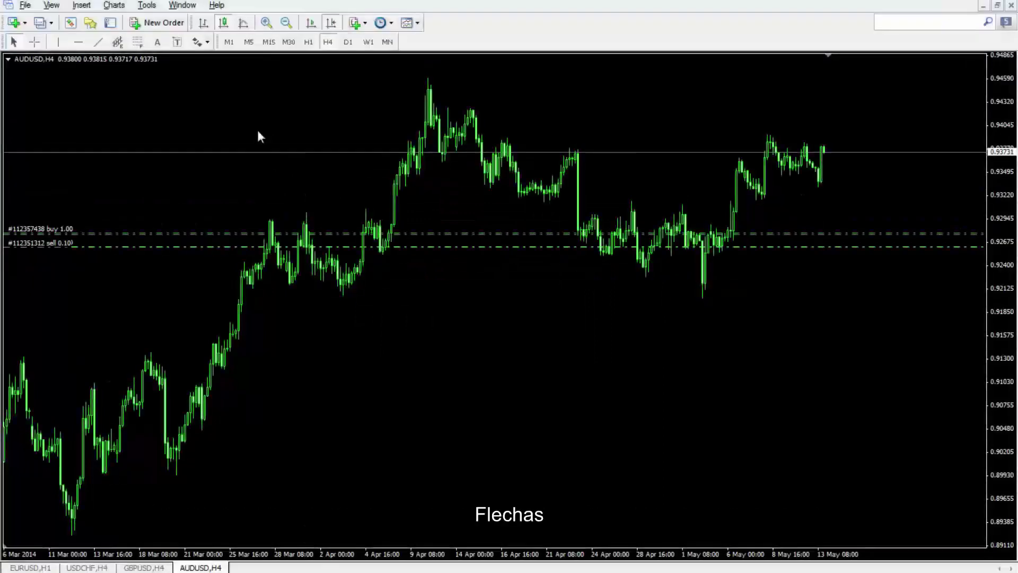
Place a Thumbs Up symbol beside the early May 2014 low on the AUDUSD chart and open its properties
left_click(201, 42)
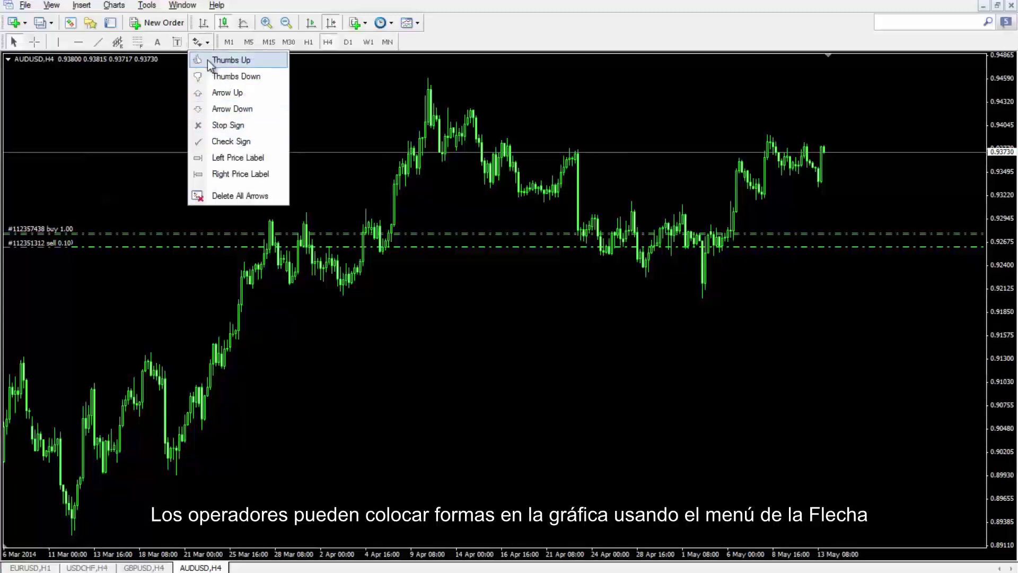
left_click(211, 60)
left_click(723, 308)
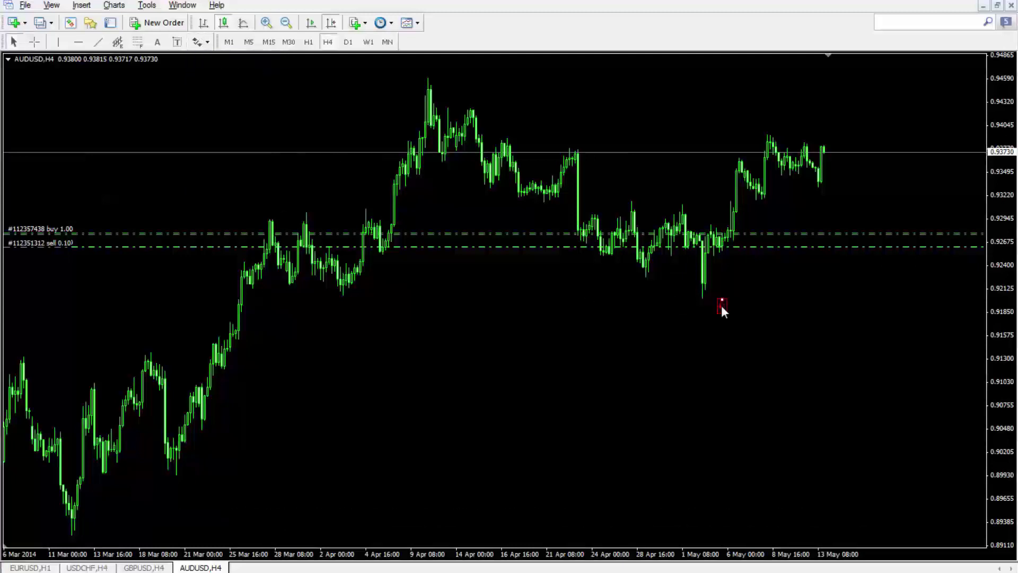
right_click(723, 310)
left_click(756, 319)
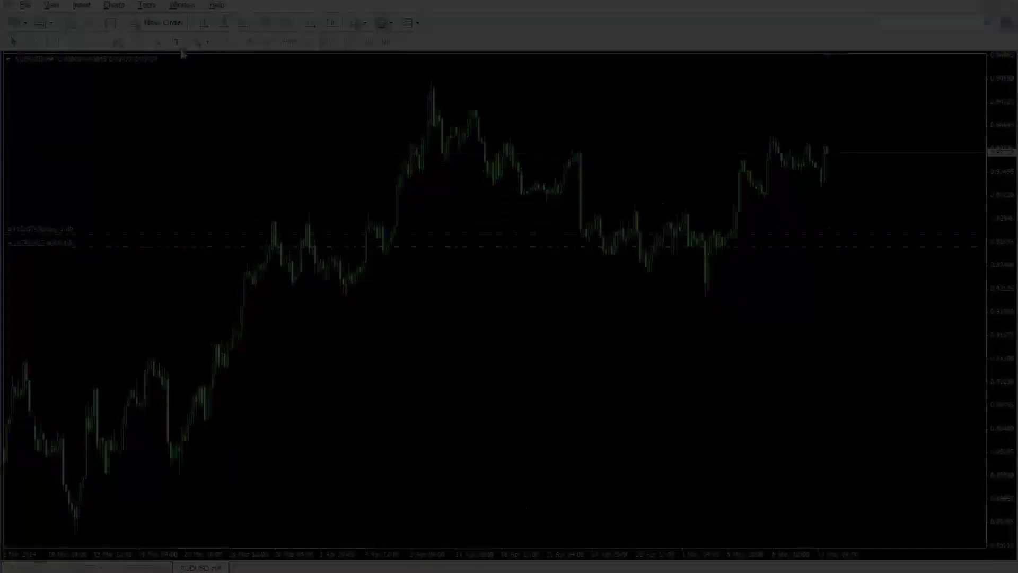
Remove Fibonacci Retracement, Text, Text label and Arrows from the Line Studies toolbar
right_click(185, 47)
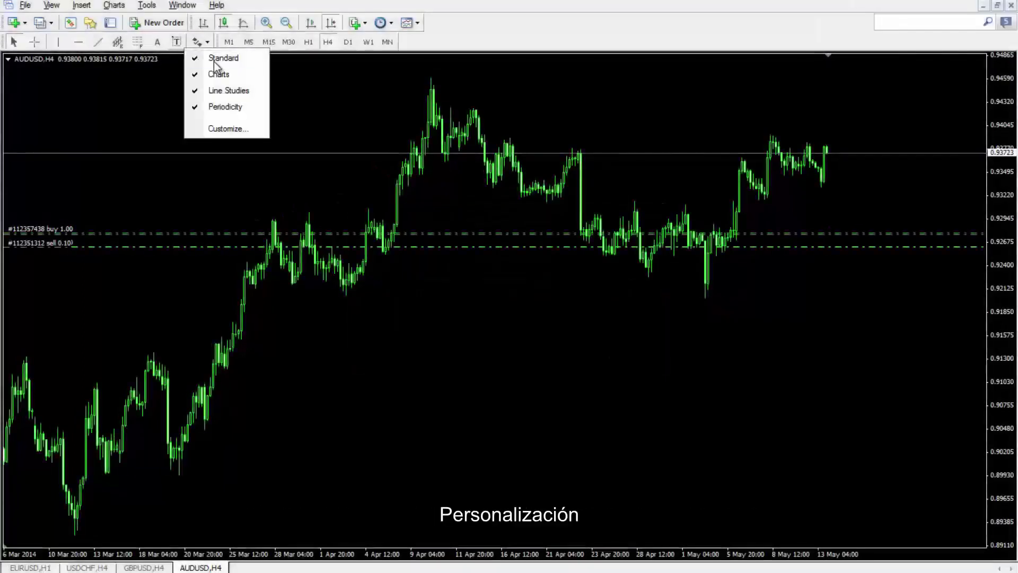
left_click(228, 133)
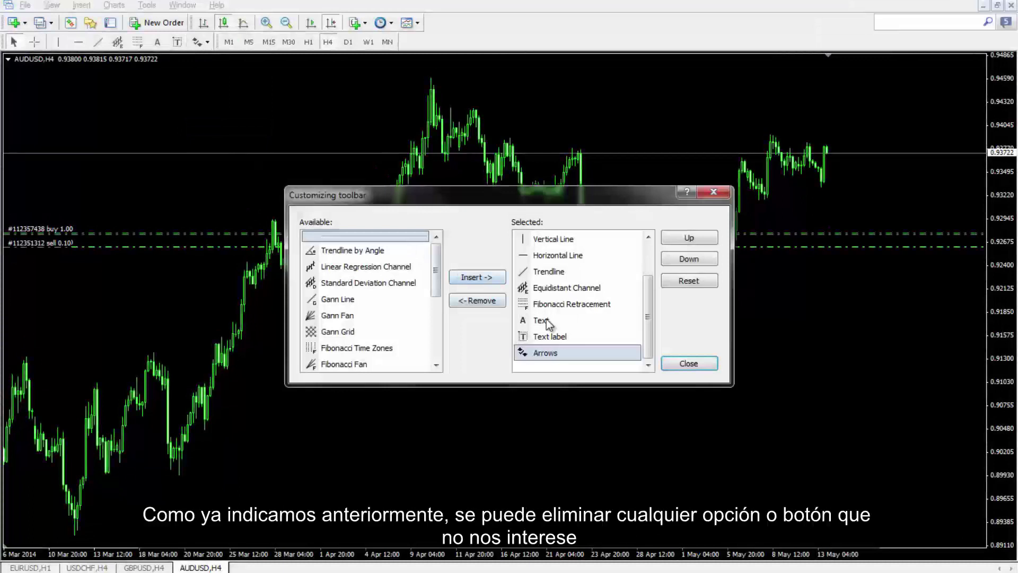
left_click(549, 297)
left_click(465, 297)
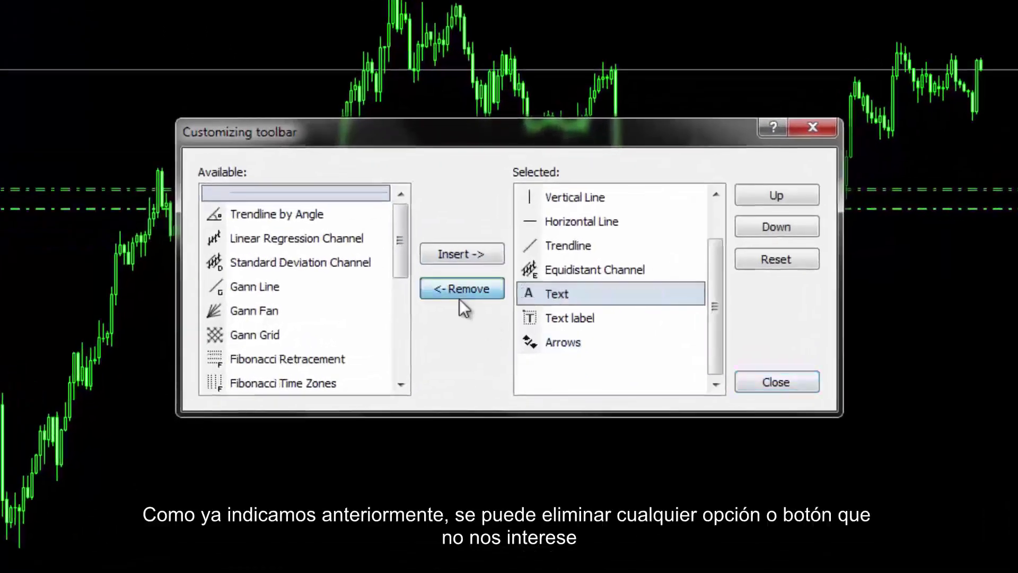
left_click(465, 296)
left_click(461, 291)
left_click(461, 291)
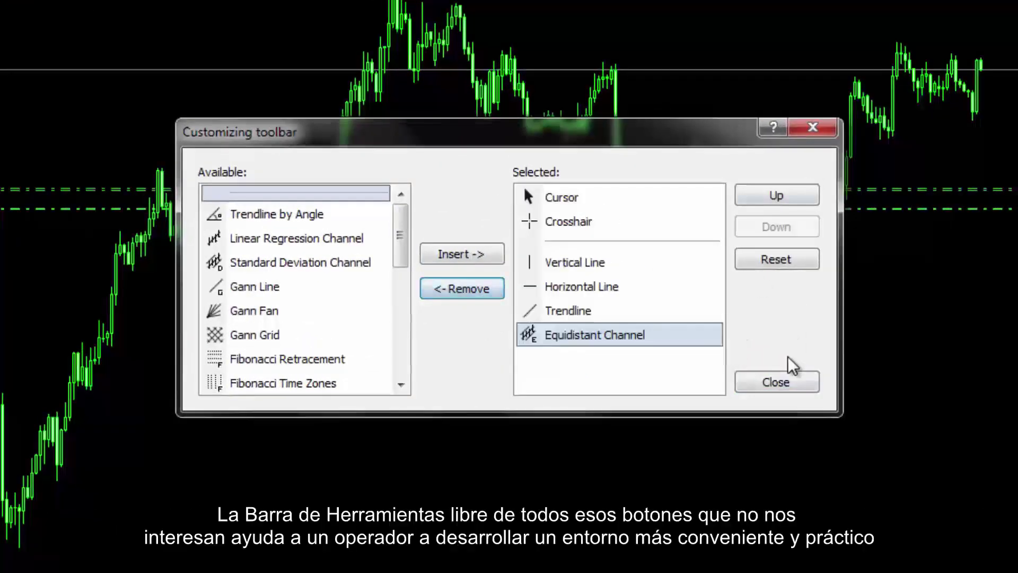
left_click(776, 382)
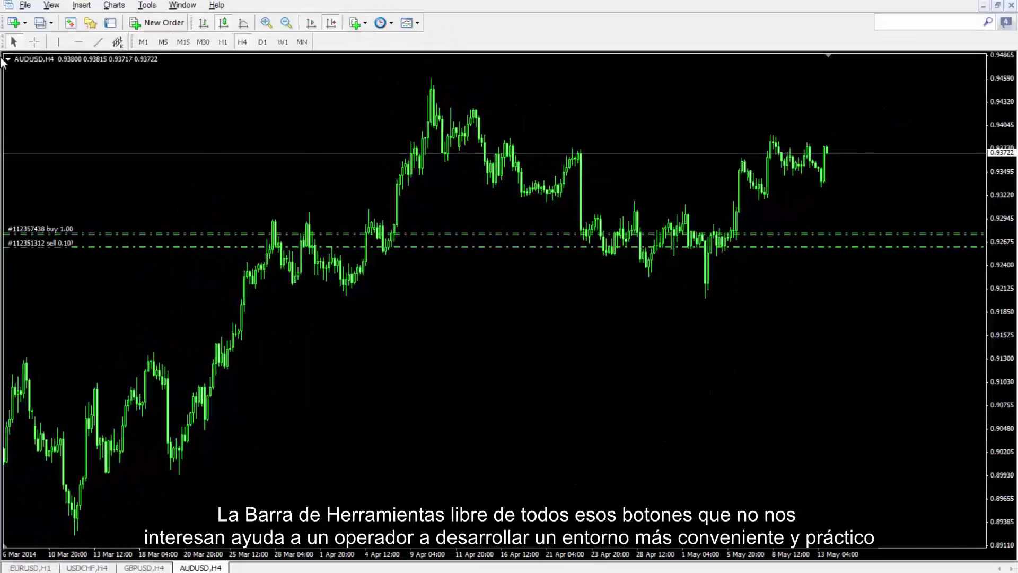
Arrange the toolbars in a single row, with Line Studies after the Charts tools and the timeframes at the end
left_click_drag(126, 44, 360, 44)
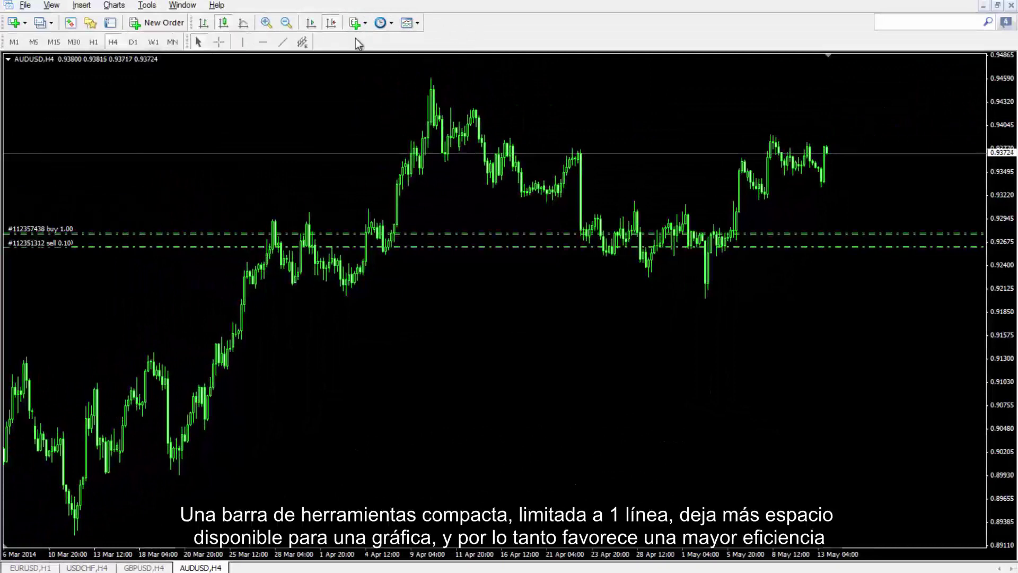
left_click_drag(297, 60, 440, 24)
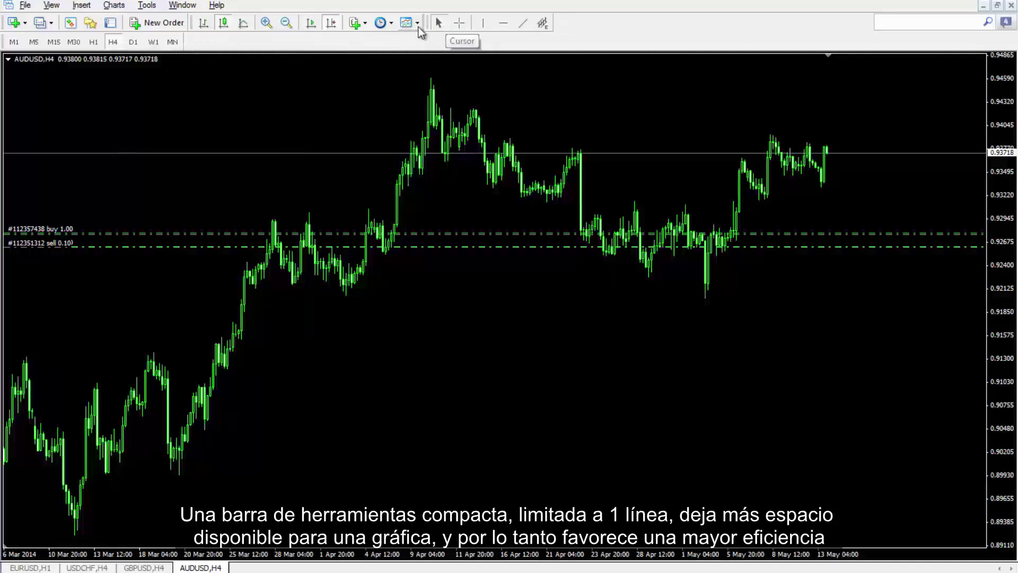
left_click_drag(558, 45, 566, 23)
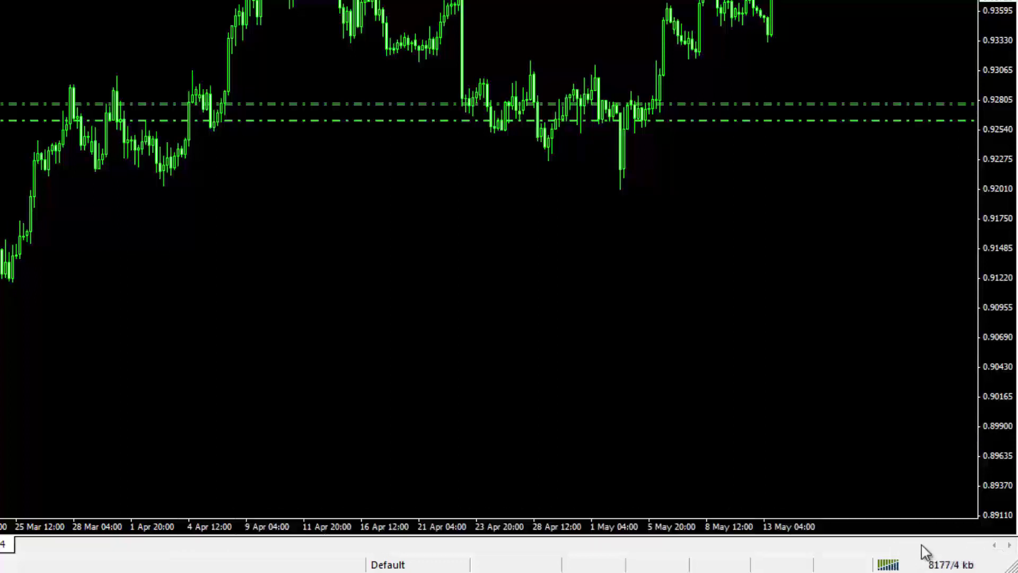
Show the Terminal window and switch the connection to the Fx - Demo01.DC11 server
key("ctrl+t")
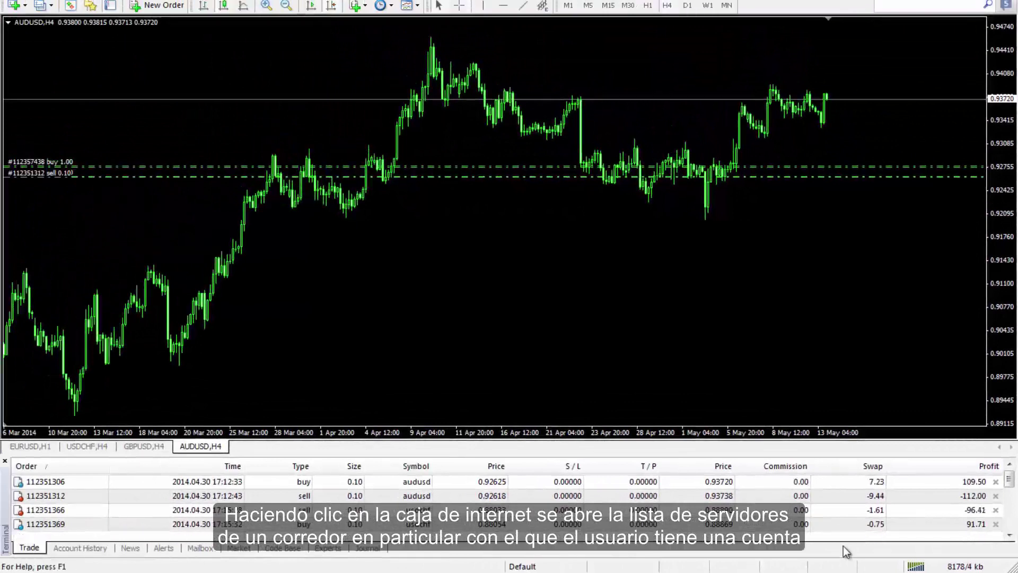
left_click(921, 567)
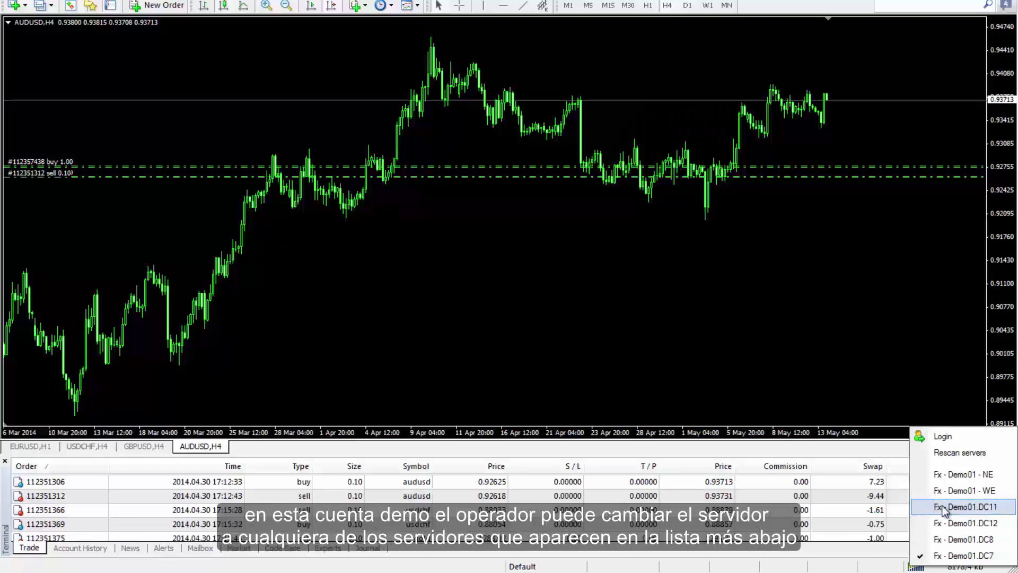
left_click(942, 509)
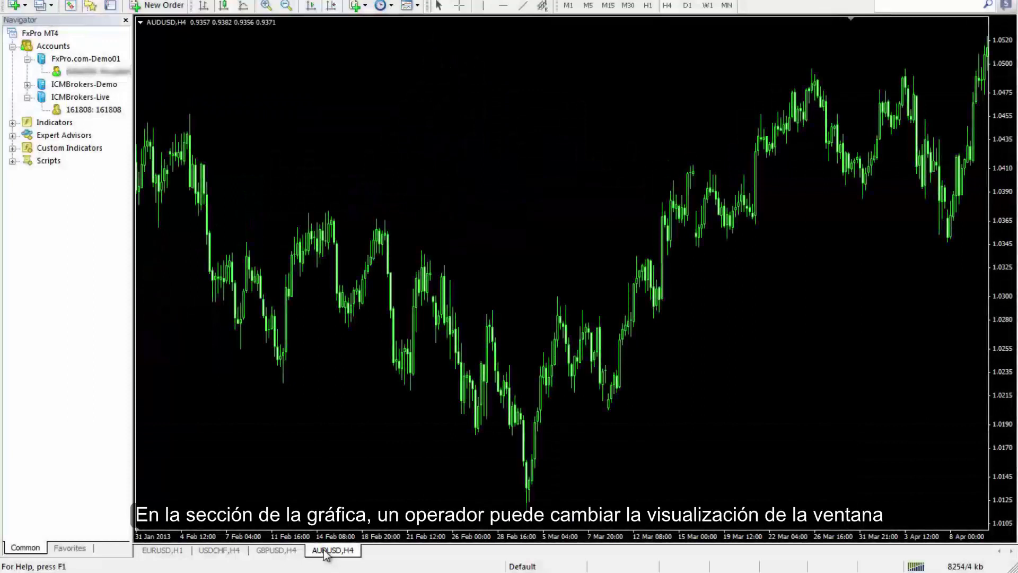
Restore the AUDUSD chart to a floating window fitted below the GBPUSD chart, and maximize it again
double_click(331, 551)
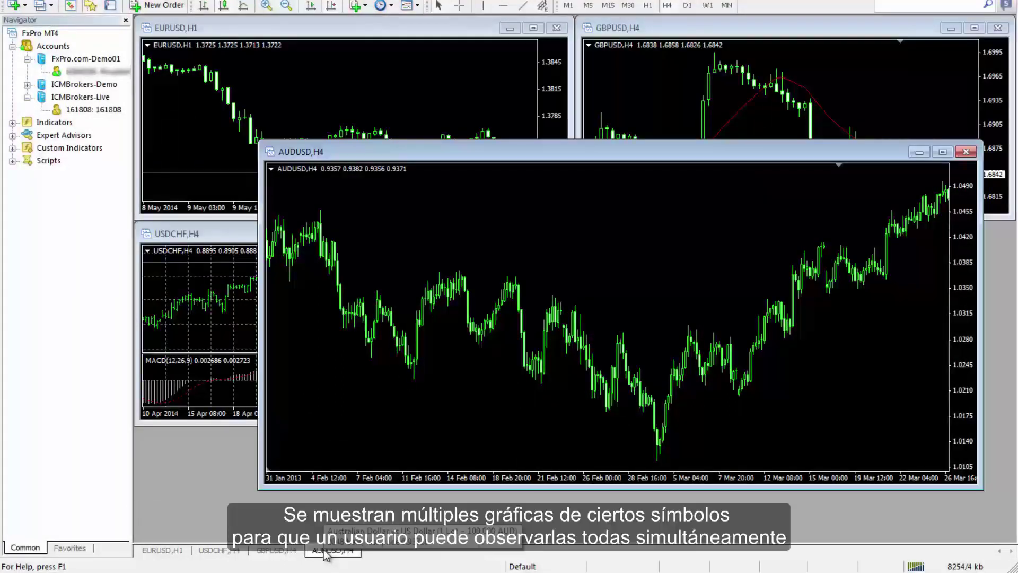
left_click_drag(415, 154, 444, 207)
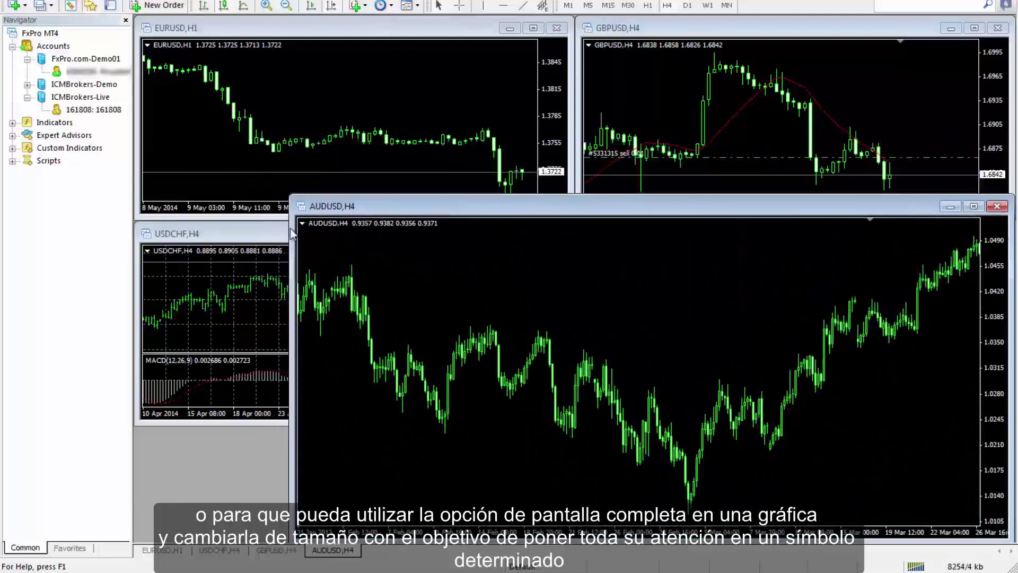
left_click_drag(291, 249, 576, 244)
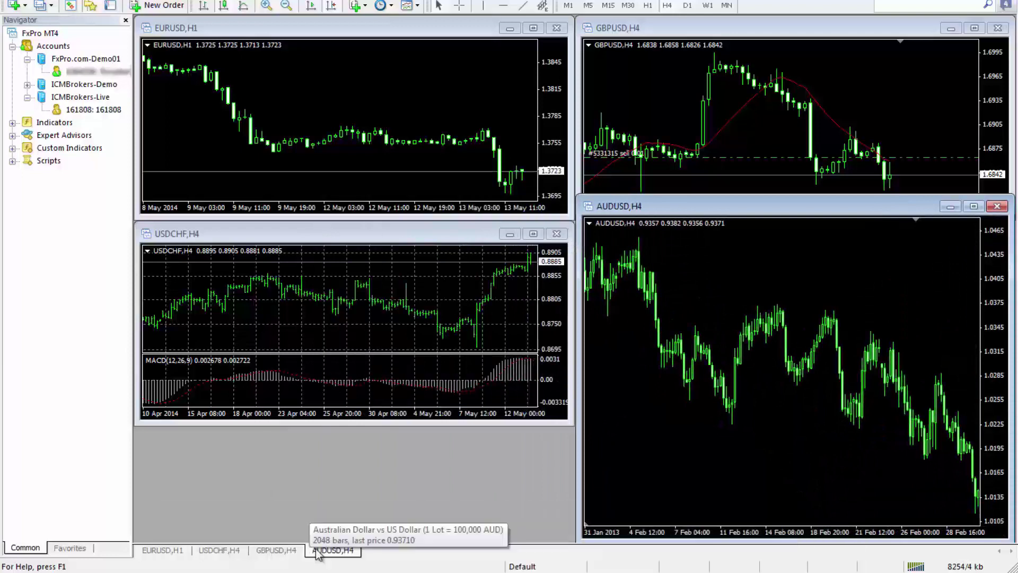
left_click(974, 206)
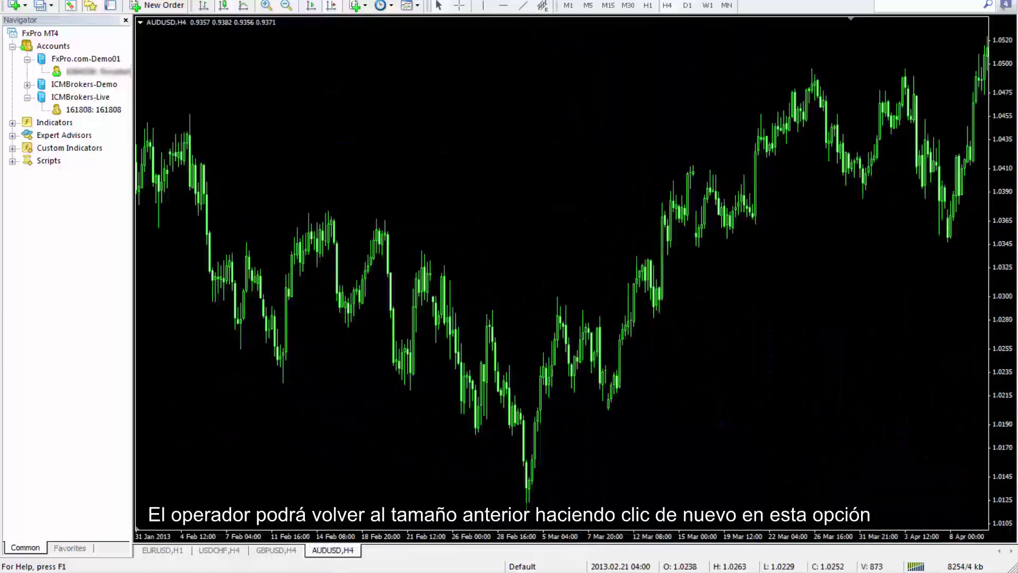
Change the symbol of the GBPUSD H4 chart to EURUSD by quick text entry
left_click(276, 551)
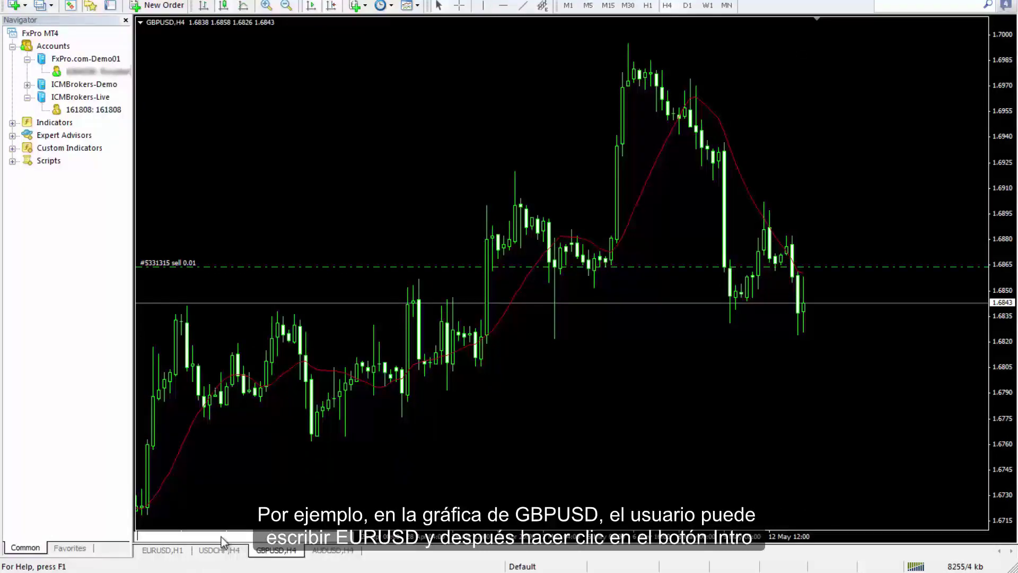
type("eurusd")
key("Return")
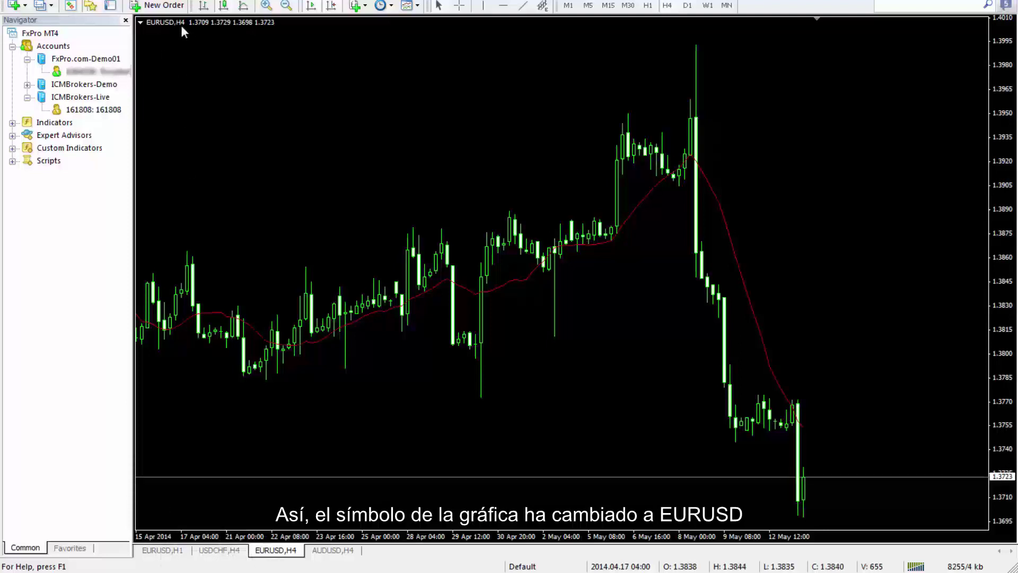
Set the chart to EURUSD with the H1 timeframe by quick text entry
type("EURUSD")
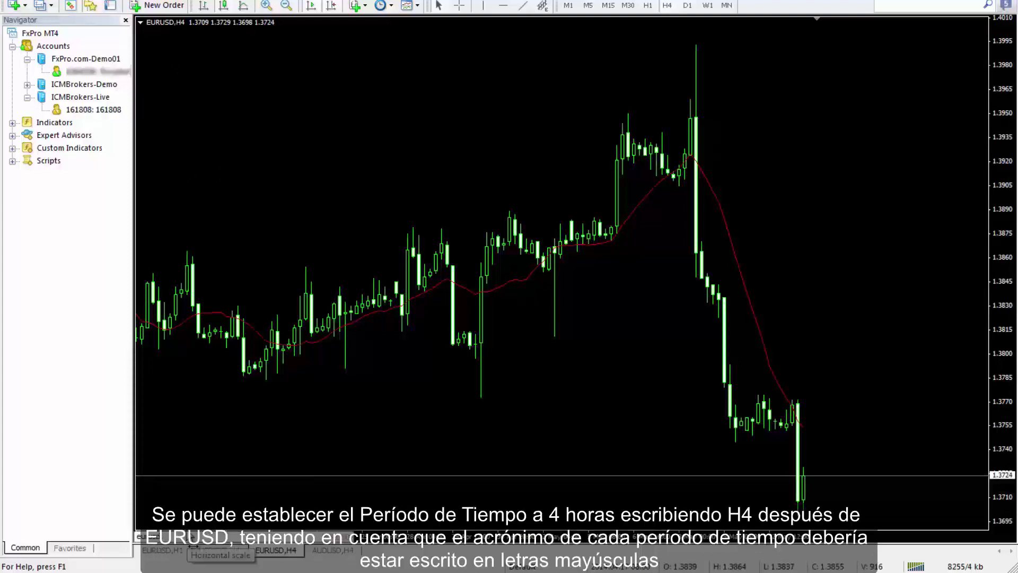
type("H")
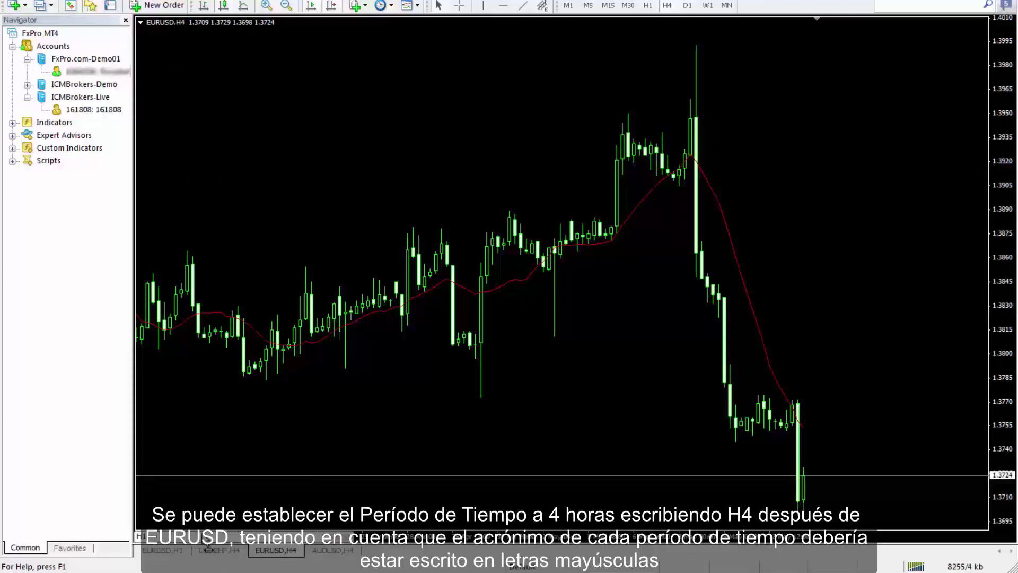
type("1")
key("Return")
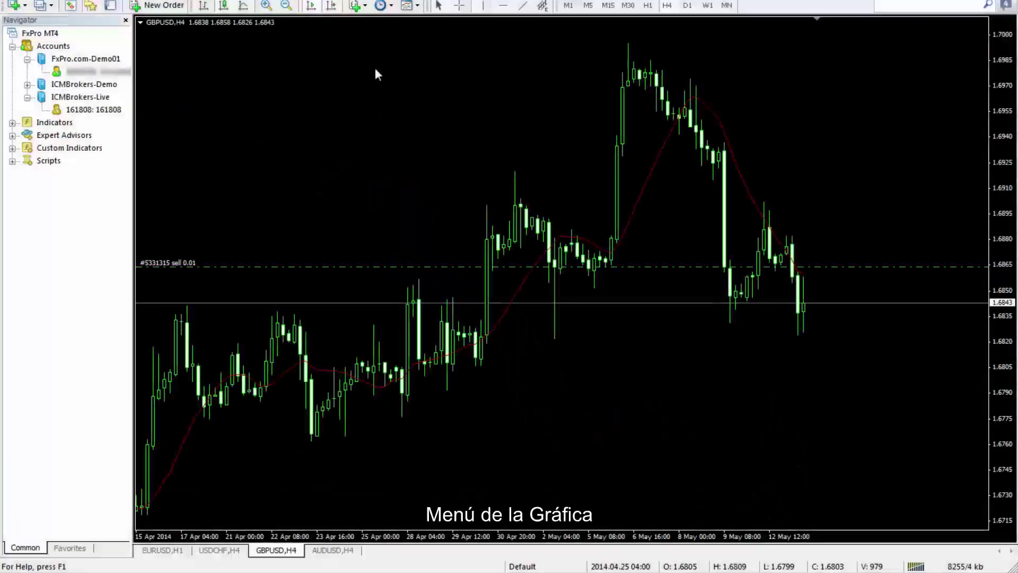
Open the new order window for GBPUSD from the chart's trading options and close it without placing an order
right_click(375, 69)
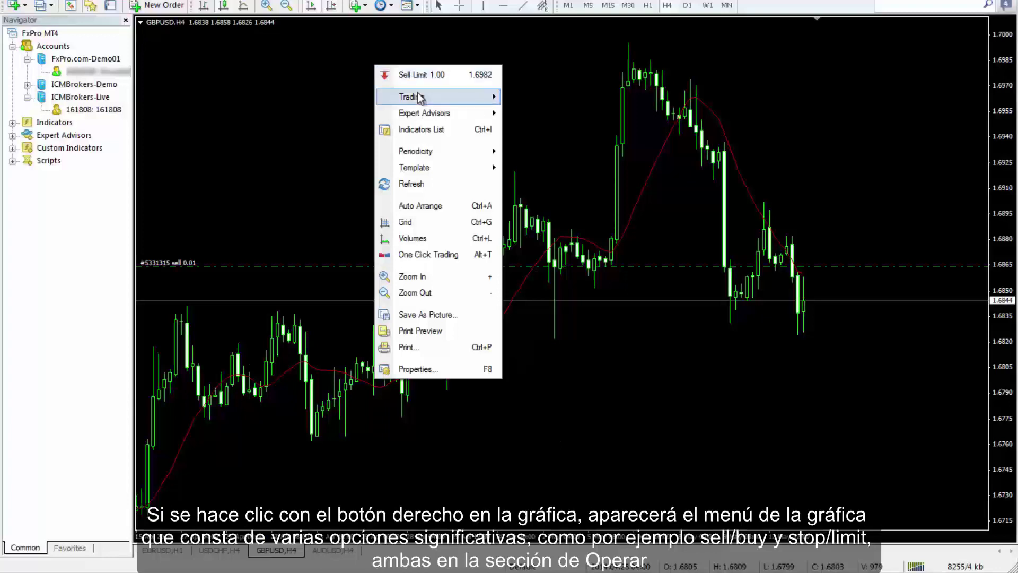
mouse_move(419, 97)
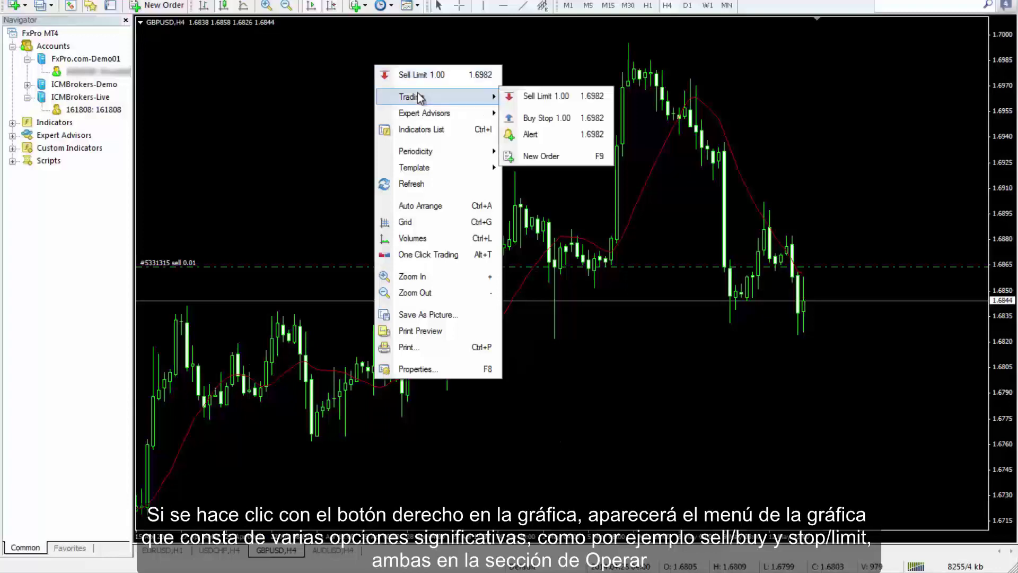
left_click(521, 159)
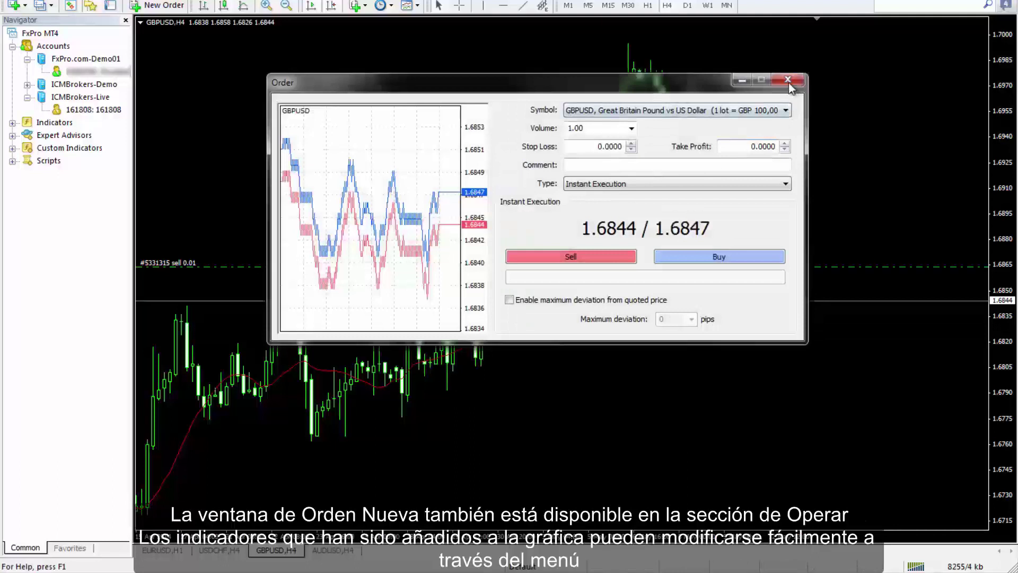
left_click(788, 82)
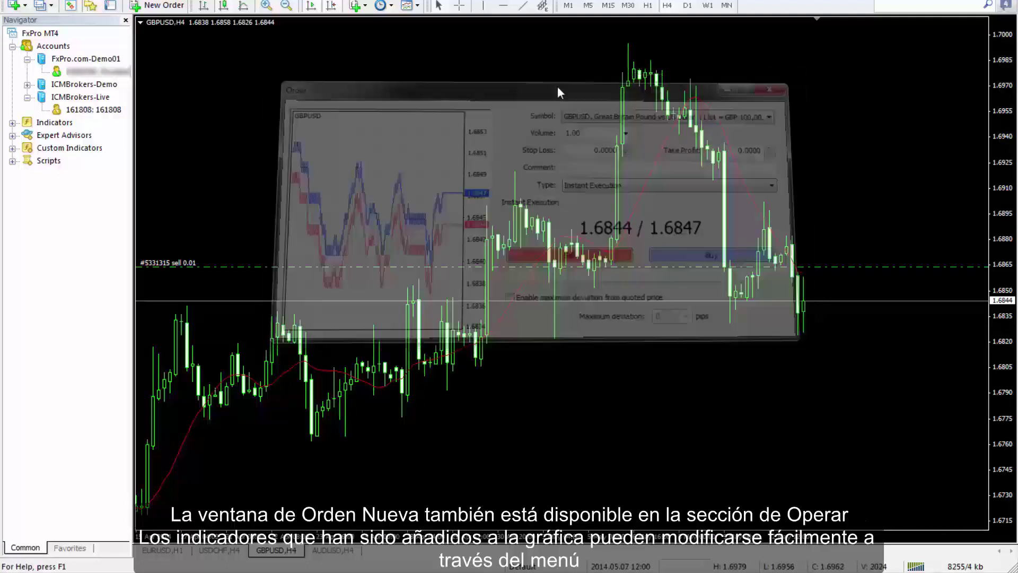
right_click(502, 93)
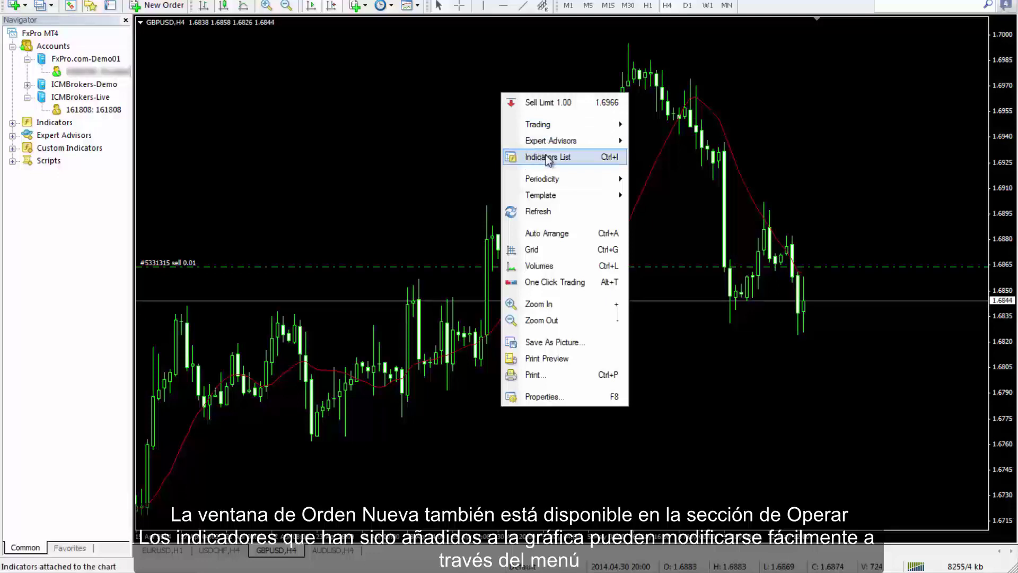
mouse_move(584, 200)
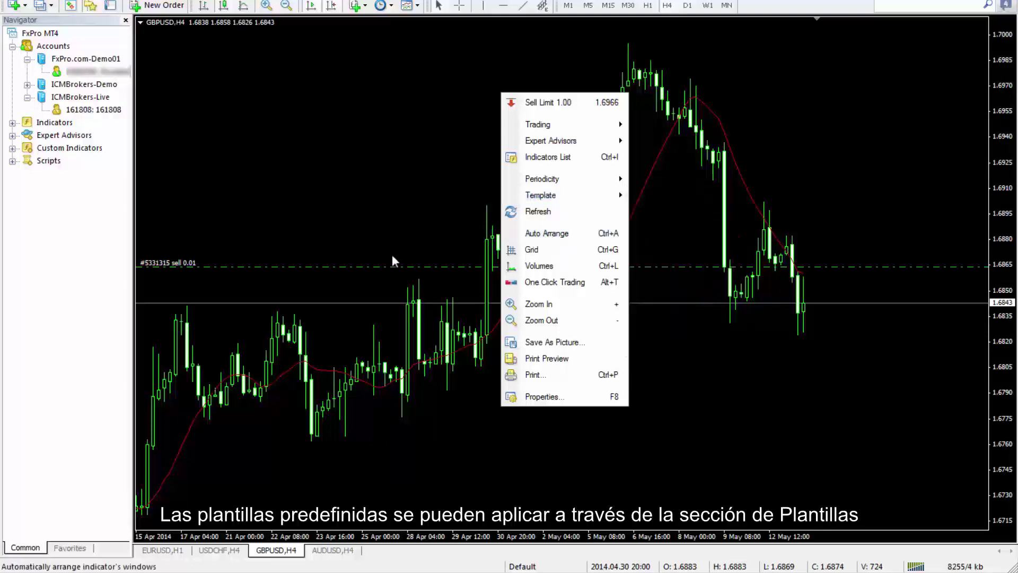
left_click(488, 223)
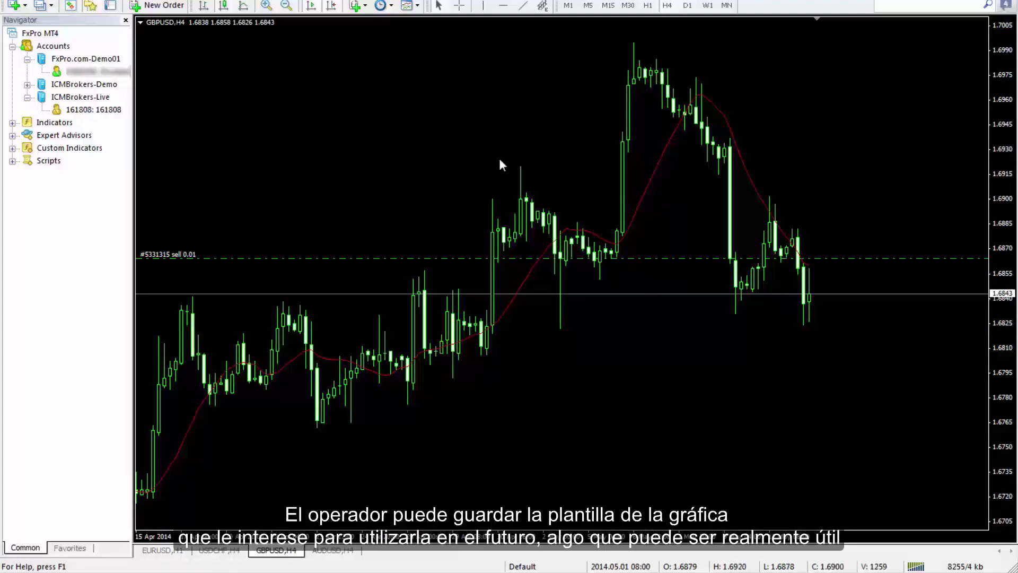
Add the Alligator indicator and Bollinger Bands with period 20 and deviations 2 to the GBPUSD H4 chart
left_click(356, 6)
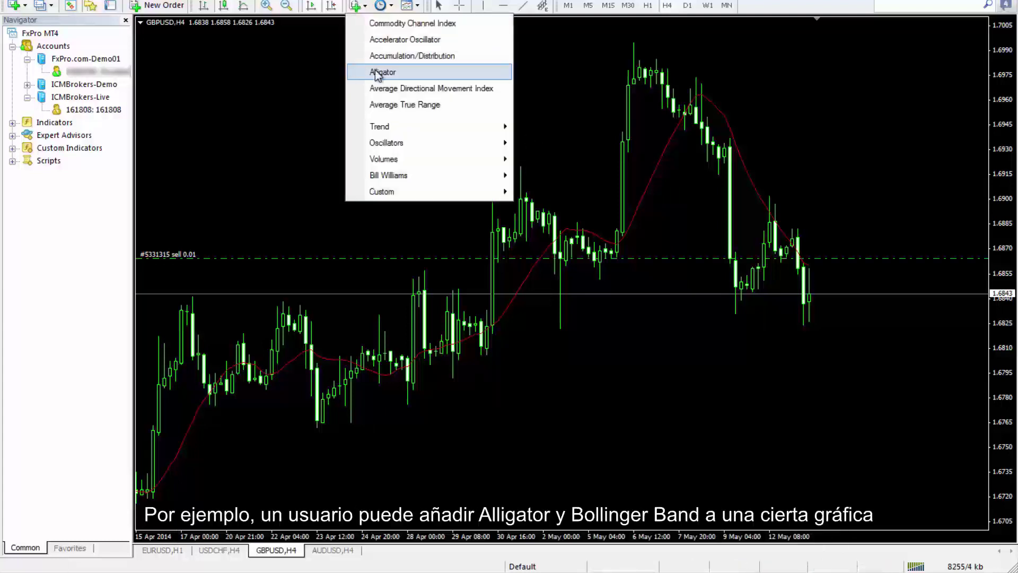
left_click(378, 73)
left_click(529, 350)
left_click(355, 6)
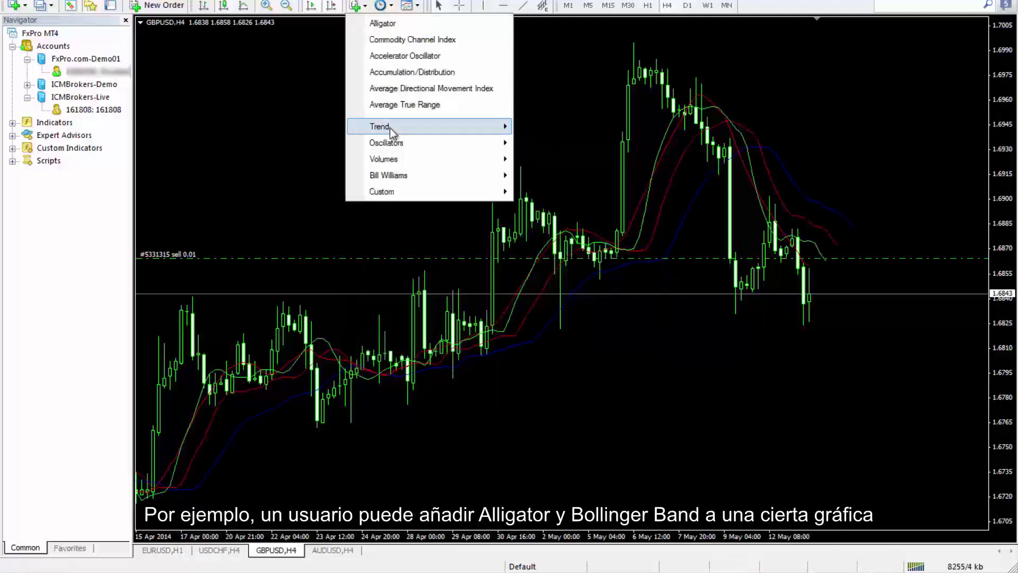
mouse_move(390, 128)
left_click(541, 159)
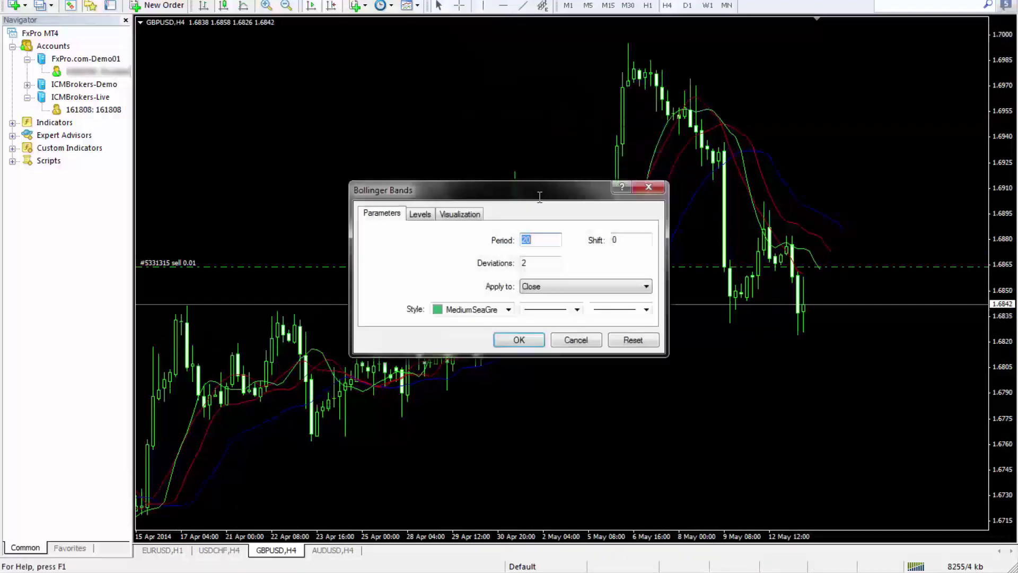
left_click(519, 340)
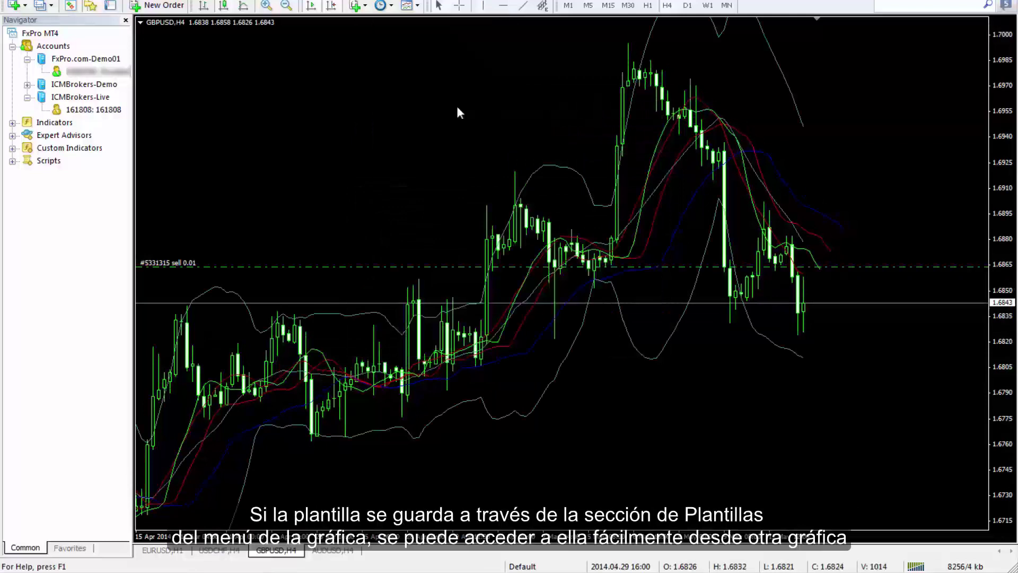
Save the GBPUSD H4 chart's layout as a template named NEW
right_click(458, 105)
mouse_move(540, 209)
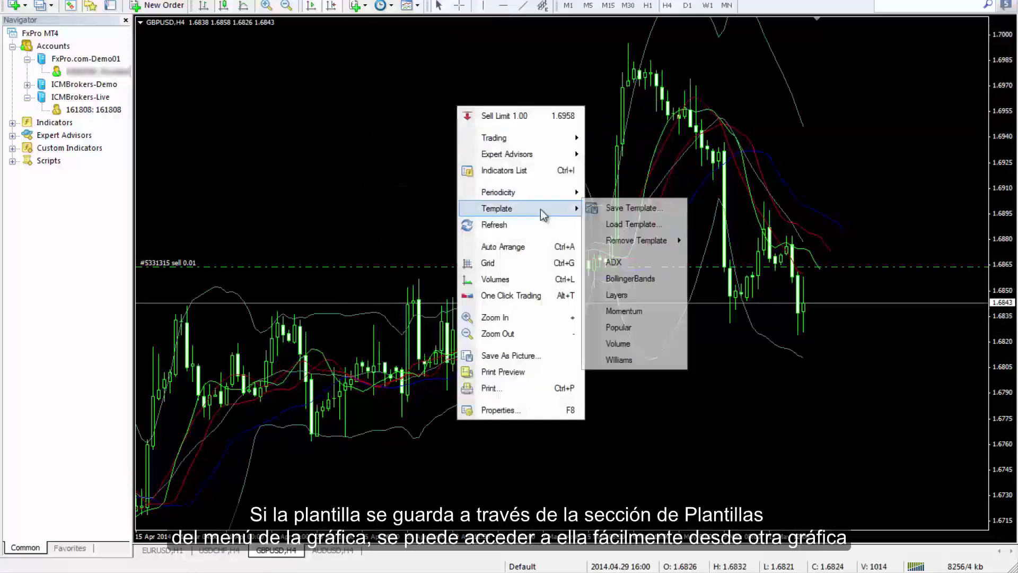
left_click(610, 209)
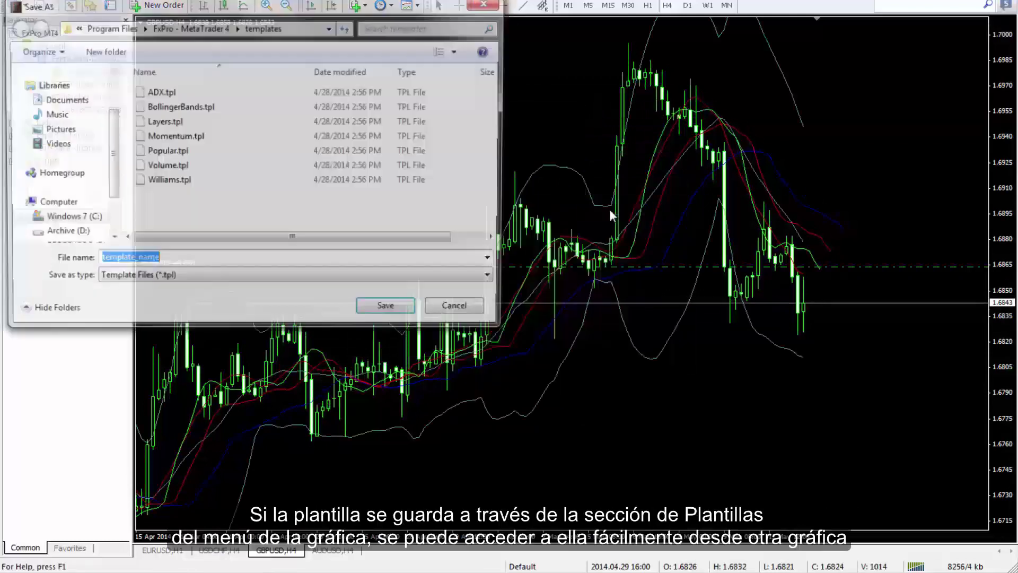
type("NEW")
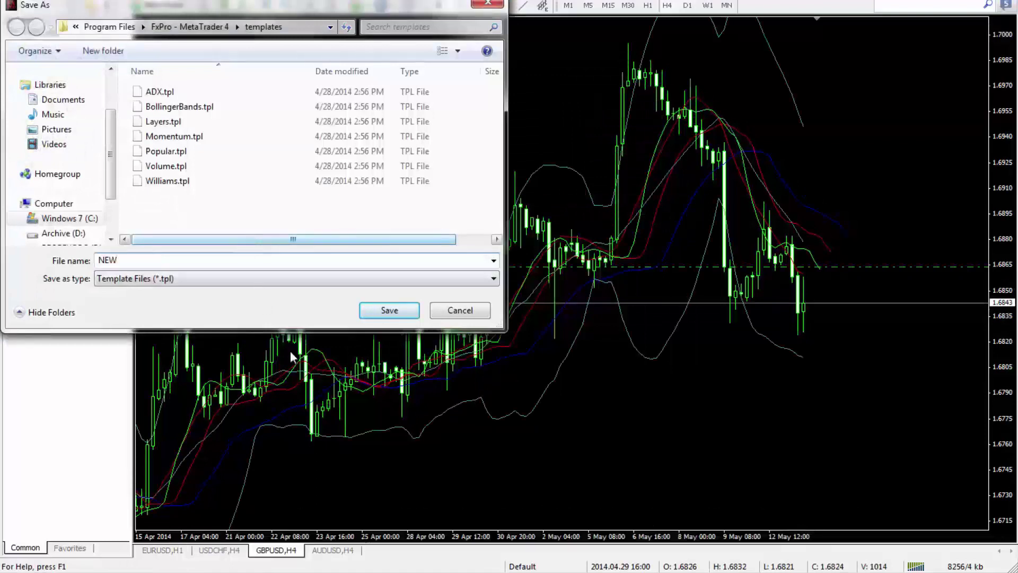
left_click(379, 313)
Apply the saved New template to the USDCHF H4 chart
left_click(223, 552)
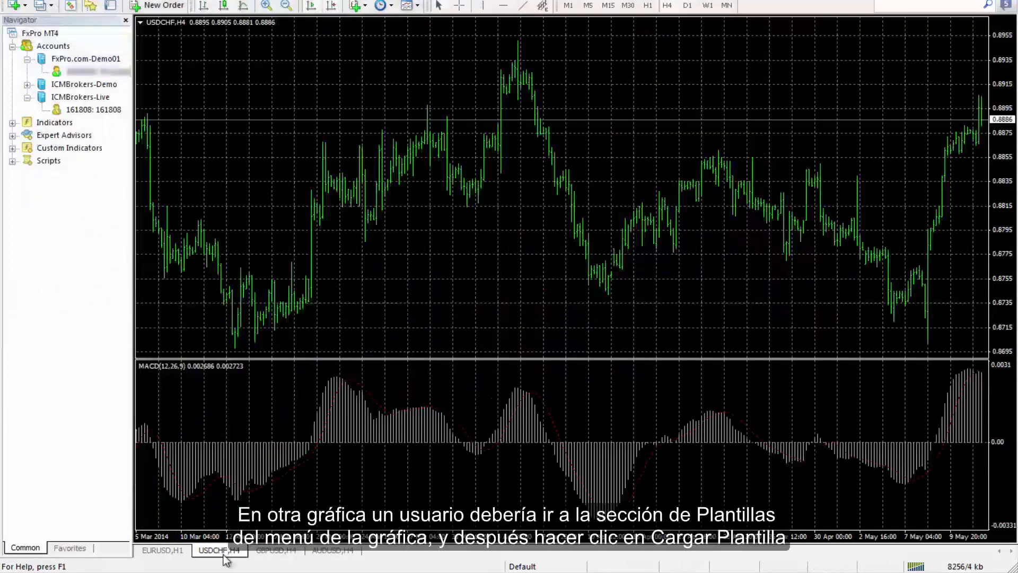
right_click(525, 136)
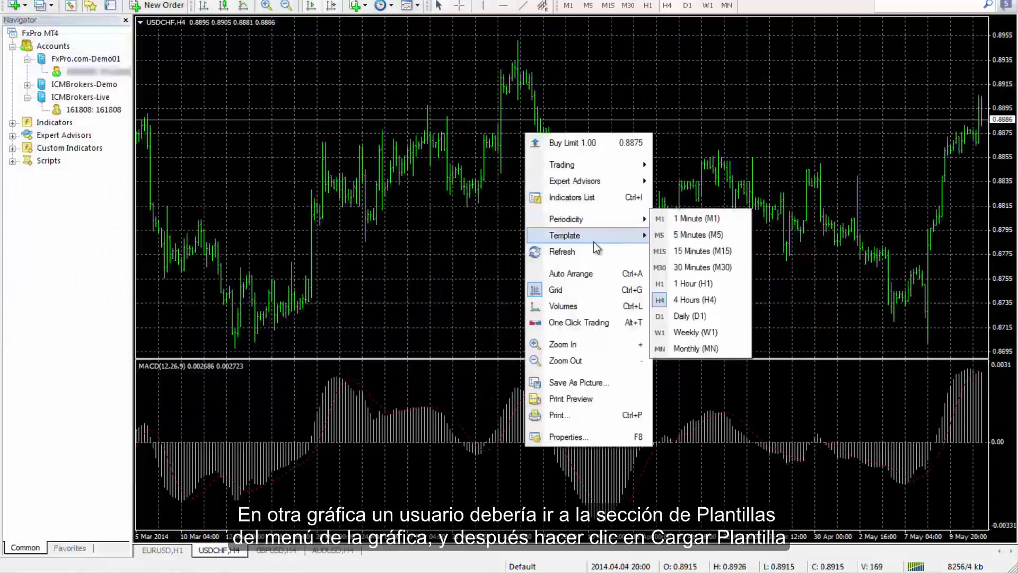
mouse_move(595, 248)
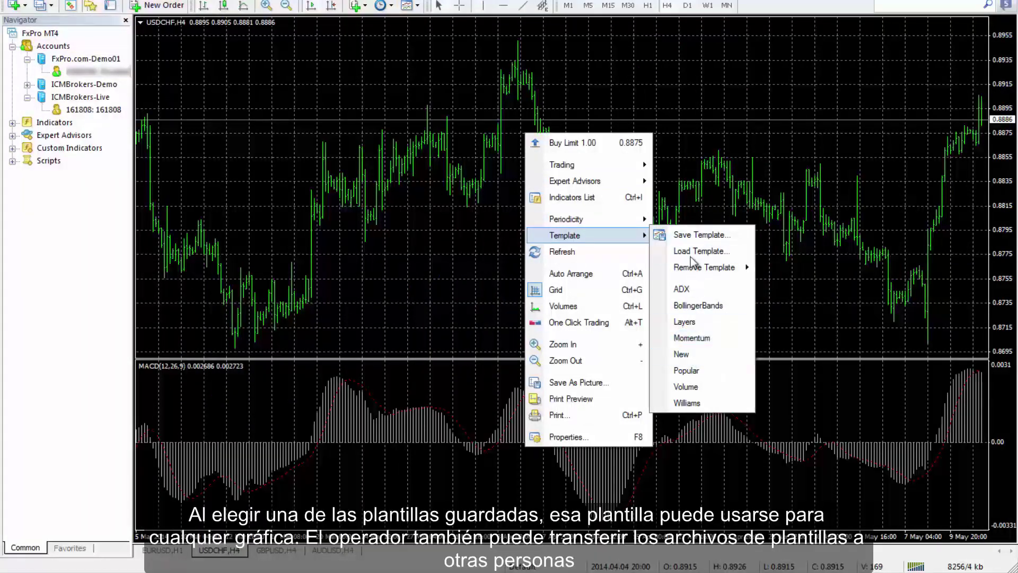
left_click(699, 350)
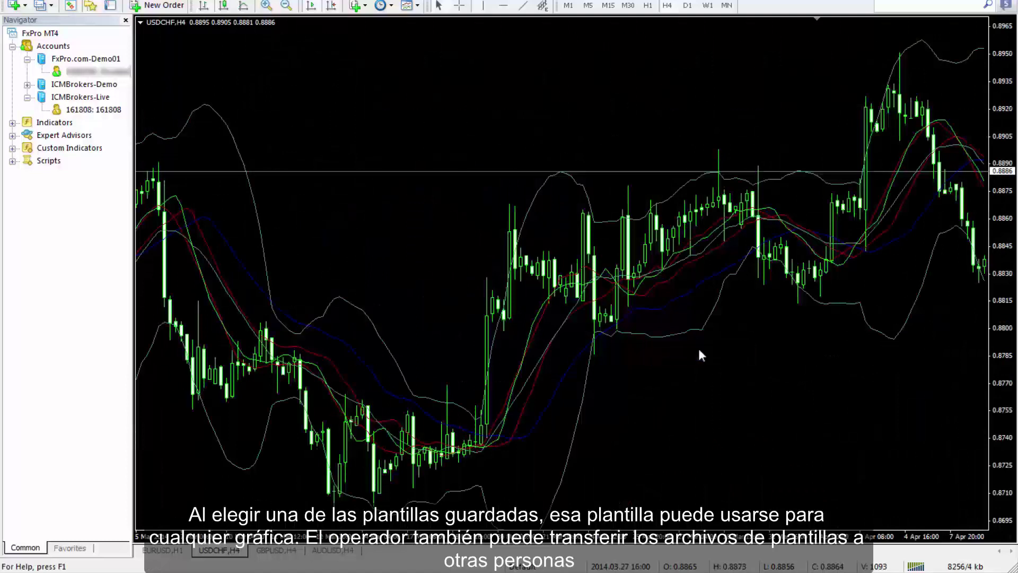
scroll(670, 218, "down", 10)
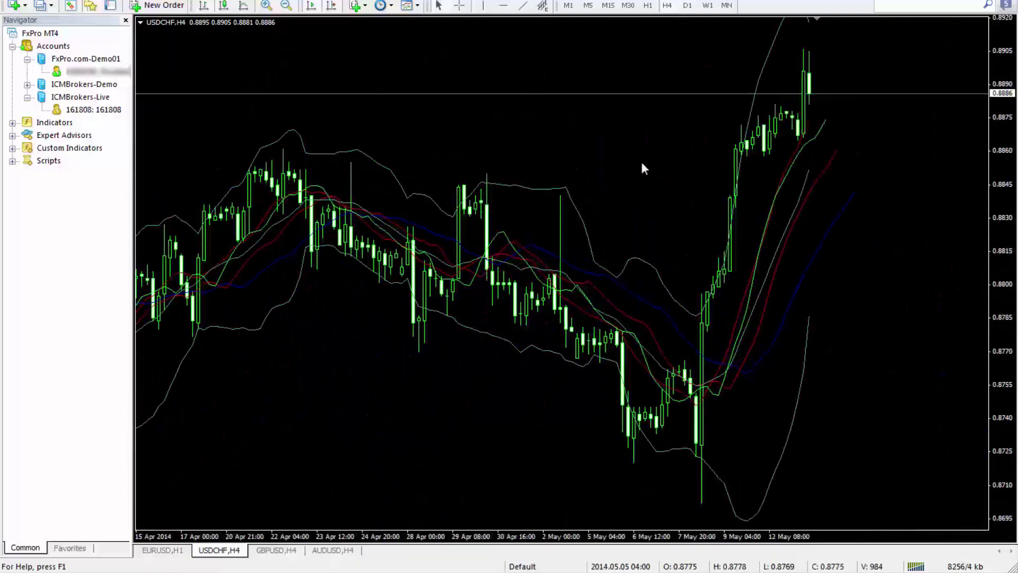
Show the grid lines on the USDCHF H4 chart and hide them again
right_click(526, 161)
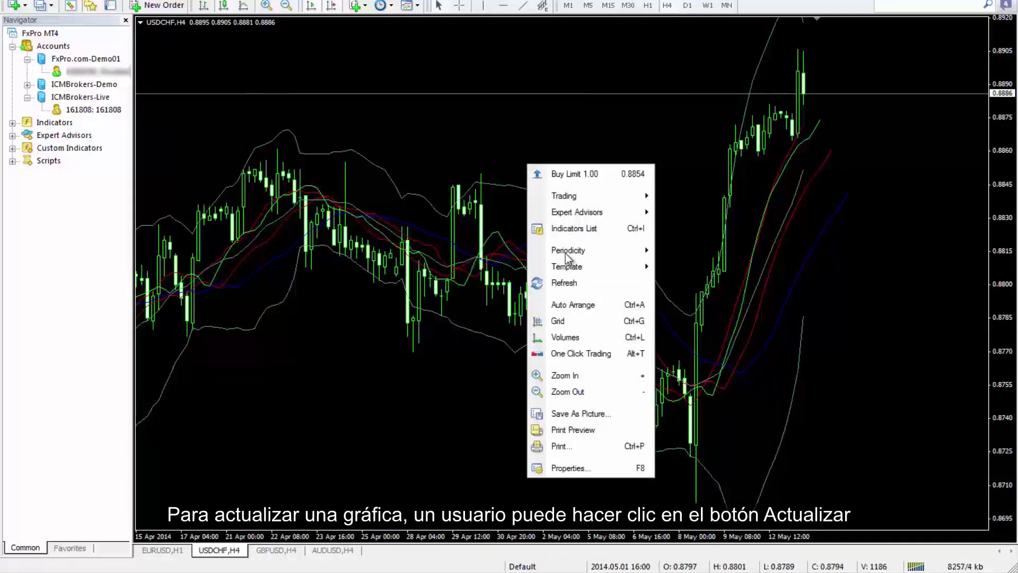
left_click(552, 321)
right_click(570, 130)
left_click(594, 284)
Display the candle volumes on the USDCHF H4 chart and hide them again
right_click(565, 123)
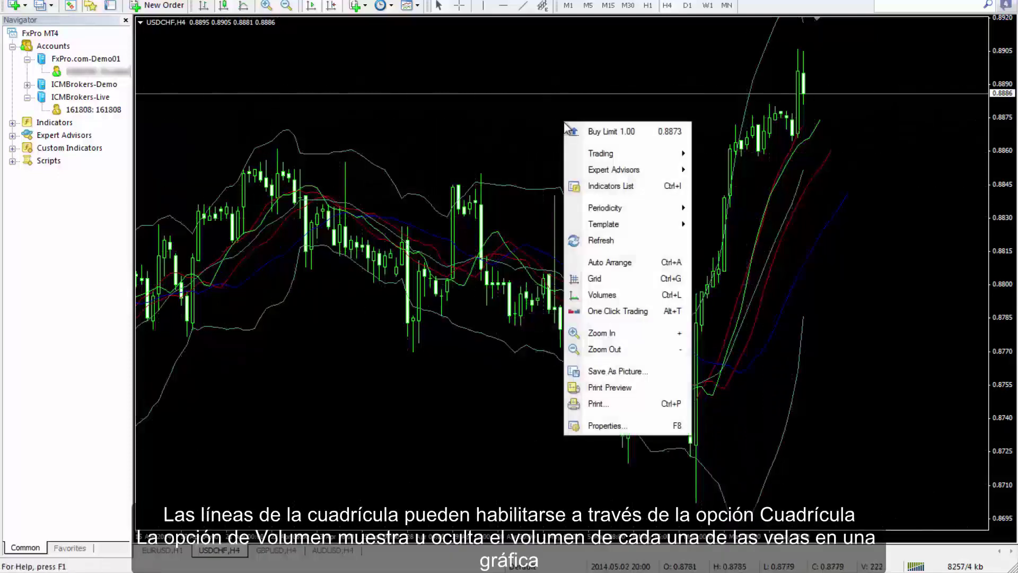
left_click(611, 296)
scroll(502, 415, "up", 5)
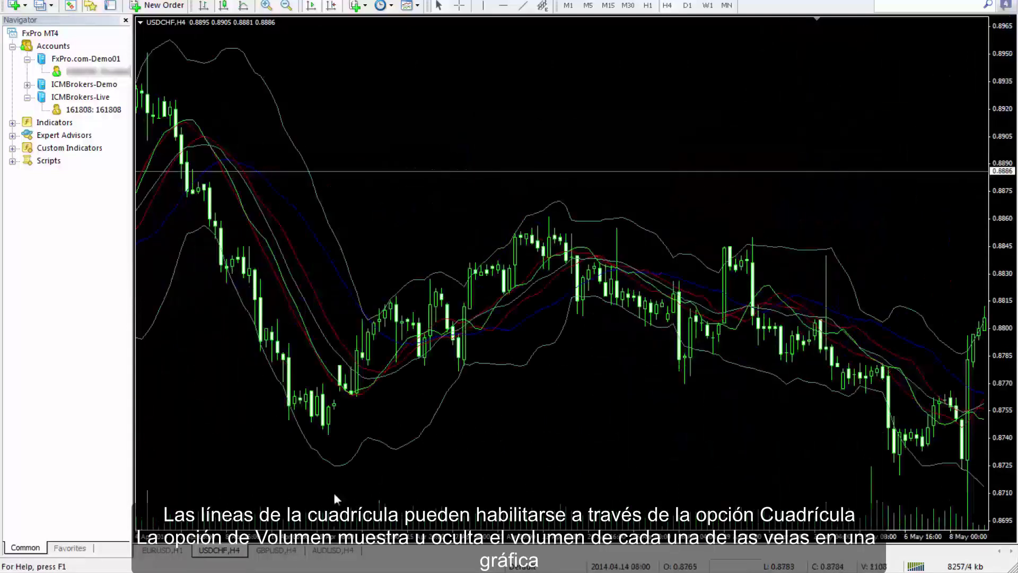
right_click(542, 130)
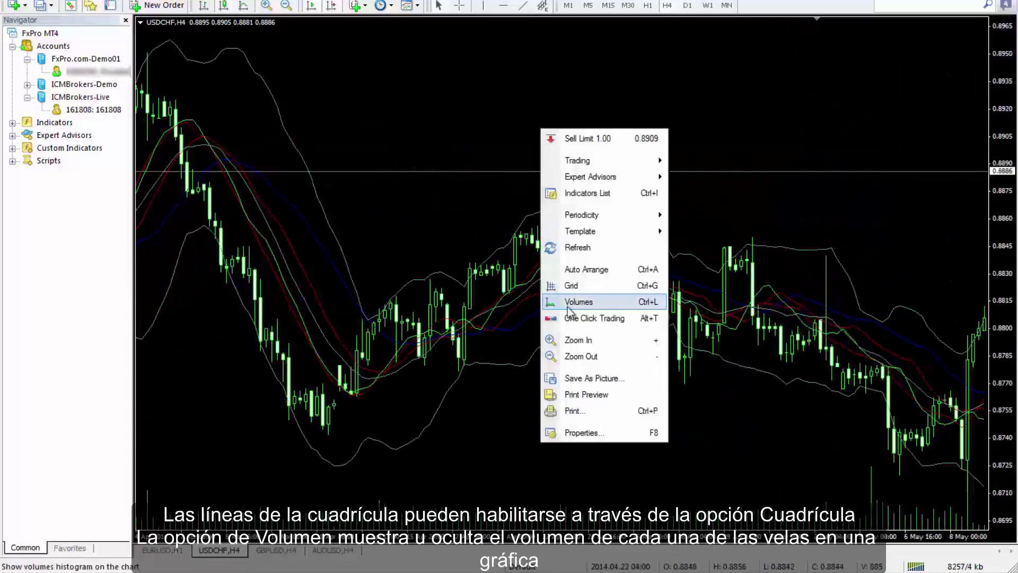
key("Escape")
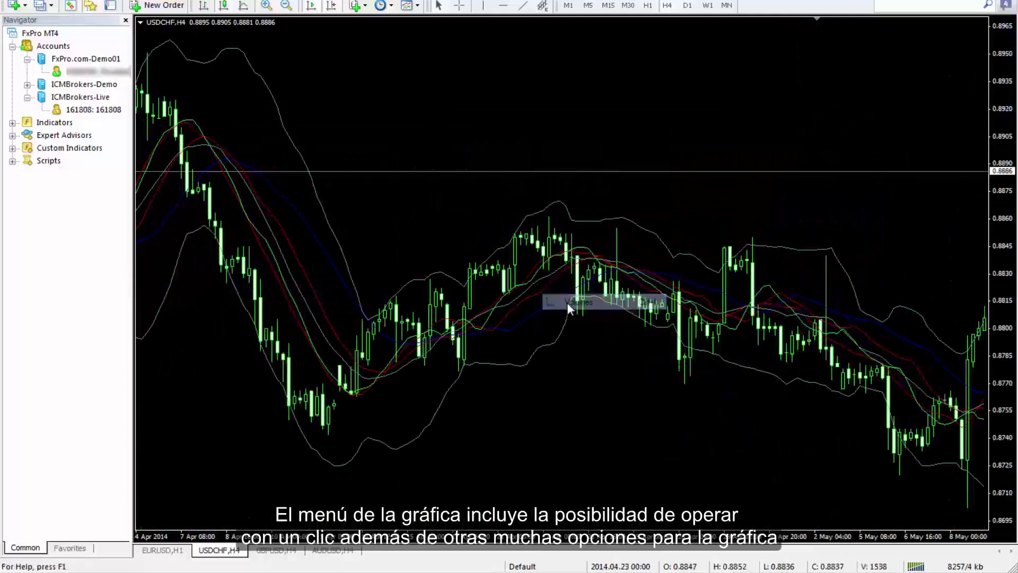
In the USDCHF chart's properties, try the Yellow On Black, Green On Black and Black On White color schemes, then return to Green On Black
right_click(559, 162)
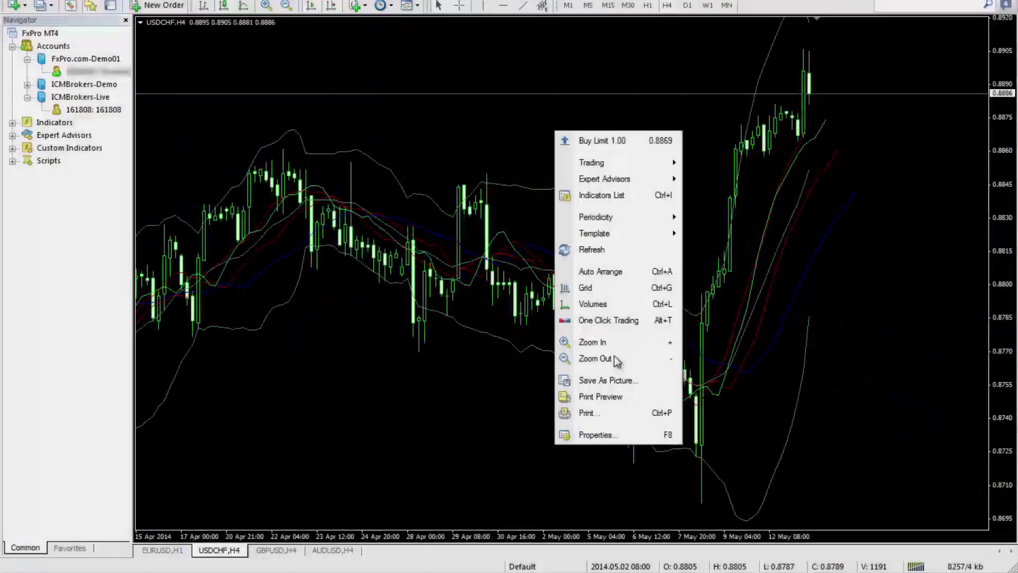
left_click(599, 435)
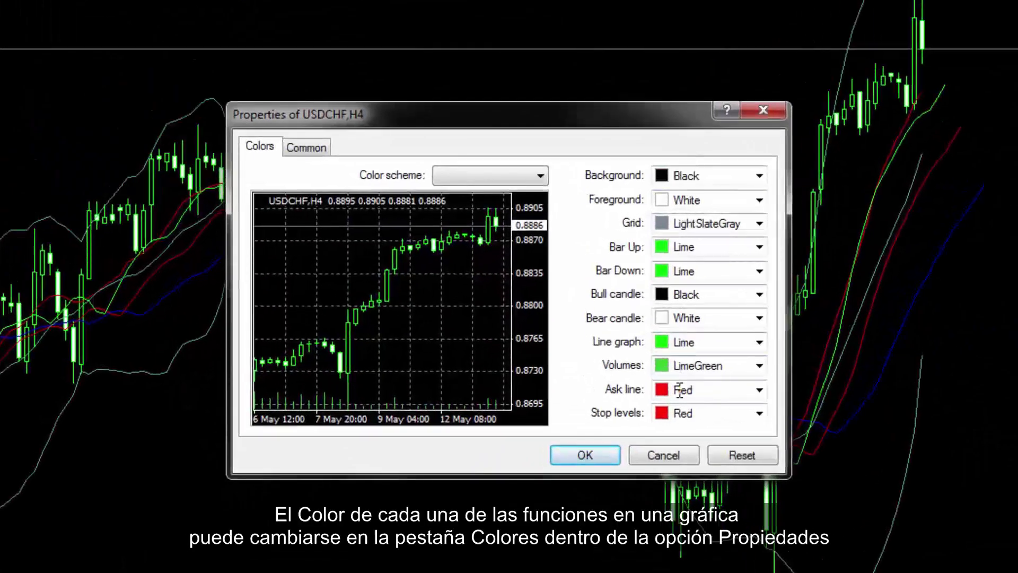
left_click(466, 174)
left_click(474, 192)
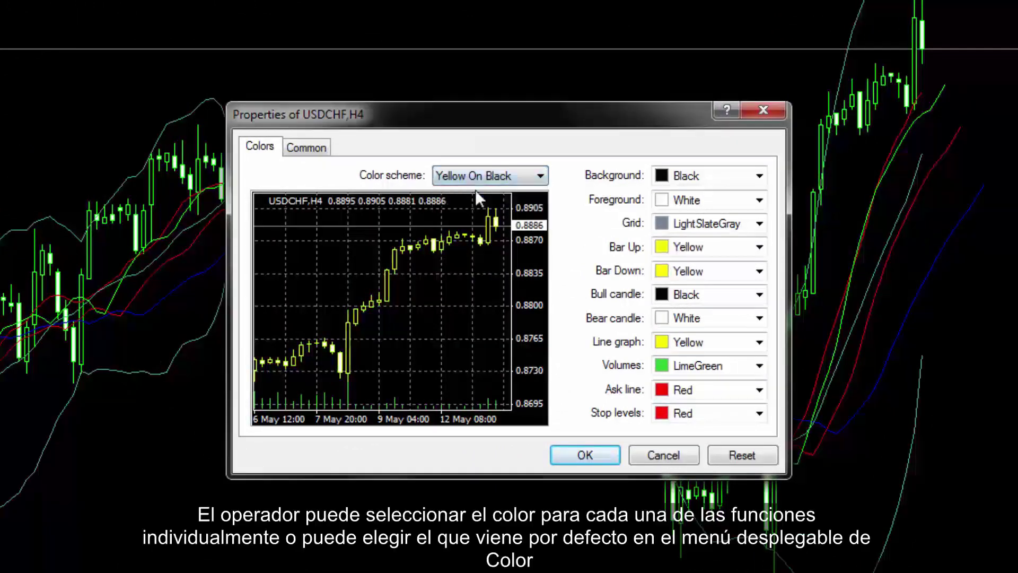
left_click(484, 175)
left_click(479, 206)
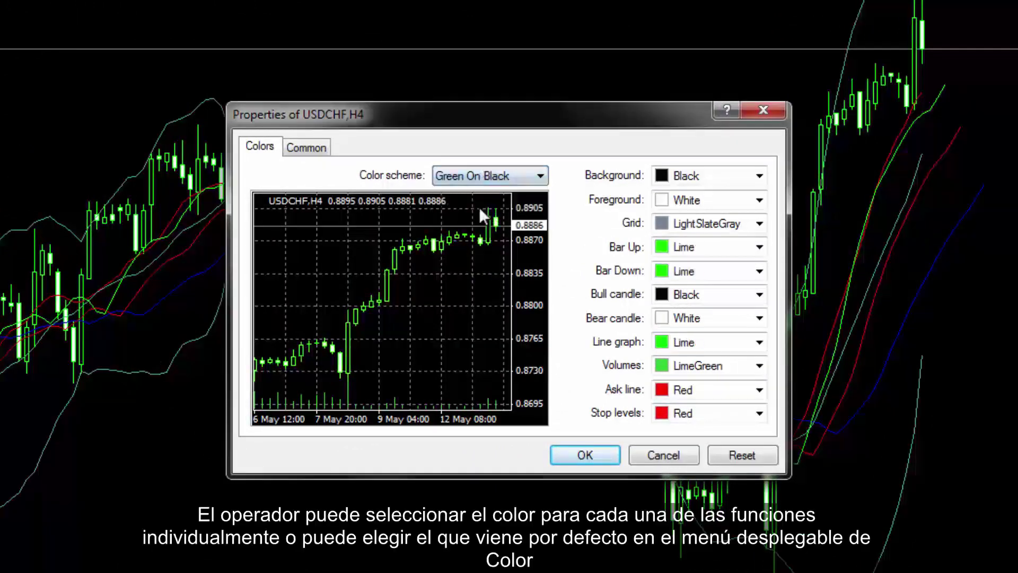
left_click(480, 175)
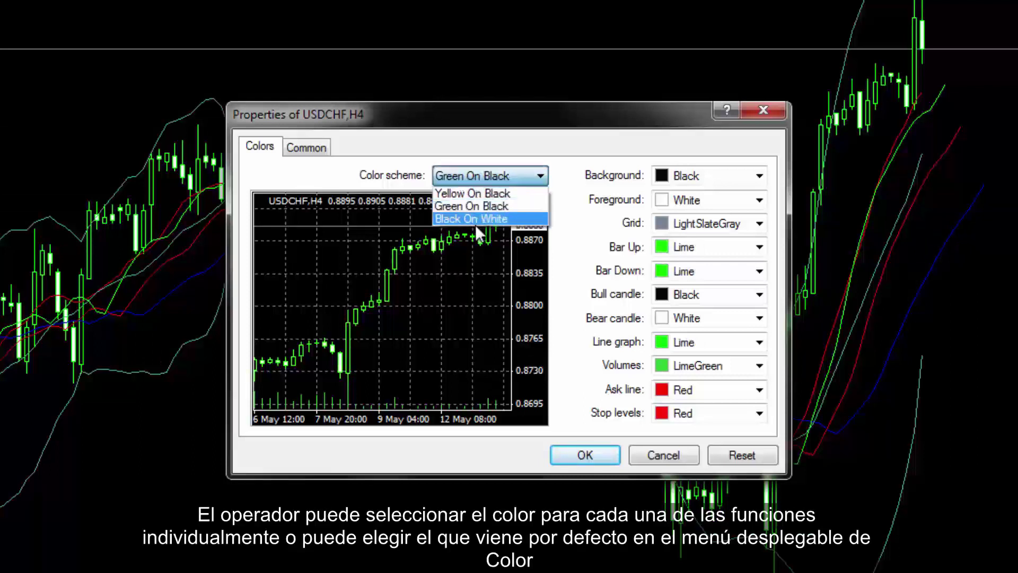
left_click(480, 219)
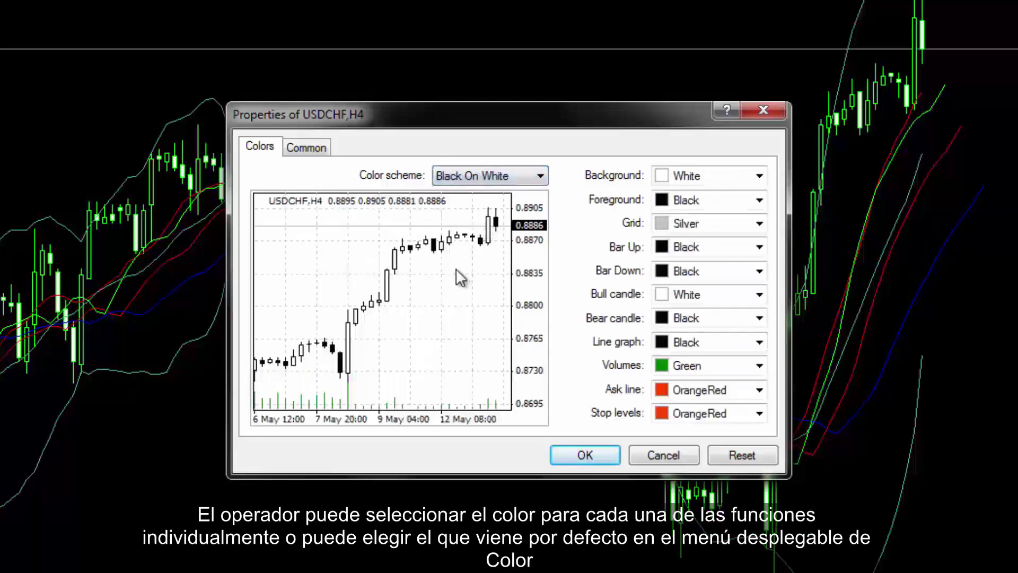
left_click(486, 175)
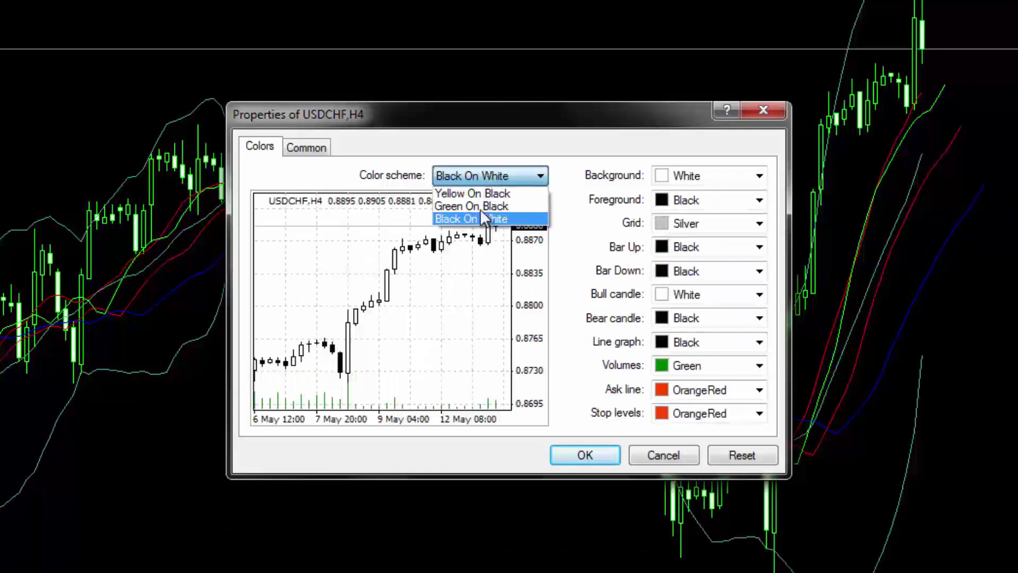
left_click(480, 207)
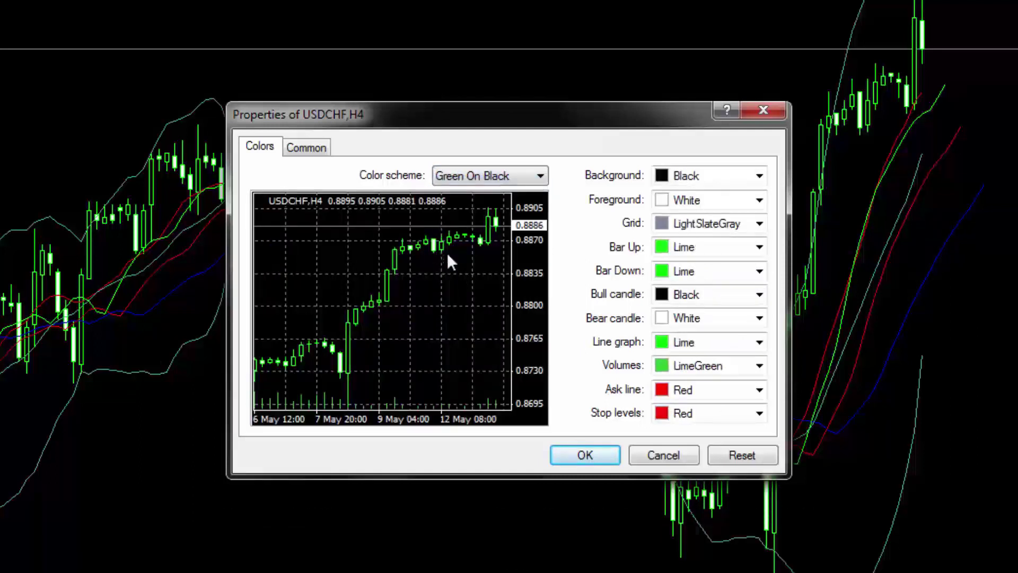
Open the common settings in the USDCHF H4 chart's properties
left_click(291, 142)
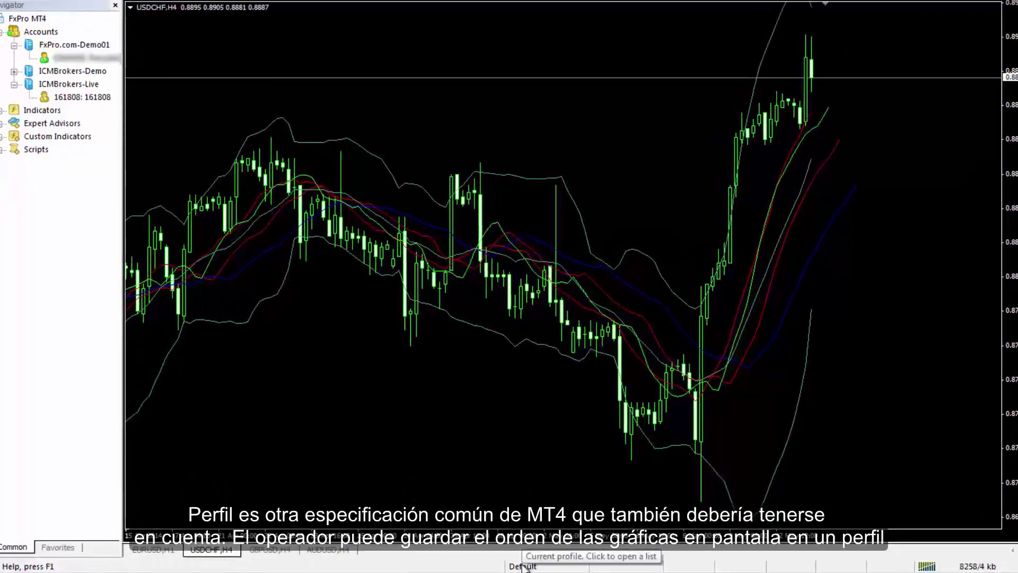
Load the saved British Pound profile and maximize its GBPUSD H4 chart
left_click(521, 567)
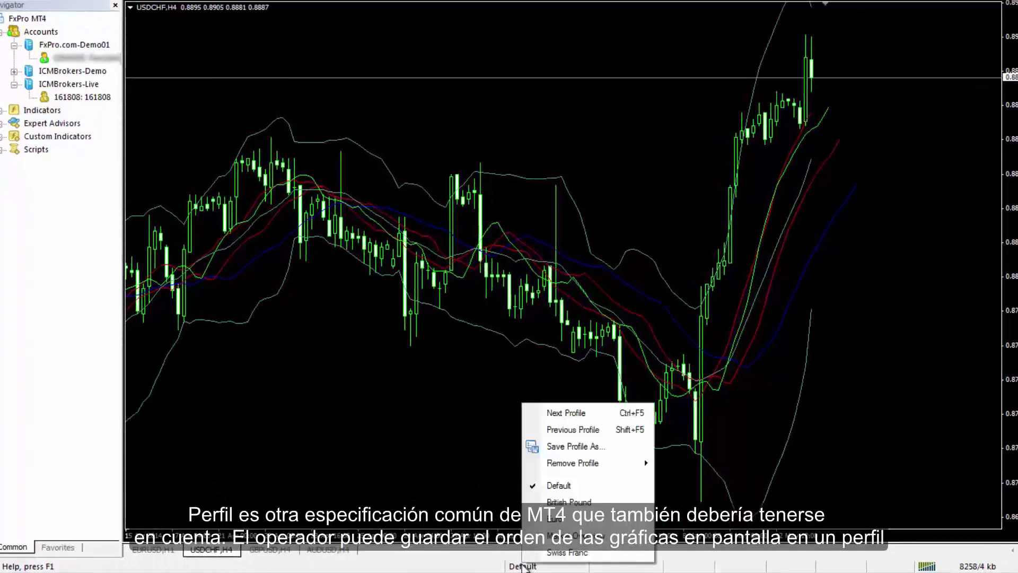
left_click(540, 503)
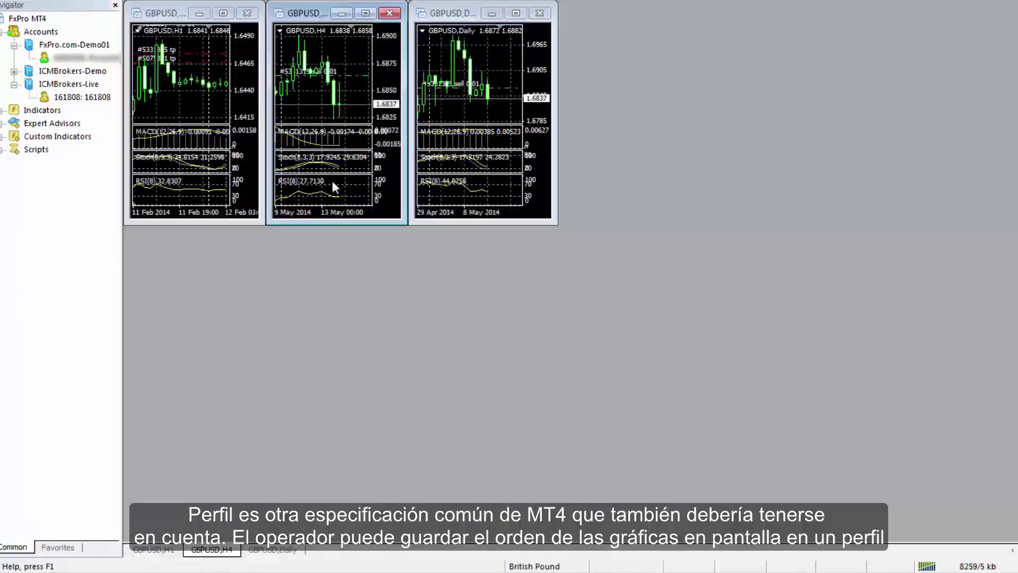
double_click(306, 18)
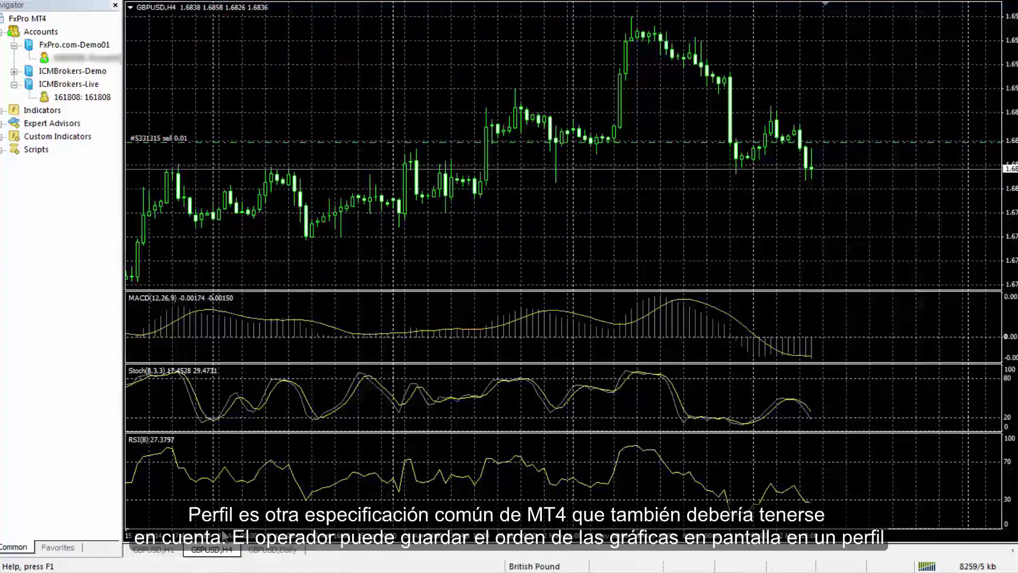
Switch to the saved Euro profile and maximize its EURUSD H1 chart
left_click(517, 565)
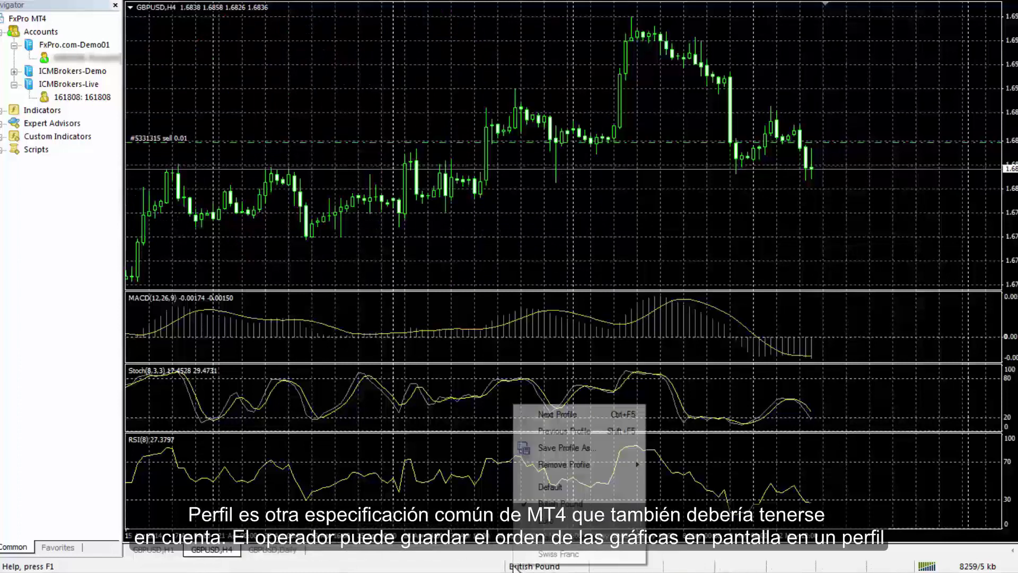
left_click(533, 524)
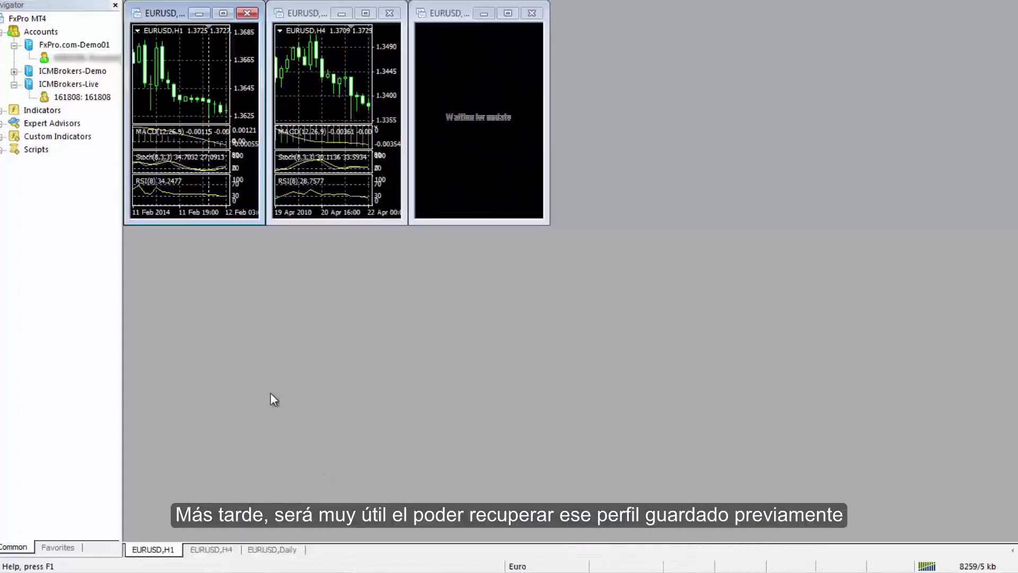
double_click(170, 15)
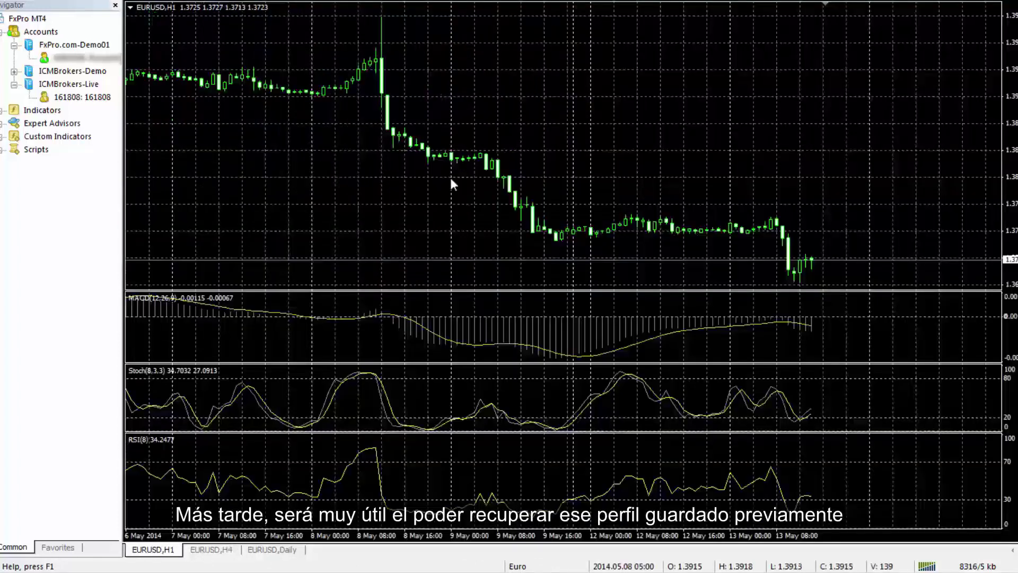
Switch from the Euro profile back to the British Pound profile
left_click(517, 566)
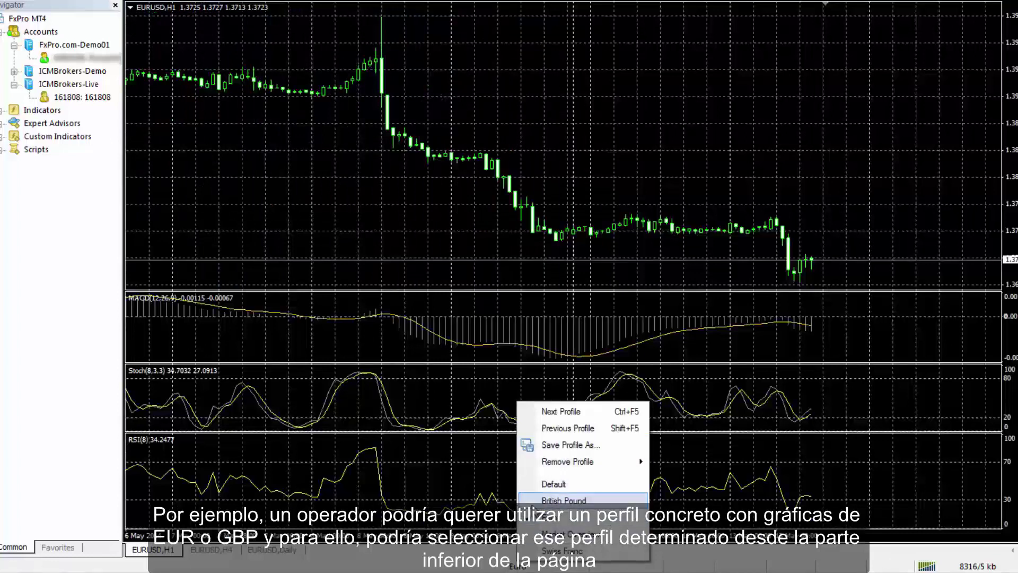
left_click(546, 501)
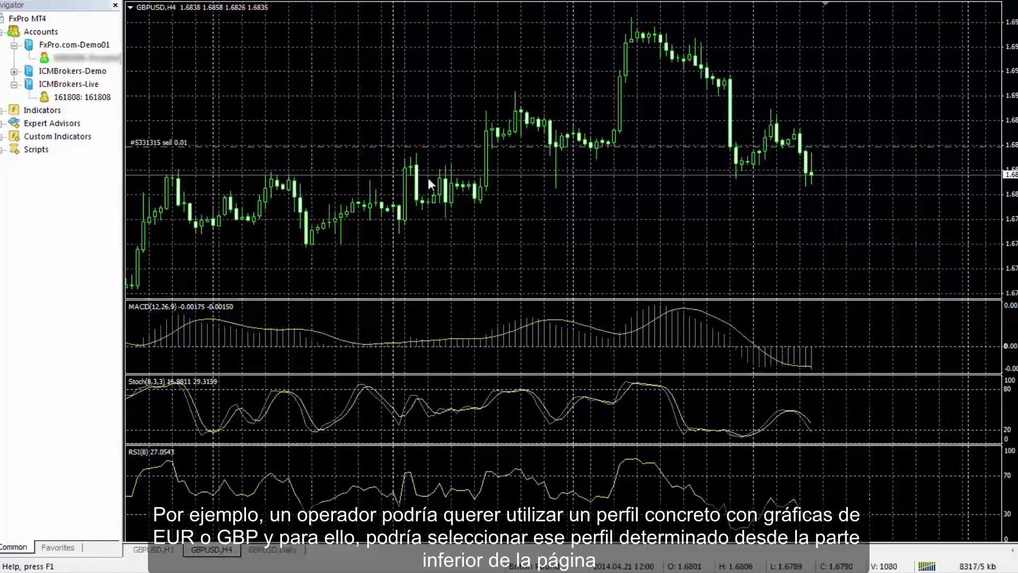